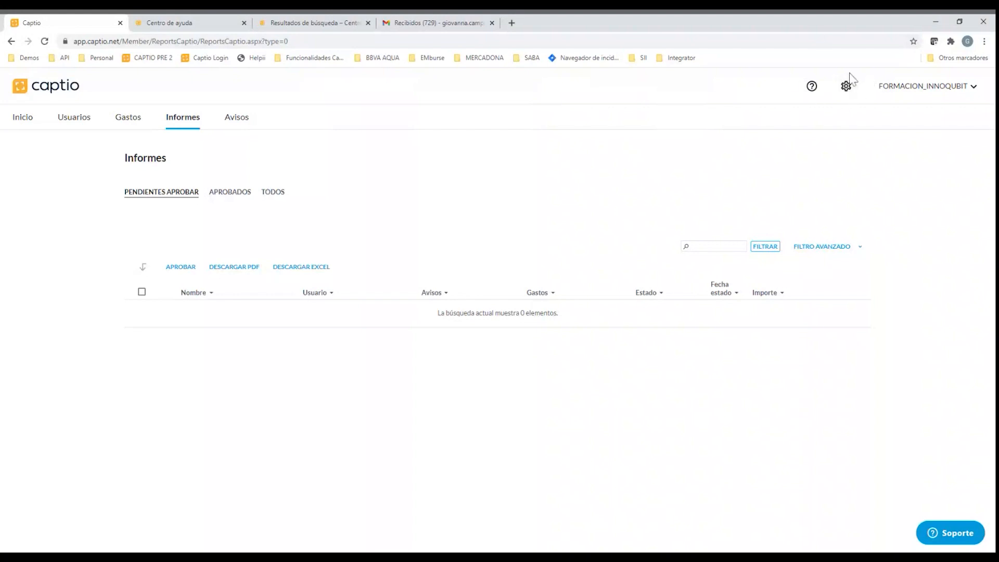
Open the account configuration and review the login, password, language, time zone and region settings in the personal data
{"action": "left_click", "coordinate": [847, 90]}
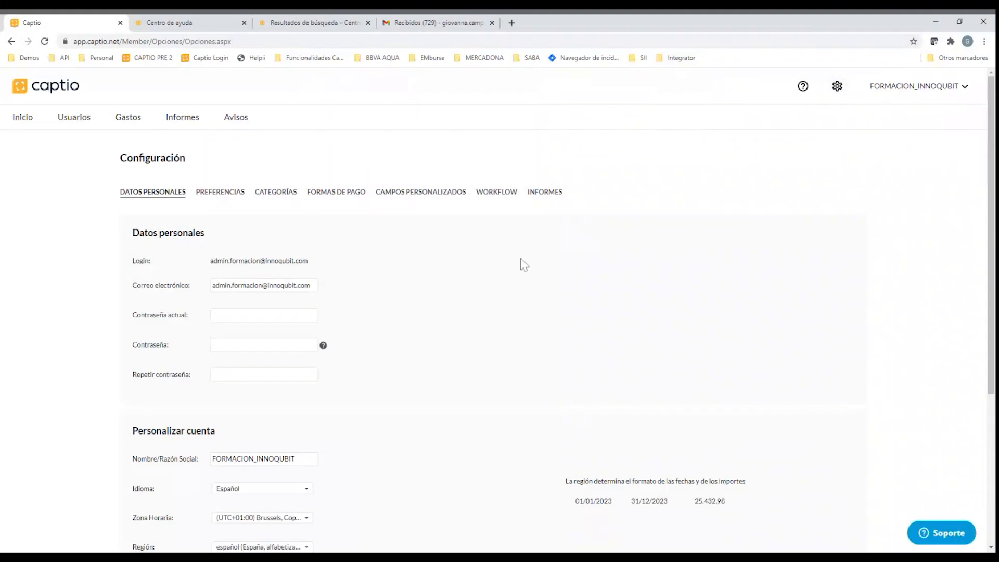
{"action": "scroll", "coordinate": [649, 140], "scroll_direction": "down", "scroll_amount": 1}
{"action": "scroll", "coordinate": [343, 291], "scroll_direction": "down", "scroll_amount": 1}
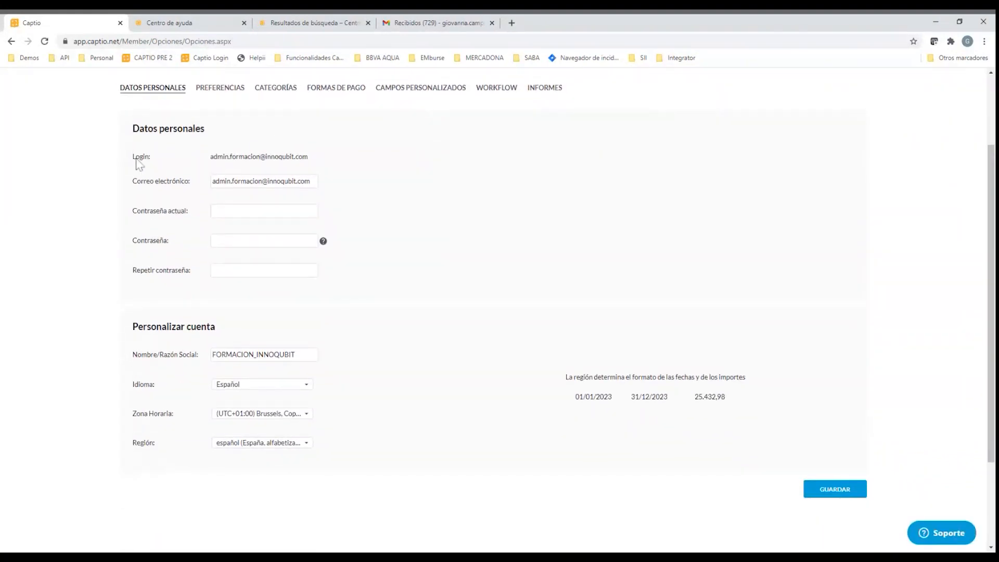
{"action": "triple_click", "coordinate": [252, 157]}
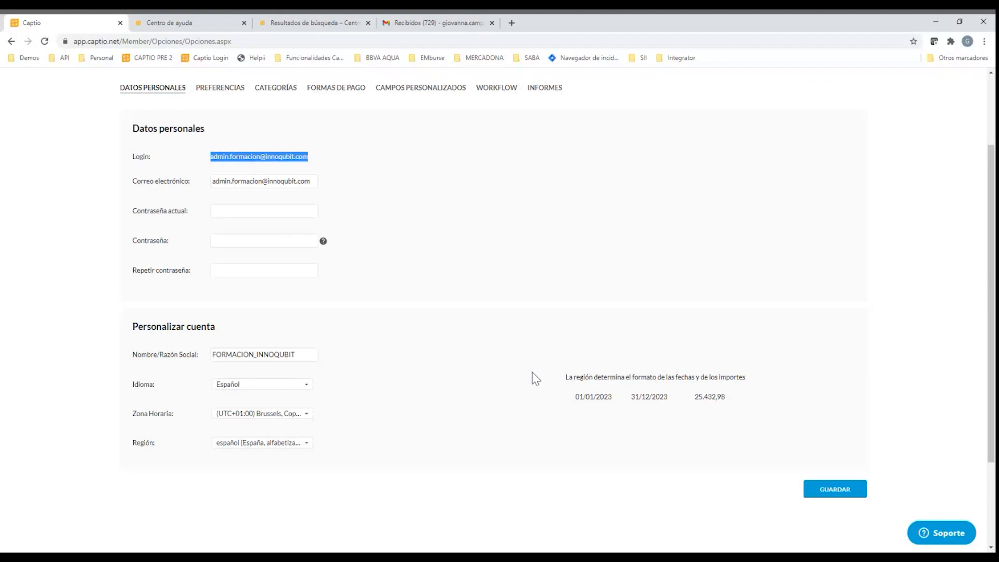
{"action": "scroll", "coordinate": [495, 236], "scroll_direction": "up", "scroll_amount": 1}
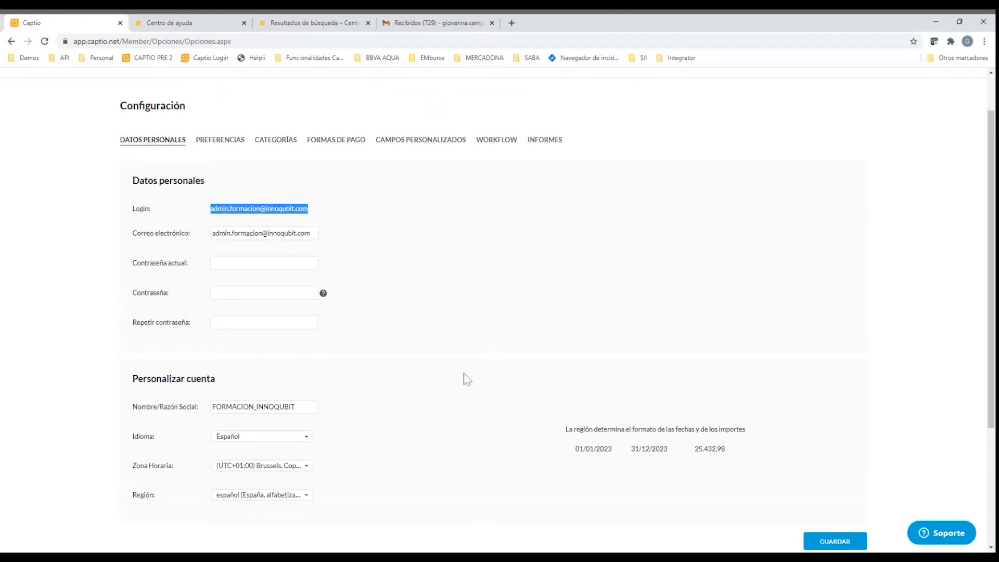
{"action": "scroll", "coordinate": [234, 336], "scroll_direction": "down", "scroll_amount": 1}
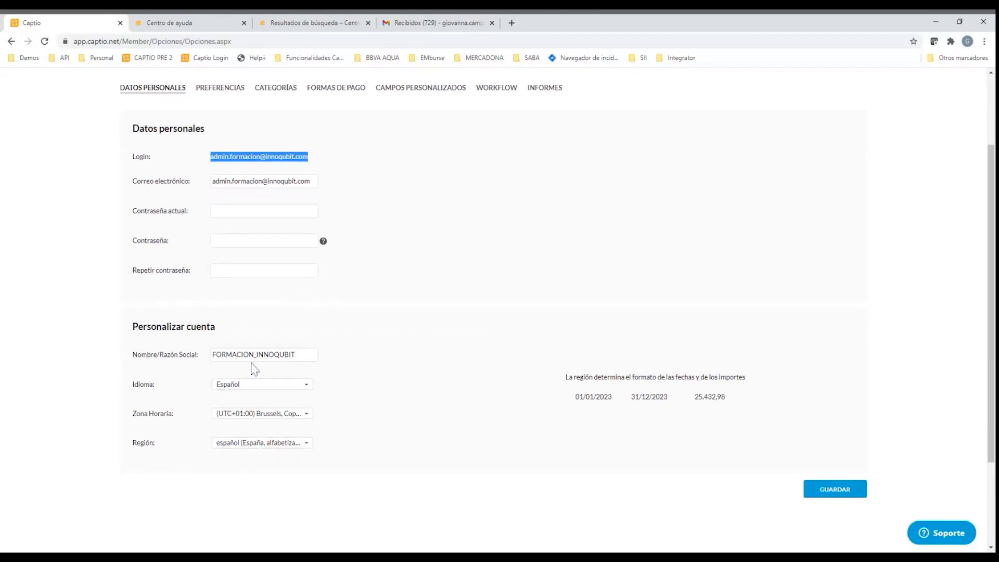
{"action": "scroll", "coordinate": [320, 450], "scroll_direction": "up", "scroll_amount": 1}
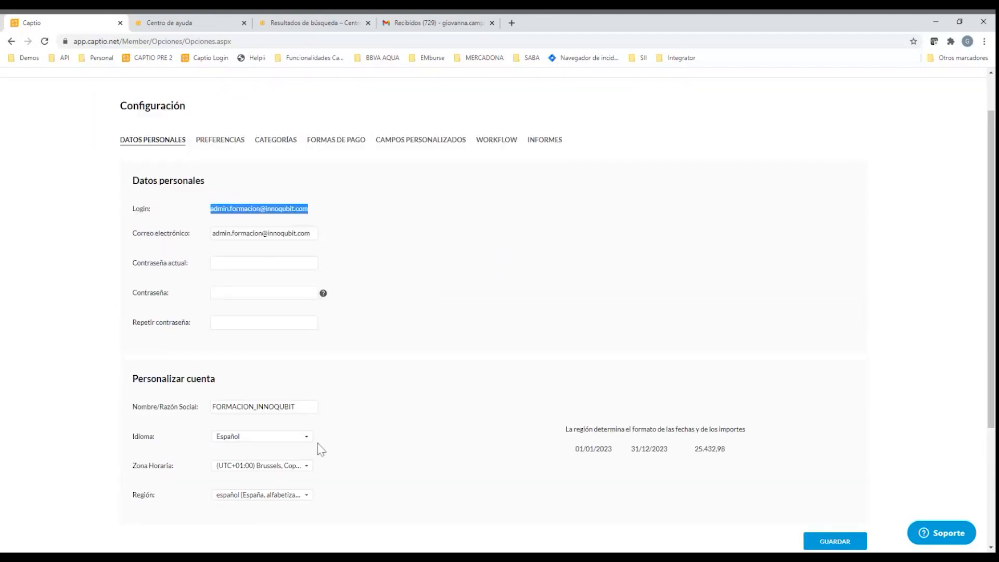
Review the preferences for currency, the default notification options for new users and the companies (Sociedades) section
{"action": "left_click", "coordinate": [209, 143]}
{"action": "scroll", "coordinate": [467, 344], "scroll_direction": "down", "scroll_amount": 1}
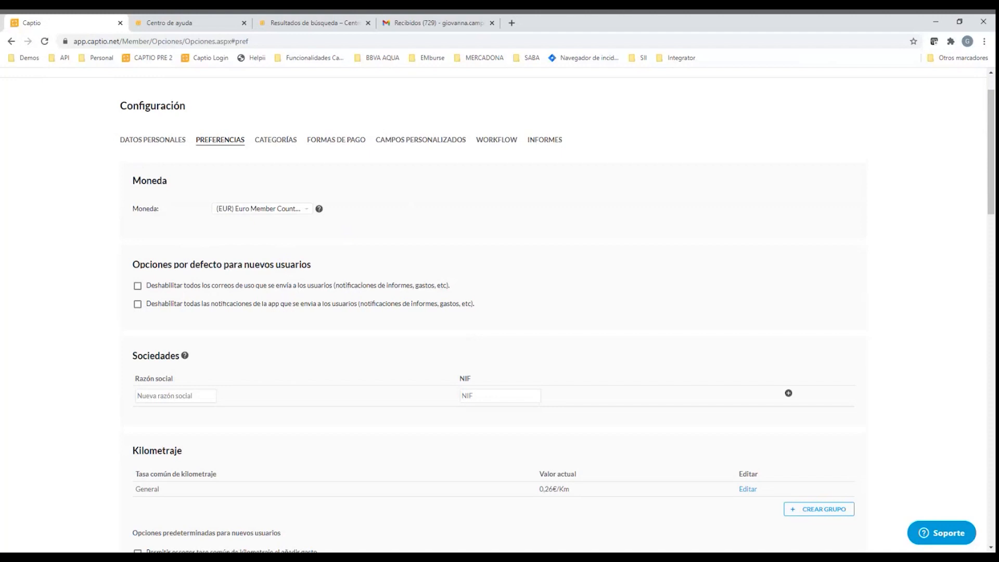
{"action": "scroll", "coordinate": [368, 302], "scroll_direction": "down", "scroll_amount": 1}
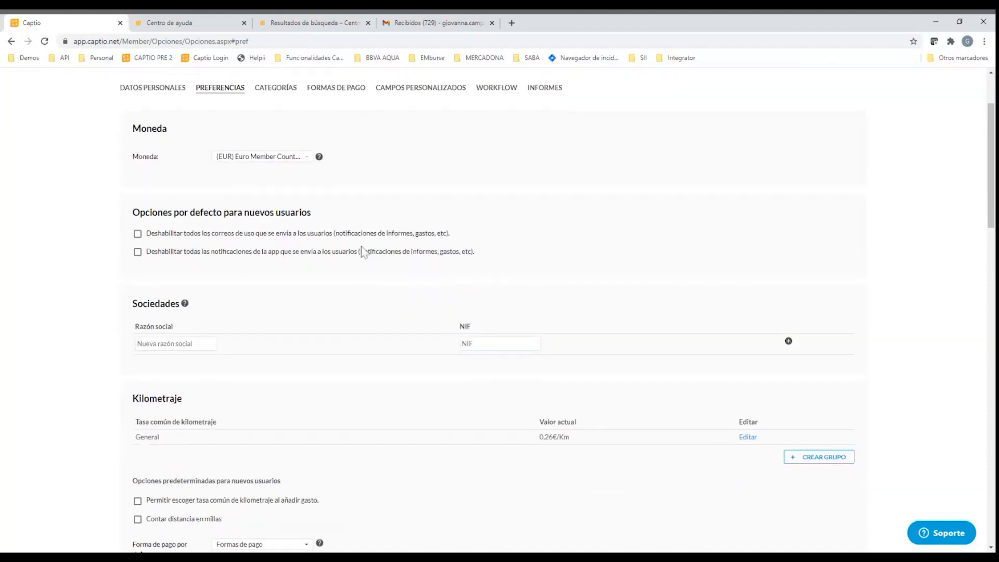
{"action": "scroll", "coordinate": [363, 253], "scroll_direction": "down", "scroll_amount": 1}
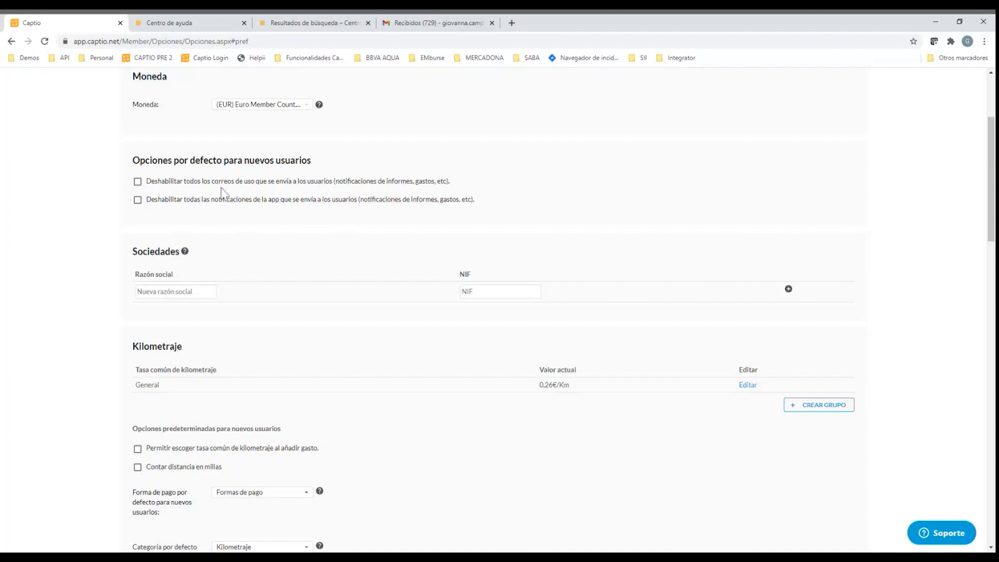
{"action": "scroll", "coordinate": [245, 208], "scroll_direction": "down", "scroll_amount": 1}
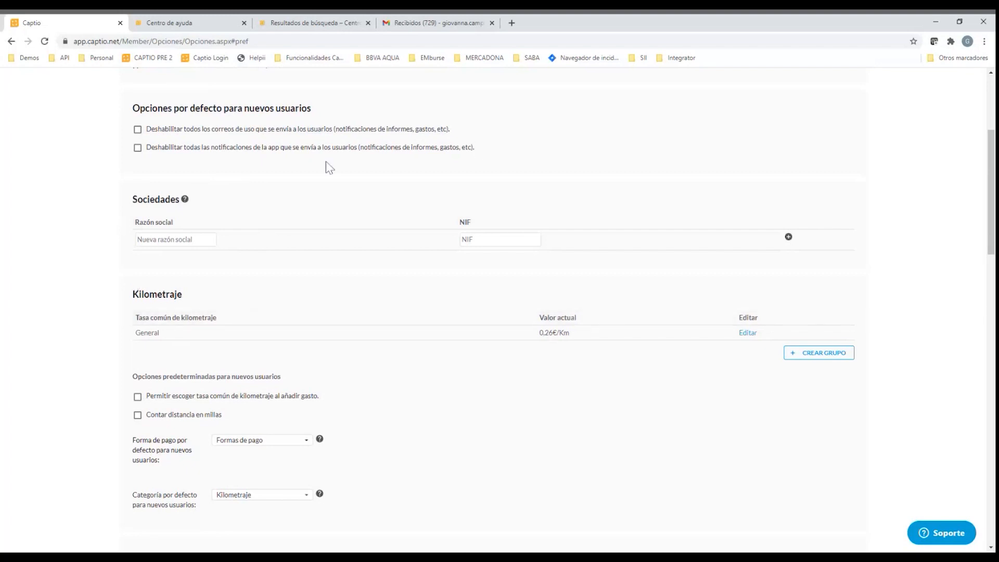
{"action": "left_click", "coordinate": [141, 241]}
View the form for creating a mileage rate group in the Kilometraje section and close it without saving
{"action": "scroll", "coordinate": [484, 327], "scroll_direction": "down", "scroll_amount": 1}
{"action": "scroll", "coordinate": [482, 323], "scroll_direction": "down", "scroll_amount": 3}
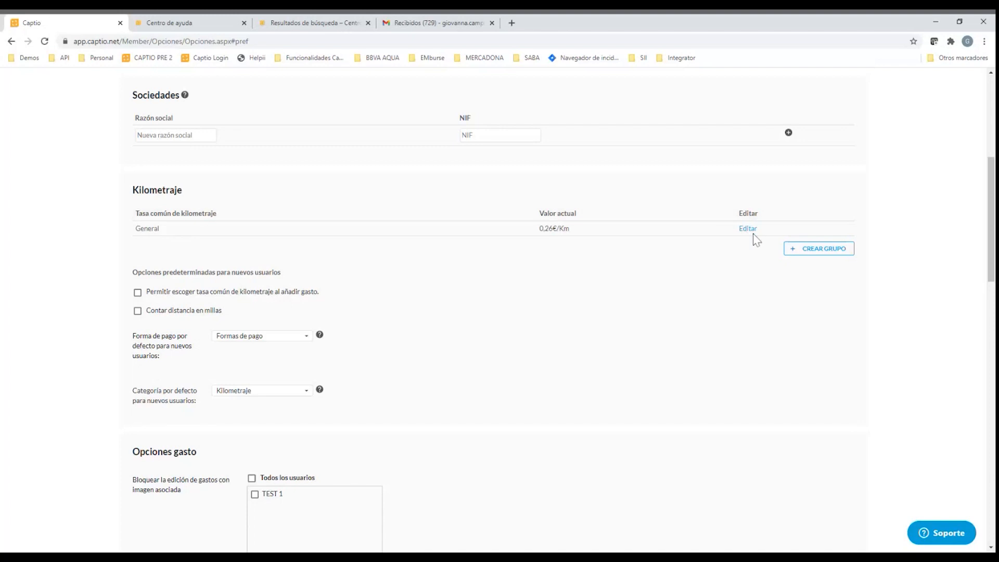
{"action": "left_click", "coordinate": [806, 254]}
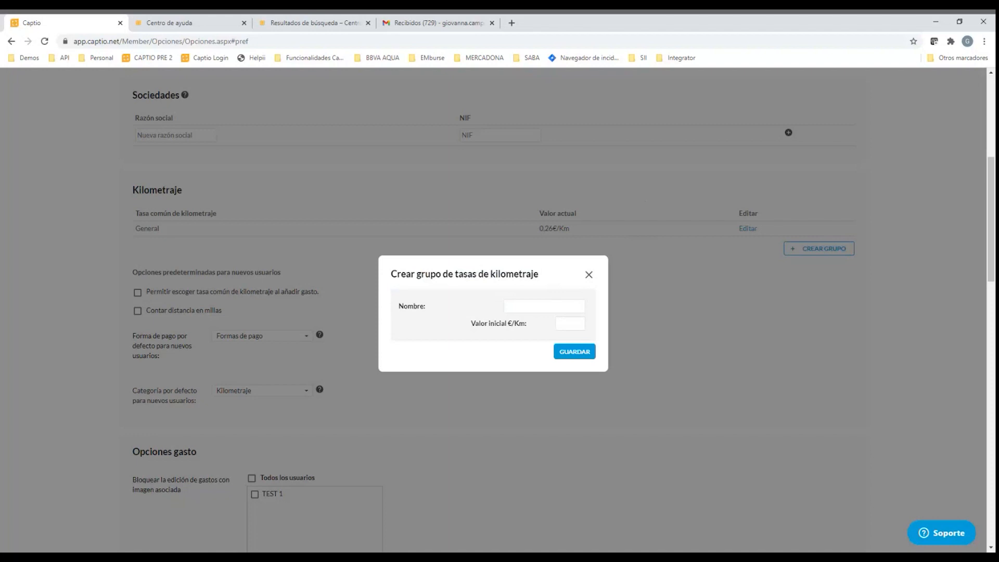
{"action": "left_click", "coordinate": [588, 275]}
Set the default mileage payment method for new users to Efectivo / Tarjeta Personal
{"action": "scroll", "coordinate": [588, 283], "scroll_direction": "down", "scroll_amount": 1}
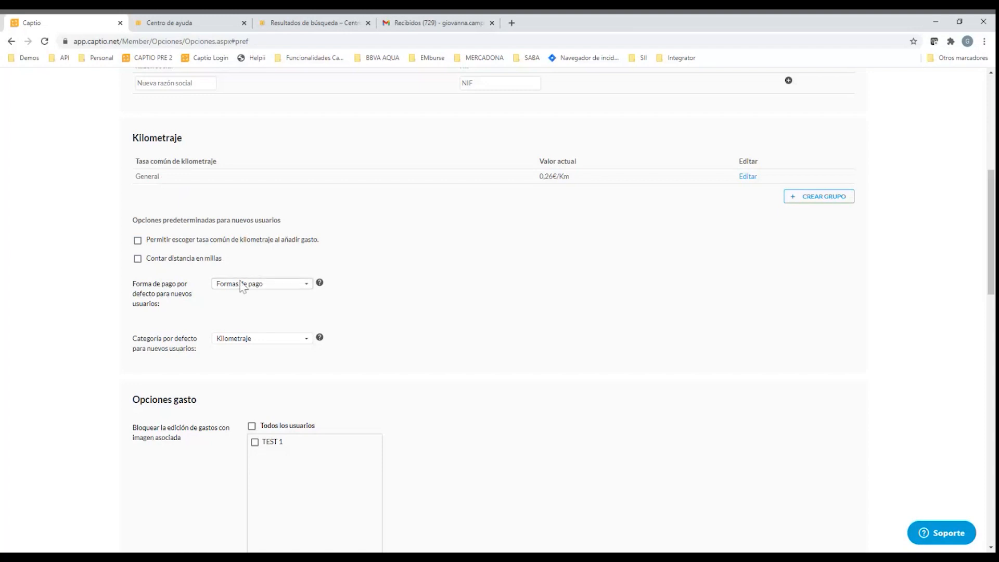
{"action": "scroll", "coordinate": [296, 286], "scroll_direction": "down", "scroll_amount": 1}
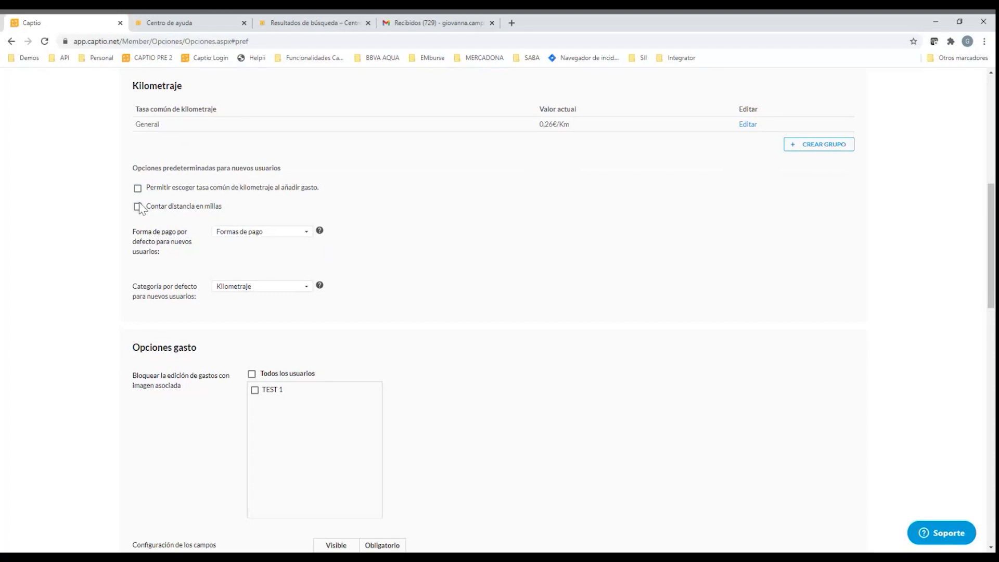
{"action": "left_click", "coordinate": [263, 246]}
{"action": "scroll", "coordinate": [251, 291], "scroll_direction": "up", "scroll_amount": 1}
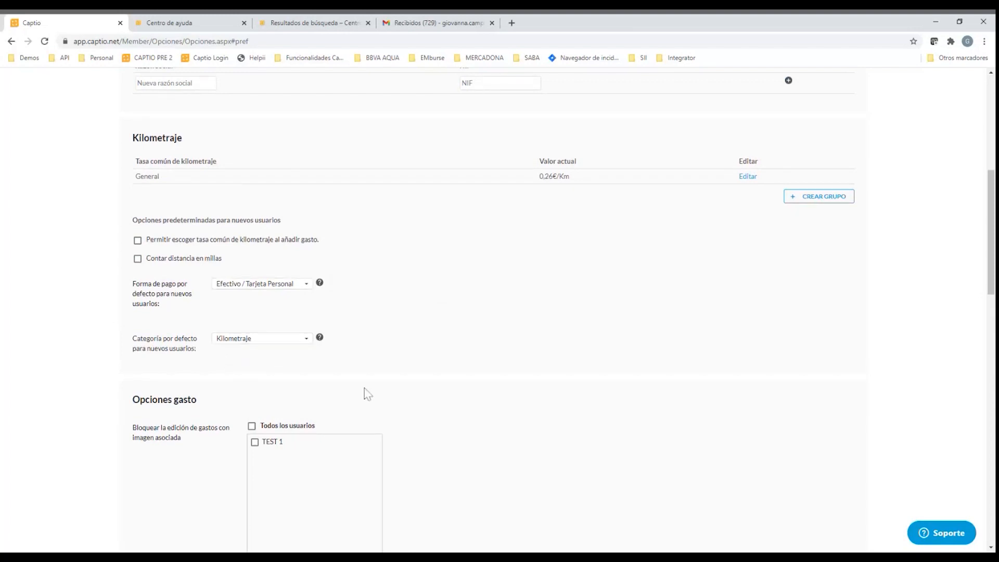
{"action": "scroll", "coordinate": [268, 368], "scroll_direction": "up", "scroll_amount": 1}
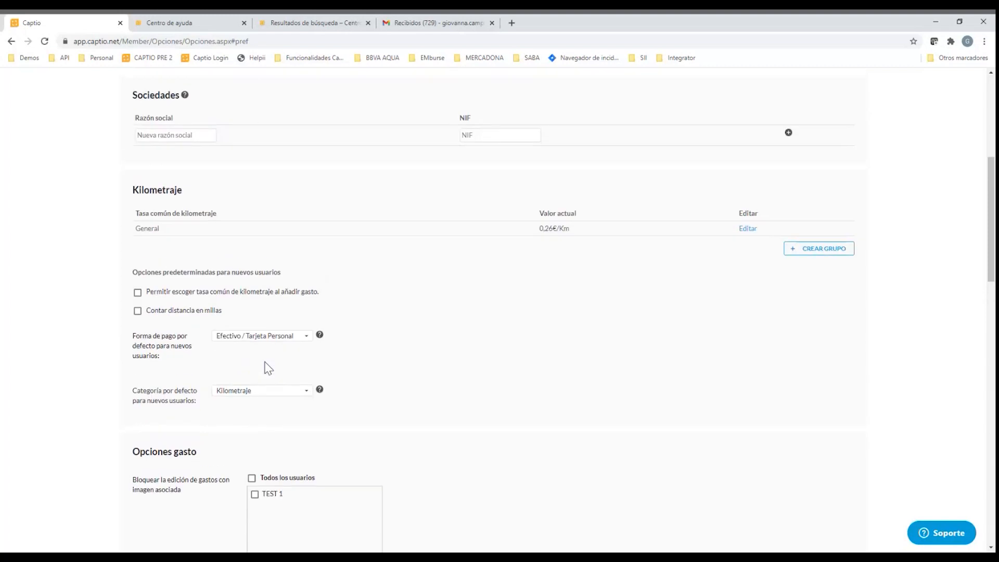
{"action": "scroll", "coordinate": [267, 367], "scroll_direction": "up", "scroll_amount": 1}
Make the Categoría, Forma de pago and Proveedor fields mandatory in the default expense field configuration
{"action": "scroll", "coordinate": [267, 368], "scroll_direction": "down", "scroll_amount": 5}
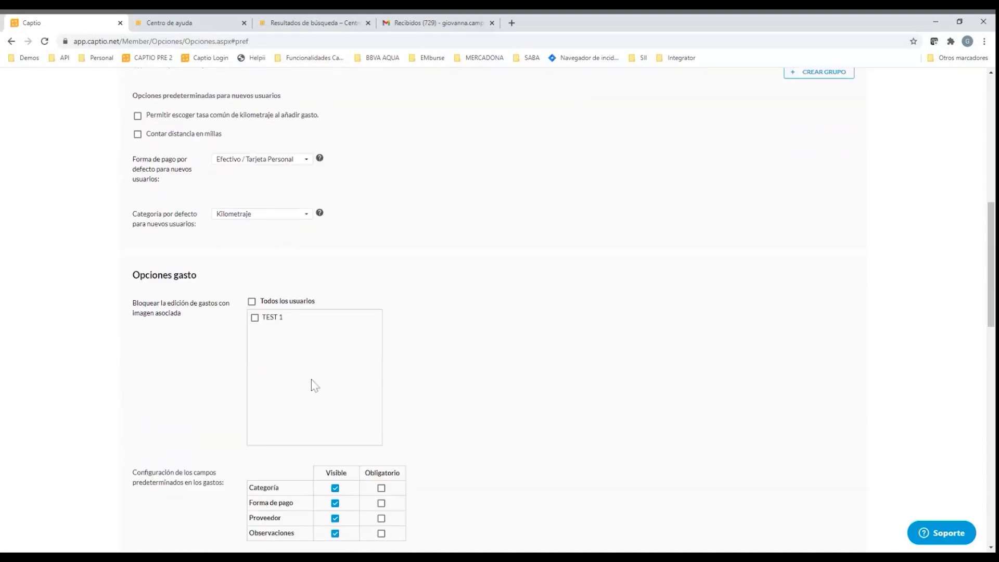
{"action": "scroll", "coordinate": [314, 386], "scroll_direction": "down", "scroll_amount": 2}
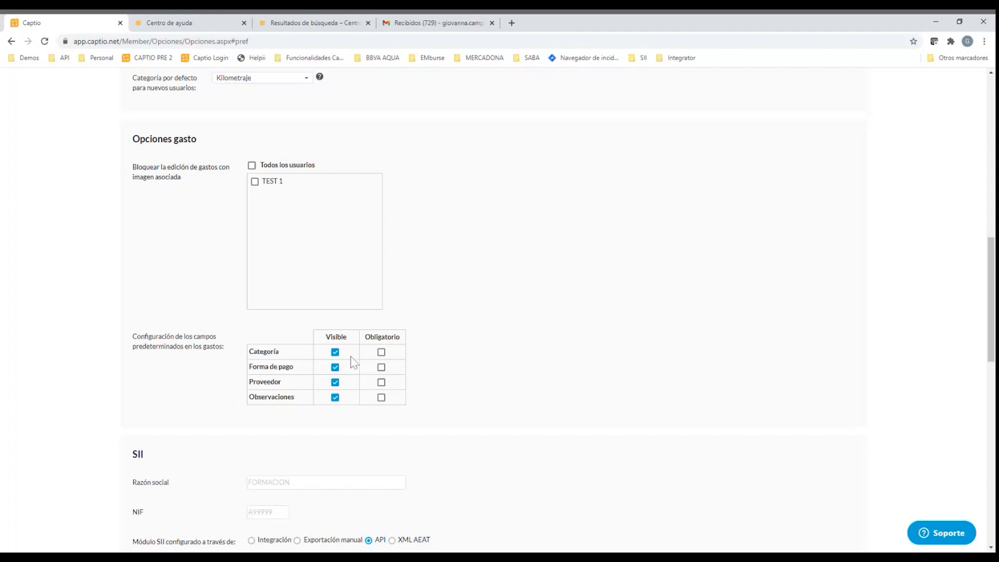
{"action": "left_click", "coordinate": [382, 354]}
{"action": "left_click", "coordinate": [382, 367]}
{"action": "left_click", "coordinate": [382, 383]}
Try blocking the editing of expenses with an attached image for the TEST 1 group, and clear the option again
{"action": "scroll", "coordinate": [410, 370], "scroll_direction": "up", "scroll_amount": 1}
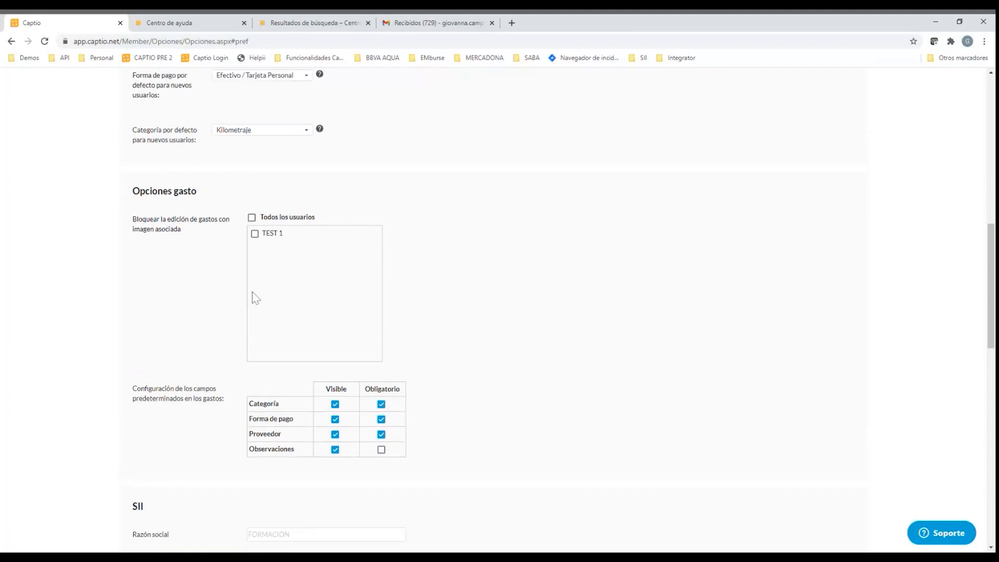
{"action": "left_click", "coordinate": [258, 233]}
{"action": "left_click", "coordinate": [255, 234]}
Examine the SII section: module configuration, automatic reading, information to send, VAT tolerance, exclusion policies and SII management users
{"action": "scroll", "coordinate": [250, 260], "scroll_direction": "down", "scroll_amount": 6}
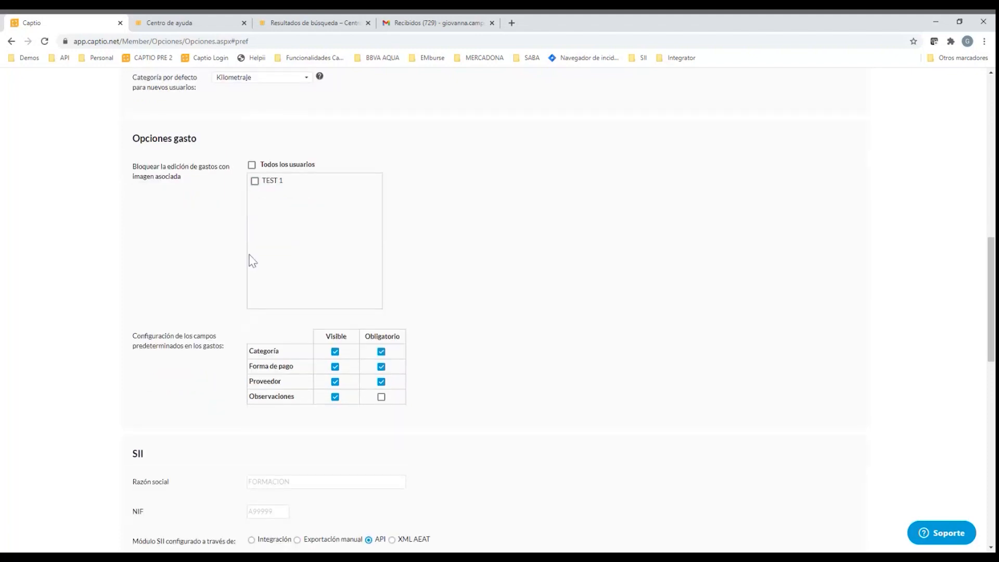
{"action": "scroll", "coordinate": [310, 302], "scroll_direction": "down", "scroll_amount": 1}
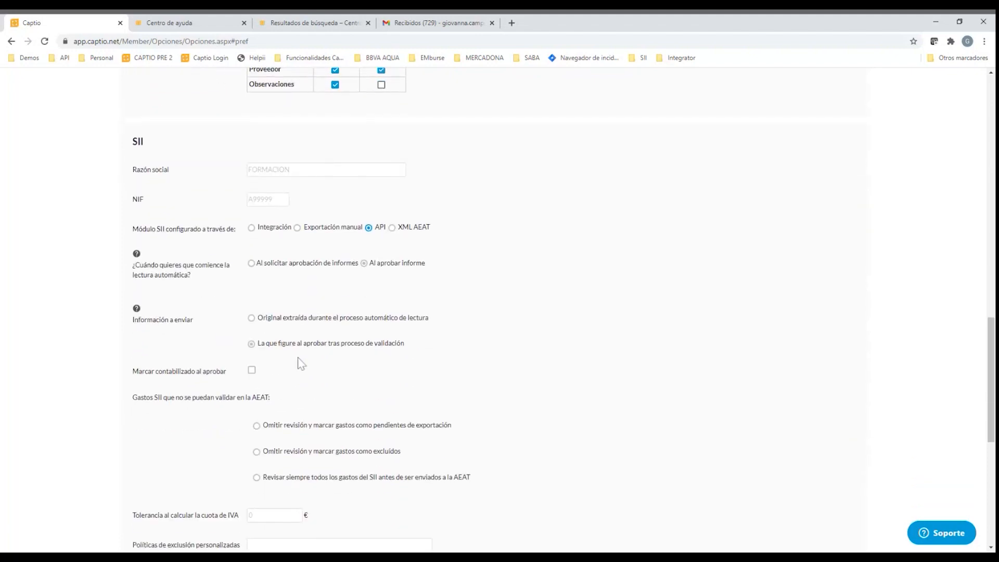
{"action": "scroll", "coordinate": [327, 359], "scroll_direction": "down", "scroll_amount": 1}
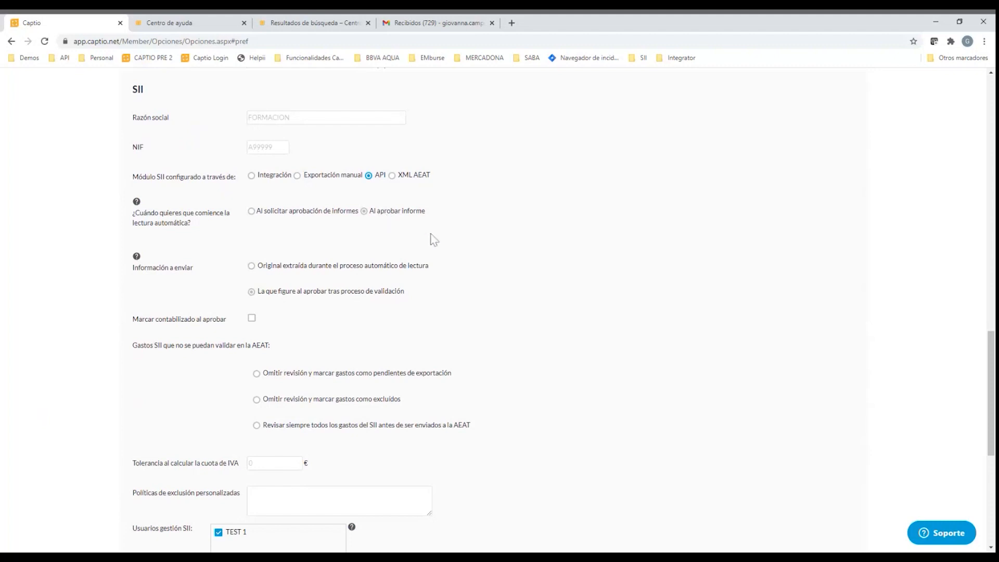
{"action": "scroll", "coordinate": [433, 238], "scroll_direction": "down", "scroll_amount": 1}
{"action": "scroll", "coordinate": [433, 238], "scroll_direction": "down", "scroll_amount": 3}
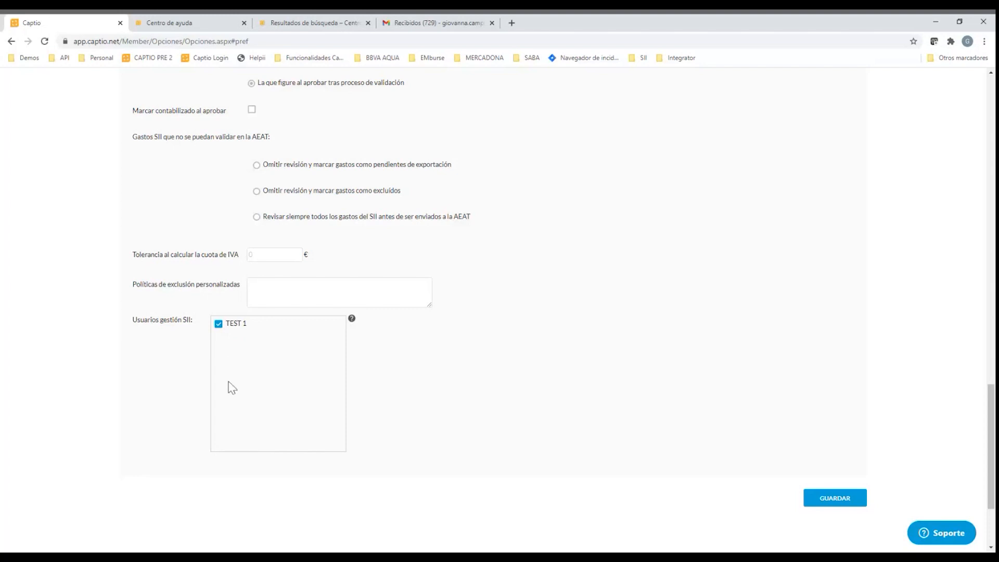
{"action": "scroll", "coordinate": [228, 382], "scroll_direction": "up", "scroll_amount": 4}
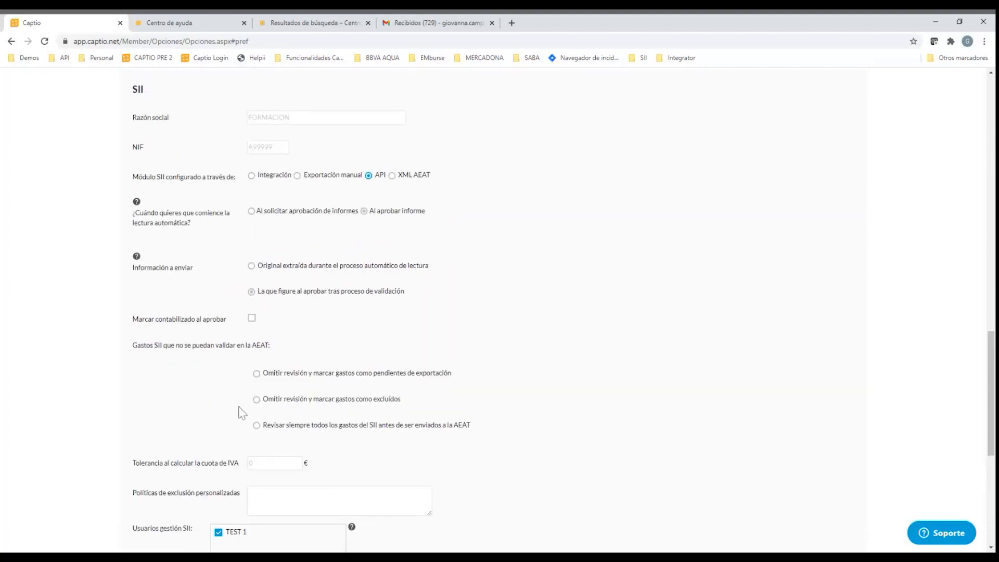
{"action": "scroll", "coordinate": [248, 422], "scroll_direction": "up", "scroll_amount": 20}
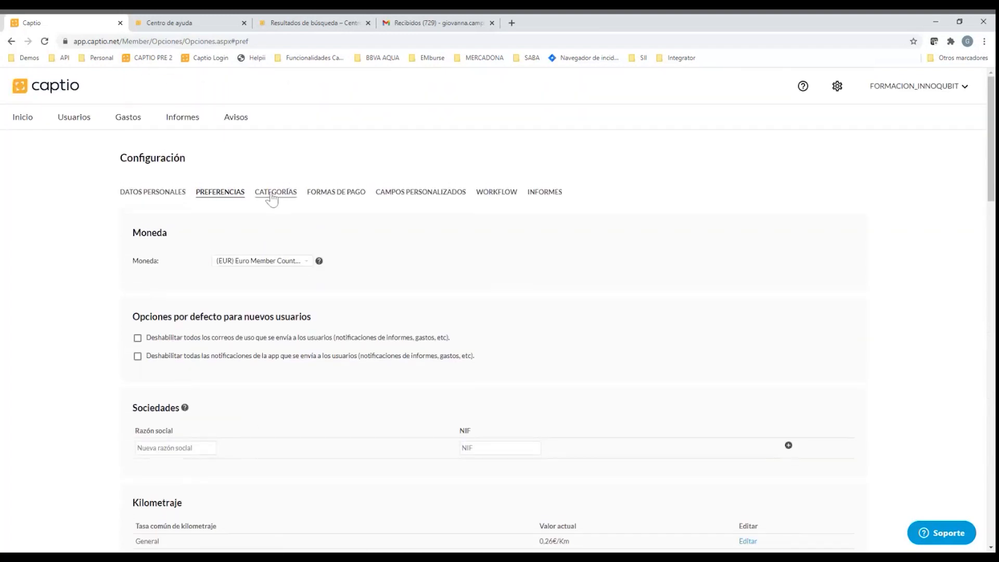
Open the Aparcamiento expense category for editing and examine its Código and Cuenta fields
{"action": "left_click", "coordinate": [271, 196]}
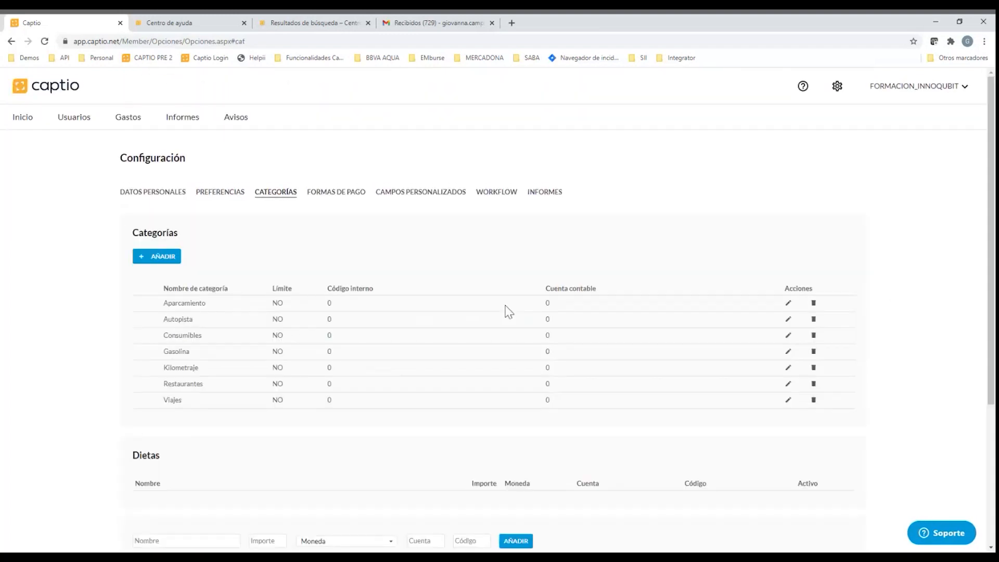
{"action": "scroll", "coordinate": [529, 302], "scroll_direction": "down", "scroll_amount": 1}
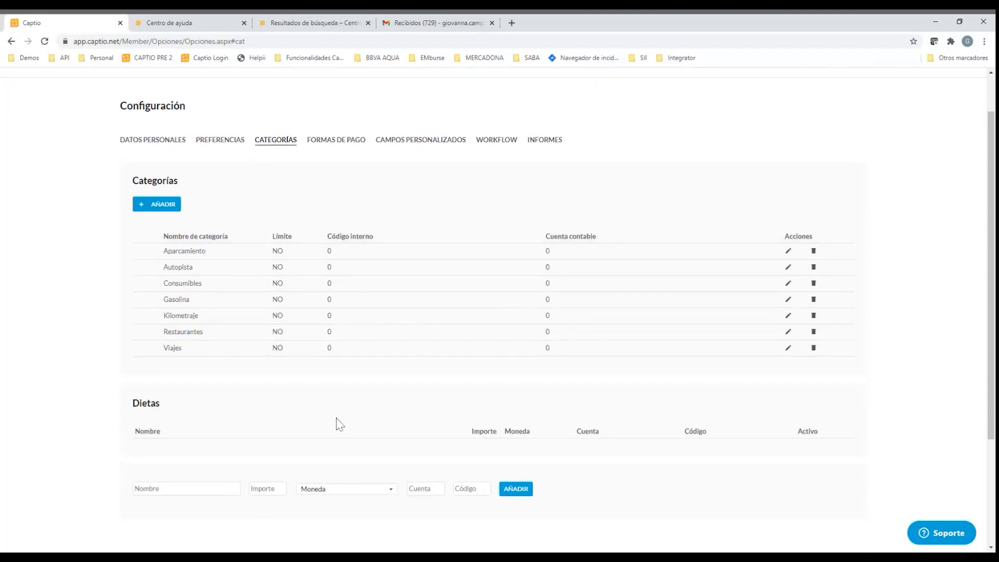
{"action": "left_click", "coordinate": [788, 252]}
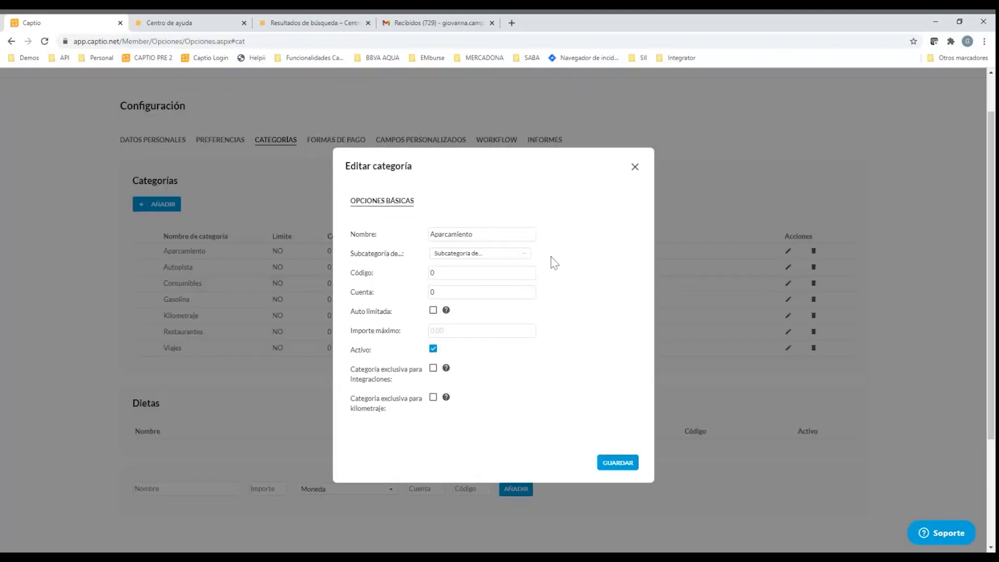
{"action": "scroll", "coordinate": [551, 304], "scroll_direction": "down", "scroll_amount": 1}
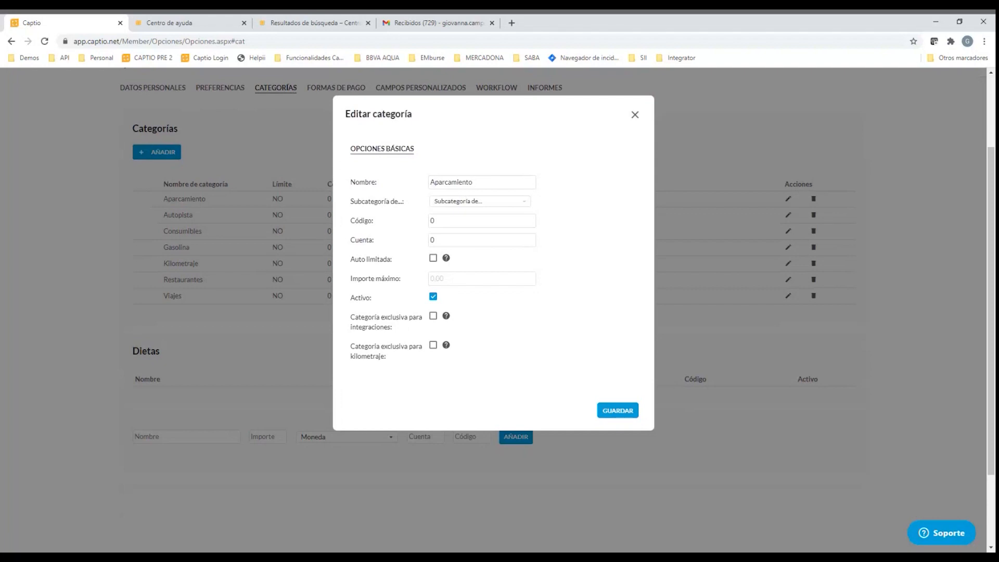
{"action": "double_click", "coordinate": [437, 220]}
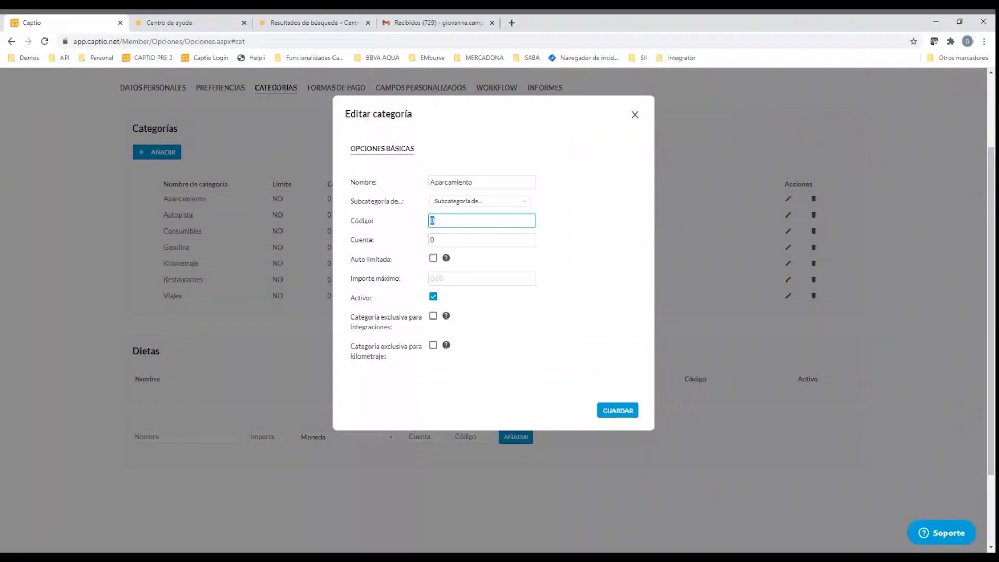
{"action": "type", "text": "0"}
{"action": "double_click", "coordinate": [433, 221]}
{"action": "left_click", "coordinate": [436, 240]}
{"action": "double_click", "coordinate": [432, 240]}
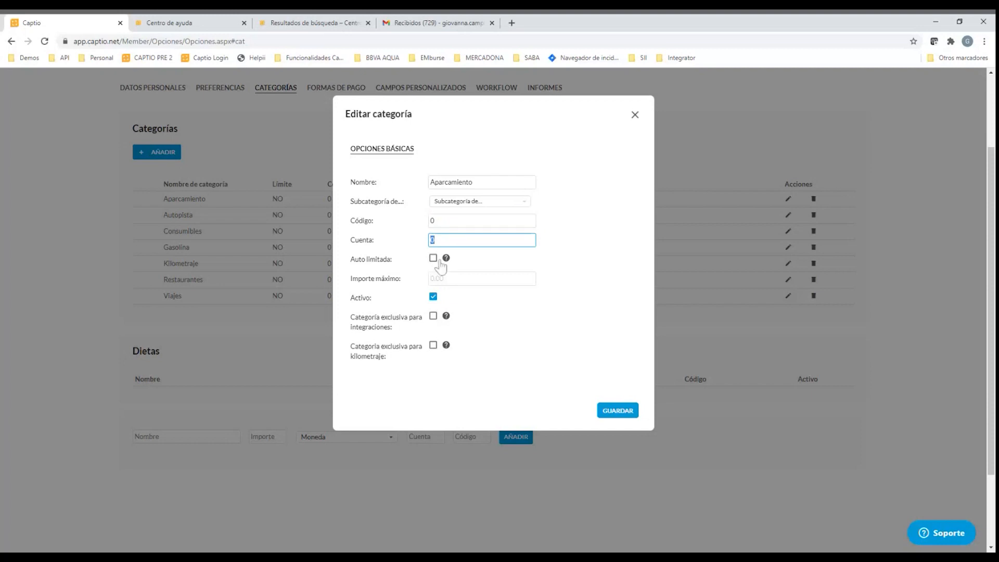
Try auto-limiting the Aparcamiento category with a maximum amount of 15, and close the form without saving
{"action": "left_click", "coordinate": [433, 260]}
{"action": "double_click", "coordinate": [443, 279]}
{"action": "type", "text": "15"}
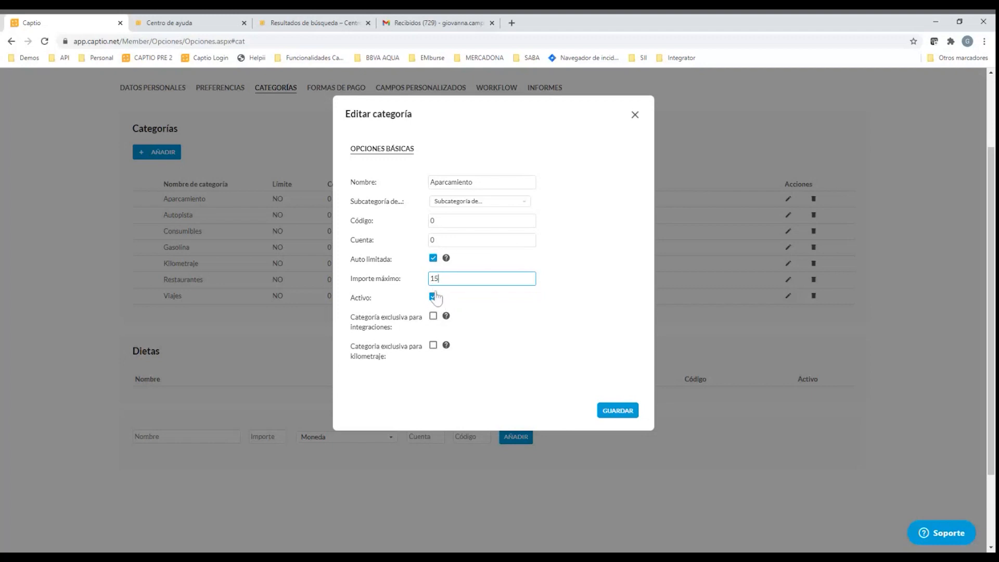
{"action": "scroll", "coordinate": [440, 299], "scroll_direction": "down", "scroll_amount": 1}
{"action": "scroll", "coordinate": [407, 245], "scroll_direction": "up", "scroll_amount": 1}
{"action": "left_click", "coordinate": [635, 115]}
{"action": "scroll", "coordinate": [584, 335], "scroll_direction": "up", "scroll_amount": 1}
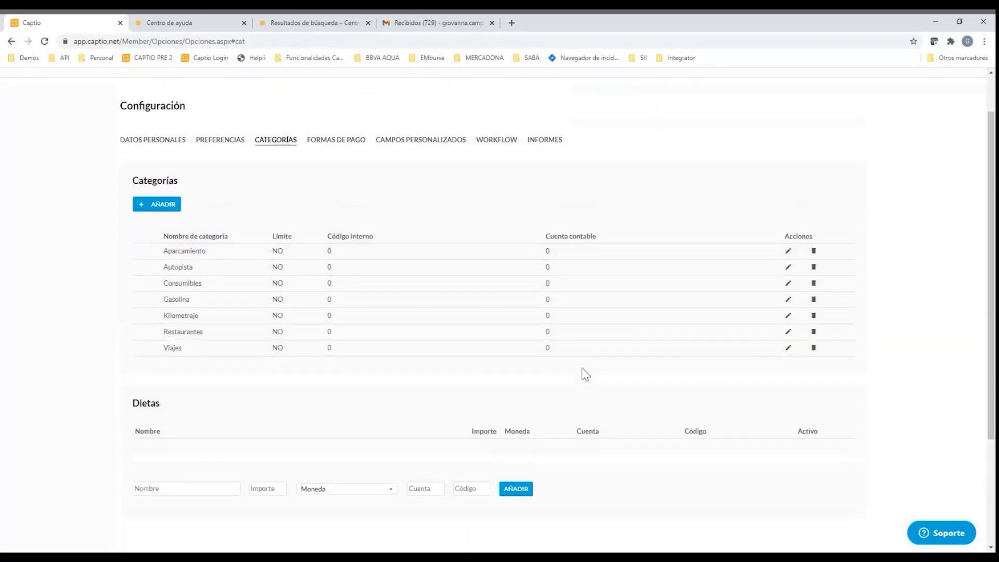
View the form for creating a new category, close it without saving and look at the Dietas section
{"action": "left_click", "coordinate": [163, 204]}
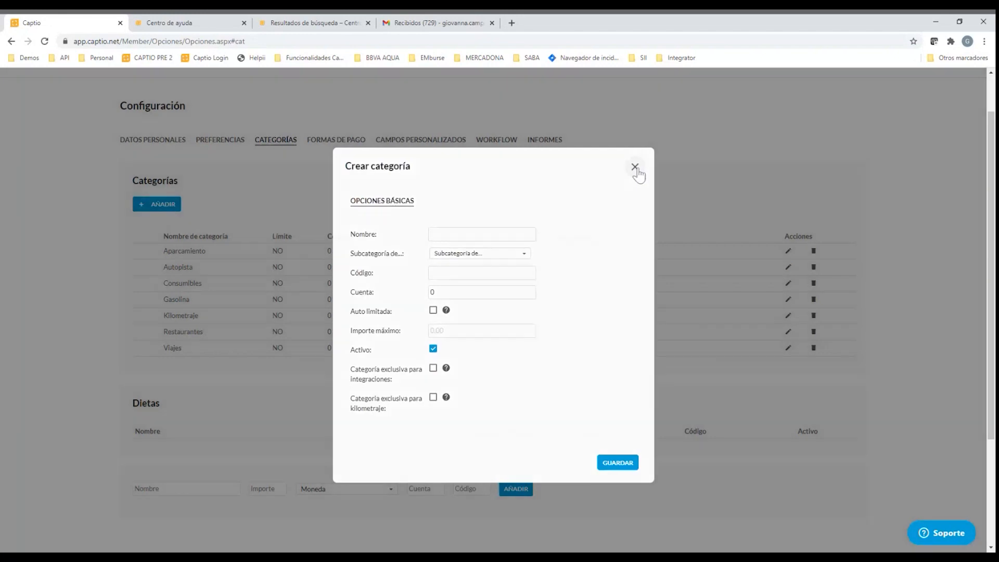
{"action": "left_click", "coordinate": [635, 168]}
{"action": "scroll", "coordinate": [541, 276], "scroll_direction": "down", "scroll_amount": 1}
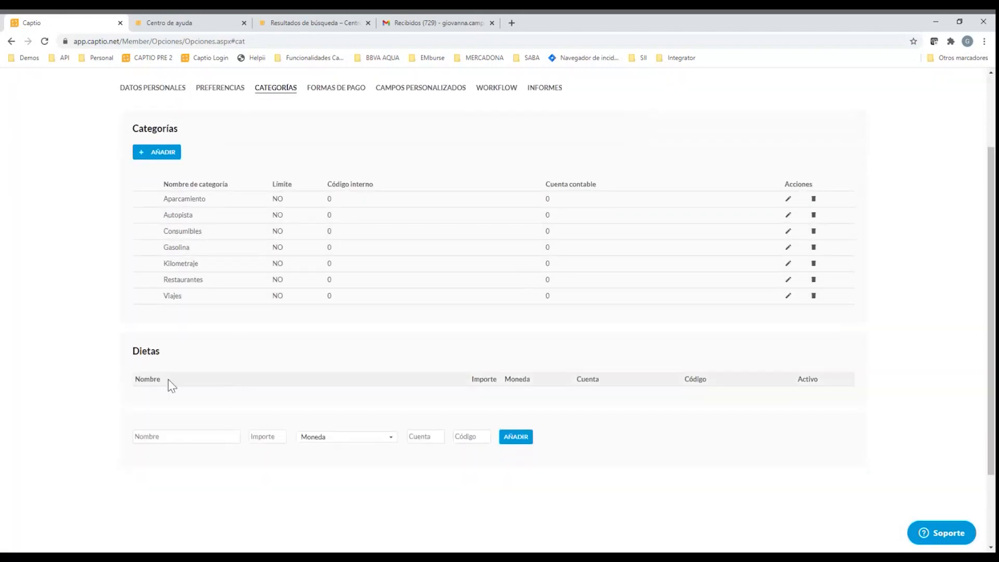
Fill in the form for a new dieta with the name Dieta nacional and the amount 15
{"action": "left_click", "coordinate": [174, 437]}
{"action": "scroll", "coordinate": [295, 336], "scroll_direction": "down", "scroll_amount": 1}
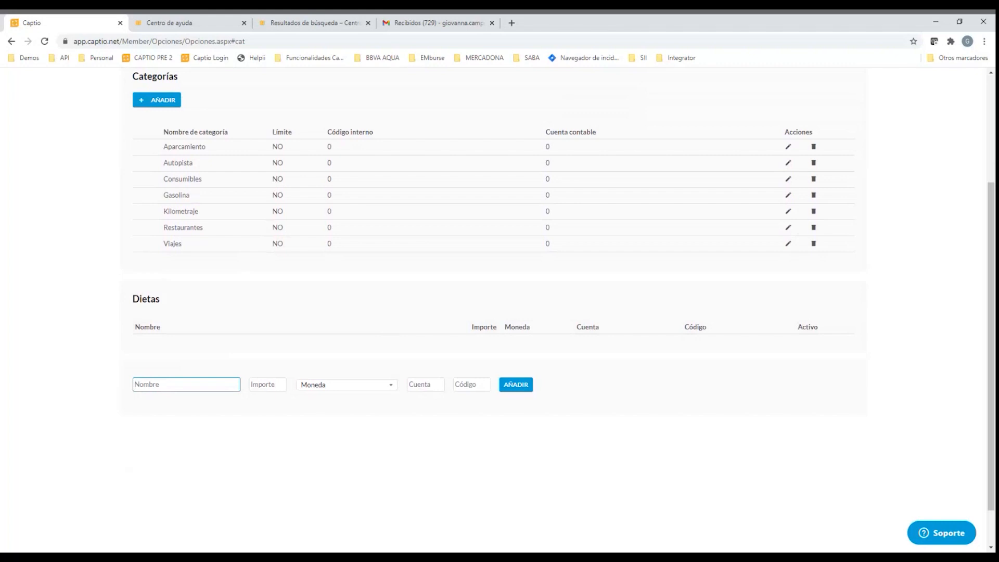
{"action": "type", "text": "D"}
{"action": "key", "text": "BackSpace"}
{"action": "type", "text": "Dieta nacional"}
{"action": "left_click", "coordinate": [279, 385]}
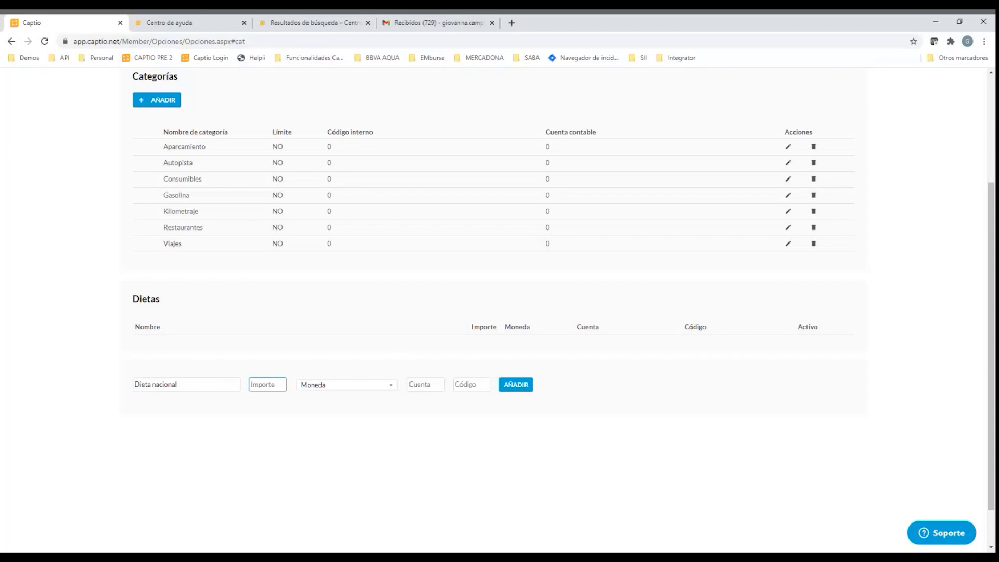
{"action": "type", "text": "15"}
Examine the Moneda, Cuenta and Código fields of the new dieta without adding it
{"action": "left_click", "coordinate": [349, 389]}
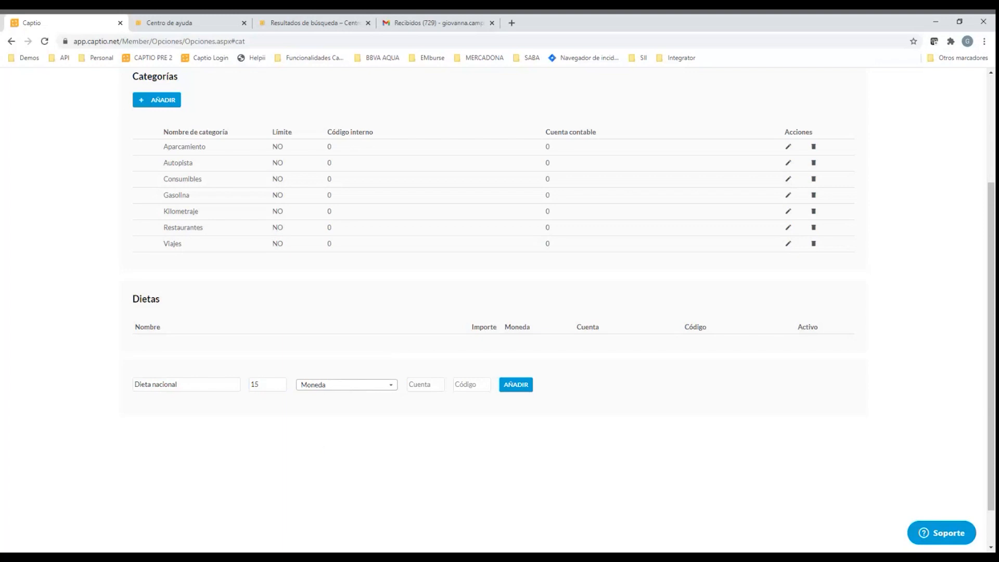
{"action": "left_click", "coordinate": [353, 411]}
{"action": "left_click", "coordinate": [421, 387]}
{"action": "left_click", "coordinate": [466, 388]}
{"action": "scroll", "coordinate": [509, 423], "scroll_direction": "up", "scroll_amount": 1}
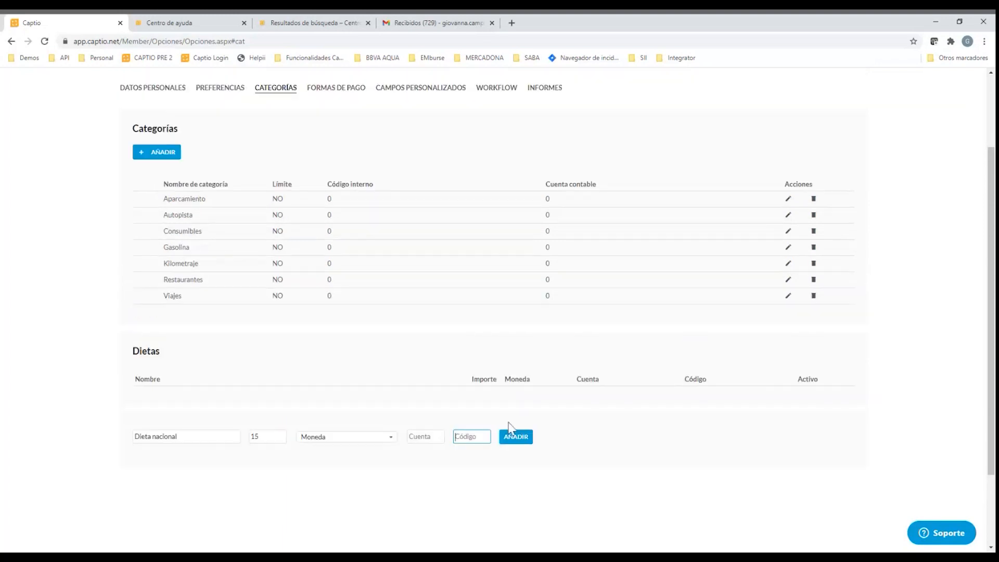
{"action": "scroll", "coordinate": [509, 426], "scroll_direction": "up", "scroll_amount": 1}
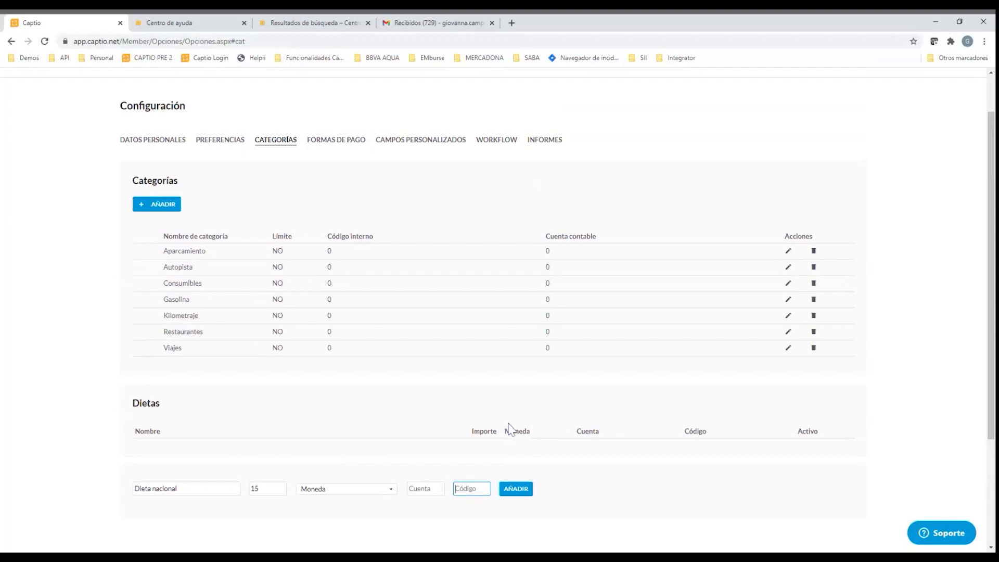
View the payment methods section and its name field for adding a new method
{"action": "left_click", "coordinate": [339, 142]}
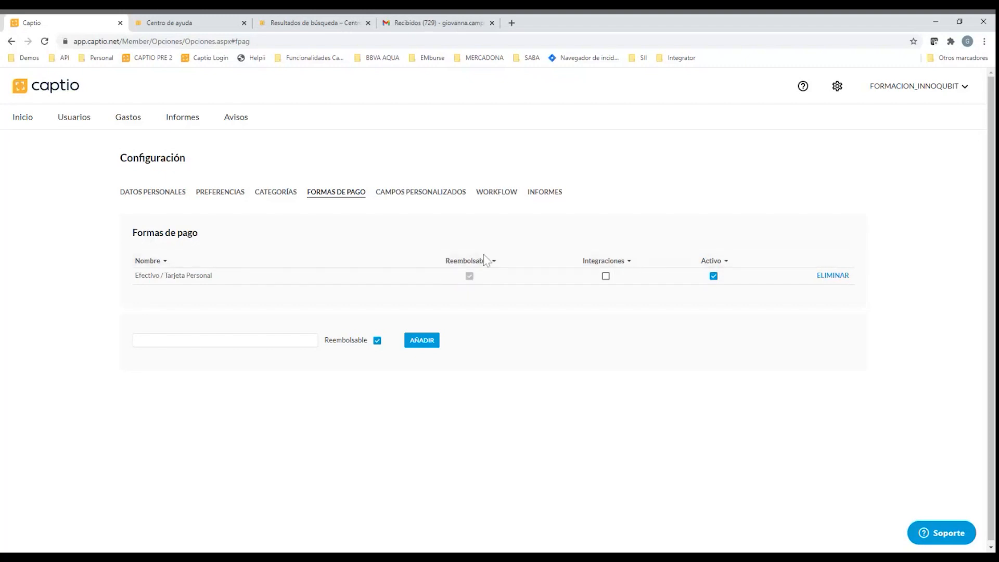
{"action": "left_click", "coordinate": [289, 344]}
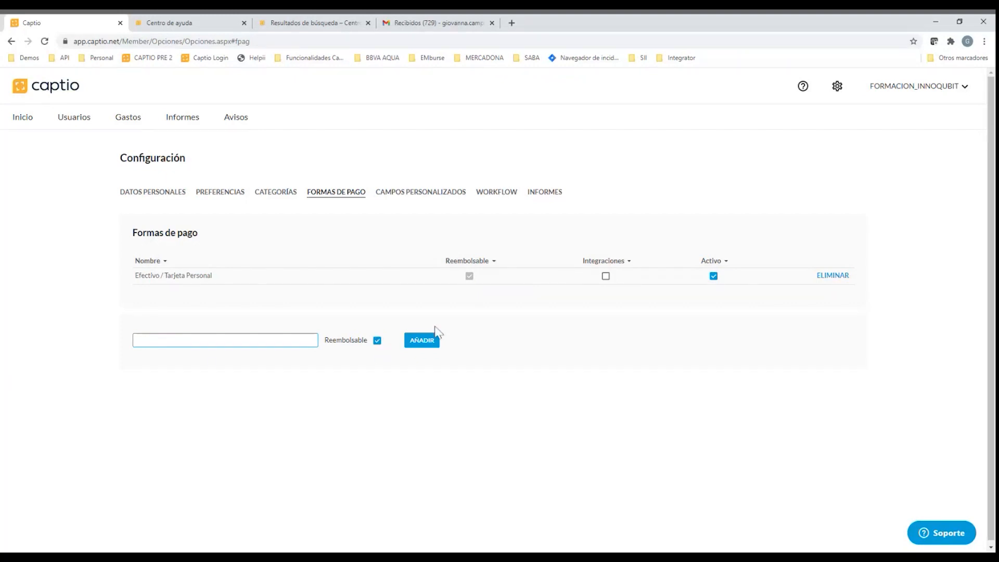
Start a new custom field named Número de noches with the data type Lista de valores
{"action": "left_click", "coordinate": [439, 194]}
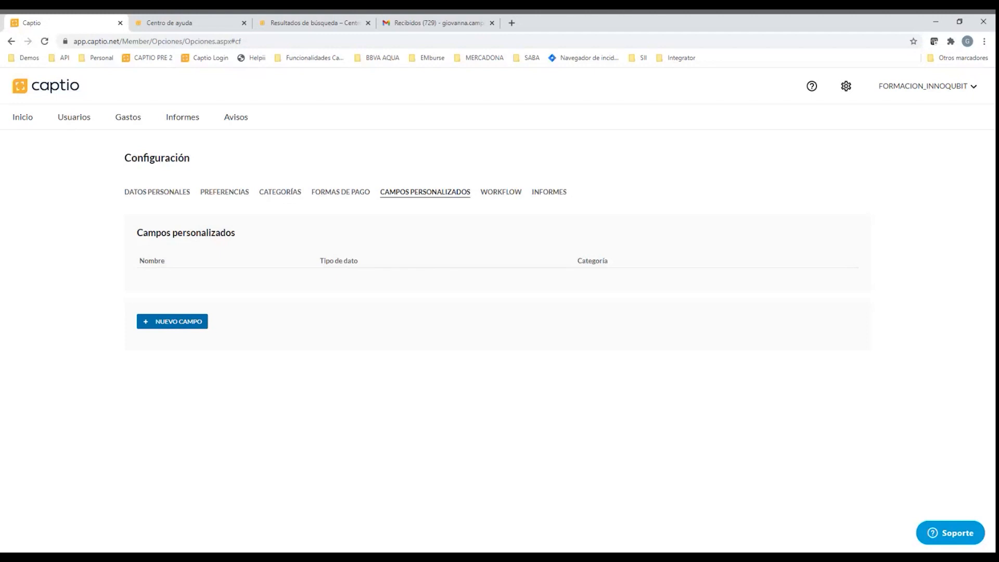
{"action": "left_click", "coordinate": [176, 322]}
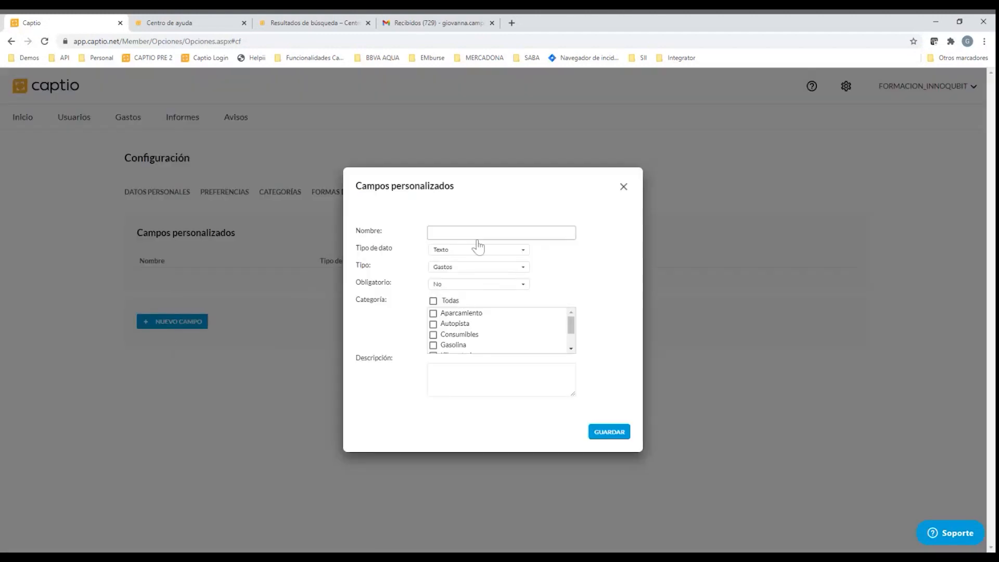
{"action": "type", "text": "Número de noches"}
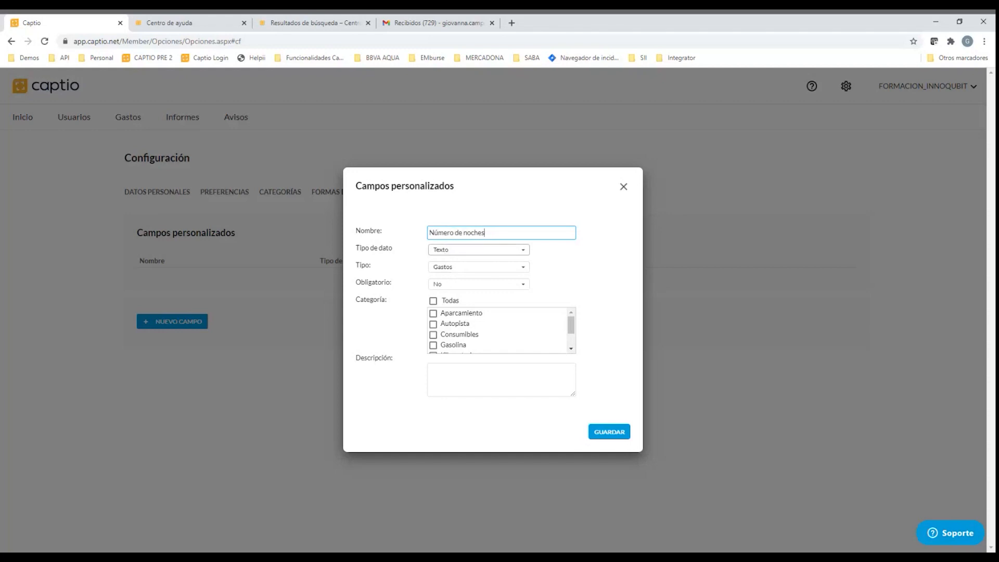
{"action": "left_click", "coordinate": [447, 252]}
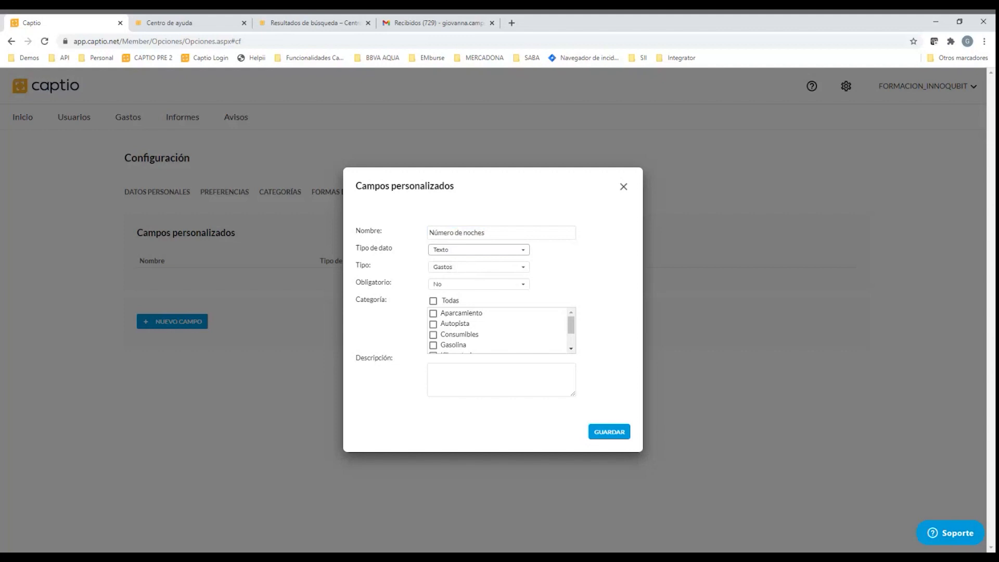
{"action": "left_click", "coordinate": [454, 281]}
{"action": "left_click", "coordinate": [506, 440]}
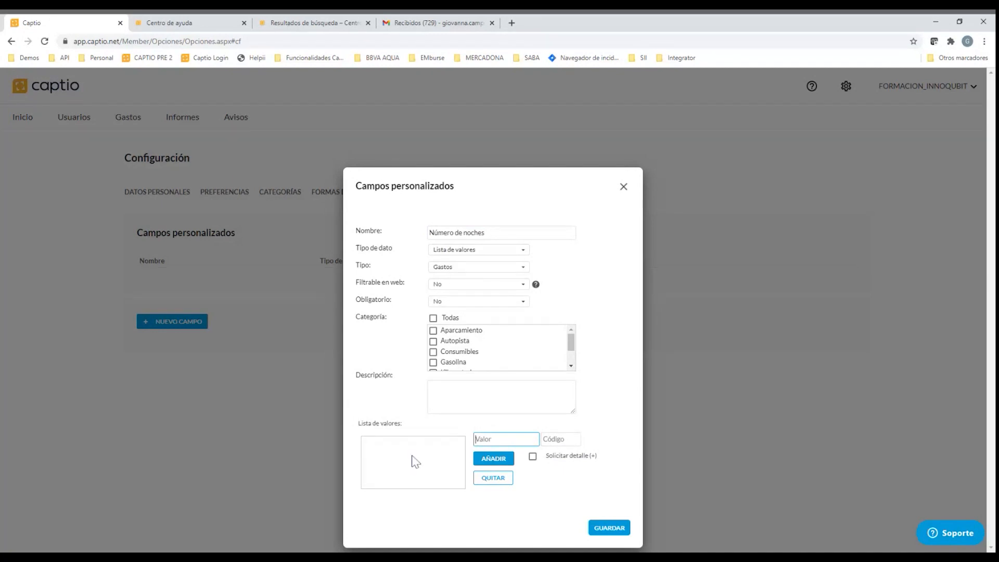
Try applying the custom field to the Aparcamiento and Autopista categories, as well as to Todas
{"action": "left_click", "coordinate": [463, 268]}
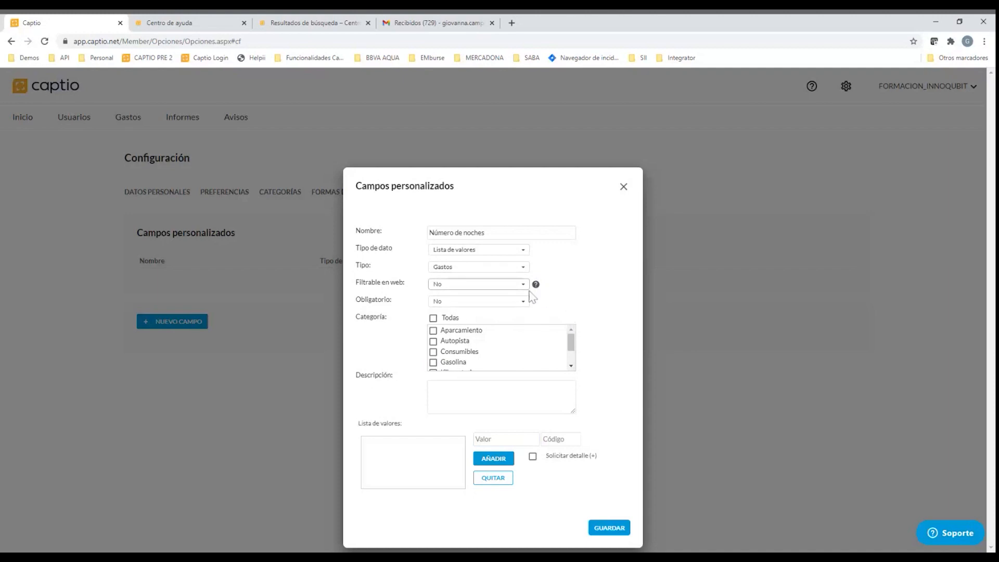
{"action": "scroll", "coordinate": [437, 348], "scroll_direction": "down", "scroll_amount": 3}
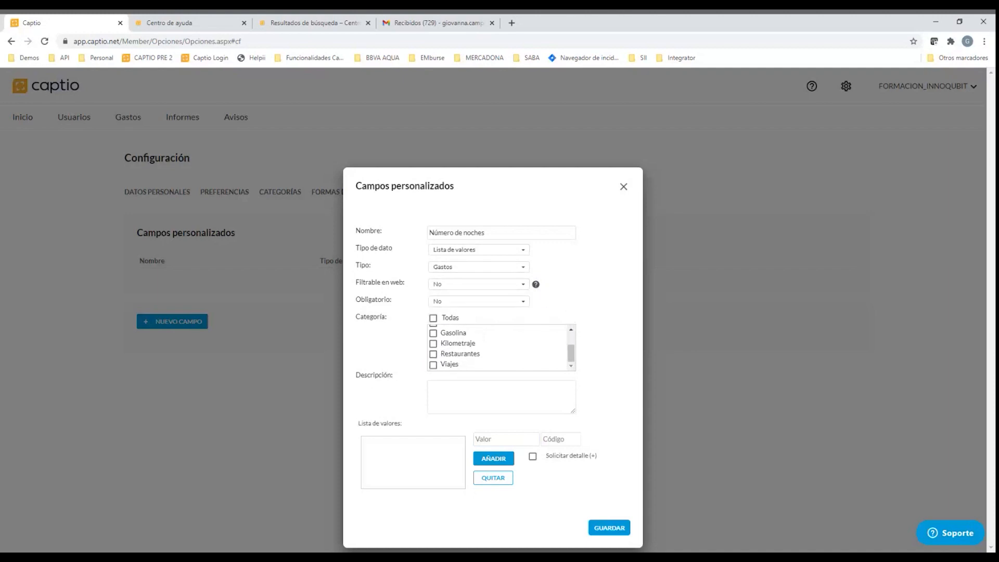
{"action": "scroll", "coordinate": [437, 347], "scroll_direction": "up", "scroll_amount": 3}
{"action": "left_click", "coordinate": [433, 318]}
{"action": "left_click", "coordinate": [433, 317]}
{"action": "left_click", "coordinate": [433, 331]}
{"action": "left_click", "coordinate": [433, 342]}
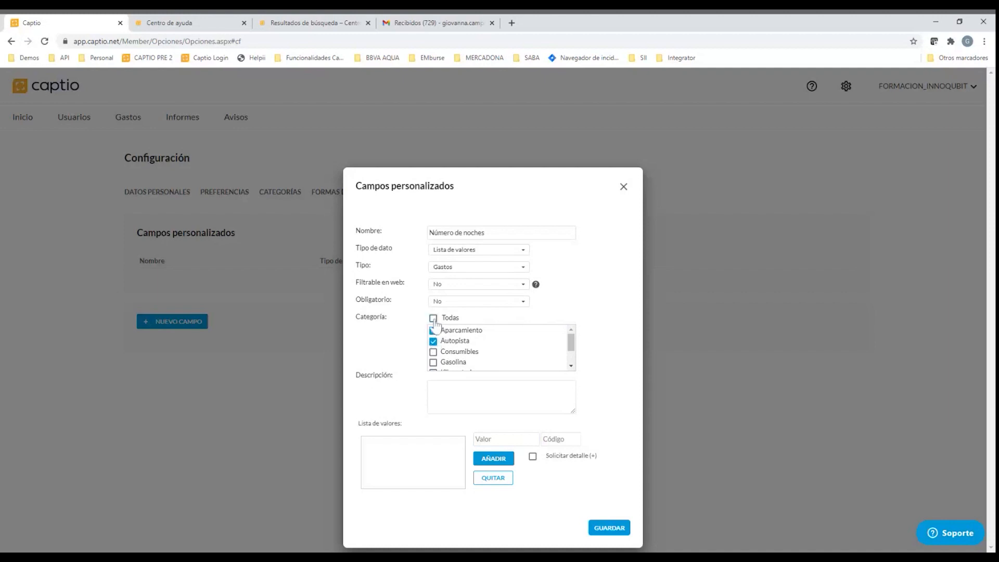
{"action": "left_click", "coordinate": [434, 319]}
Set the custom field's type to Informes and close the form without saving
{"action": "left_click", "coordinate": [455, 281]}
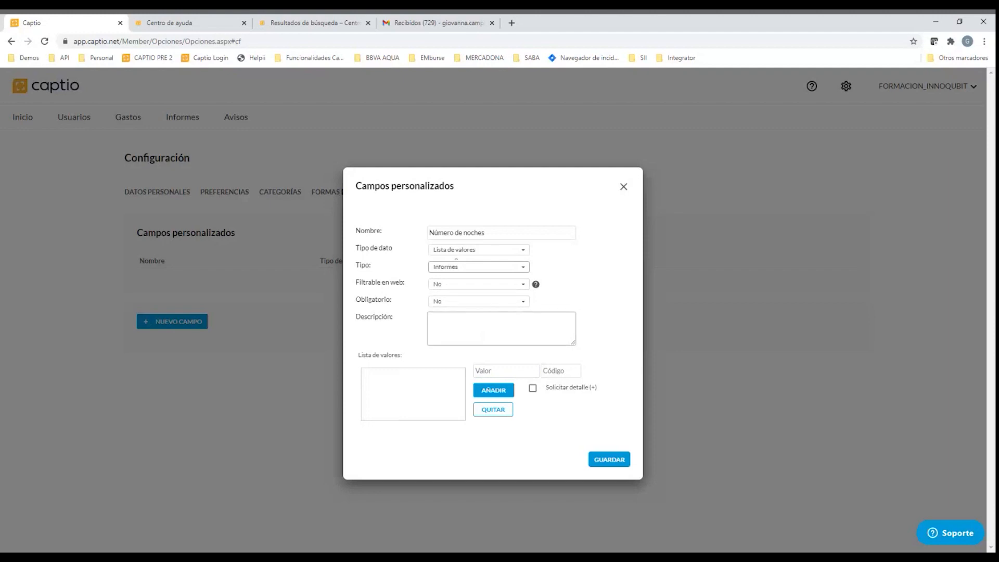
{"action": "left_click", "coordinate": [624, 189]}
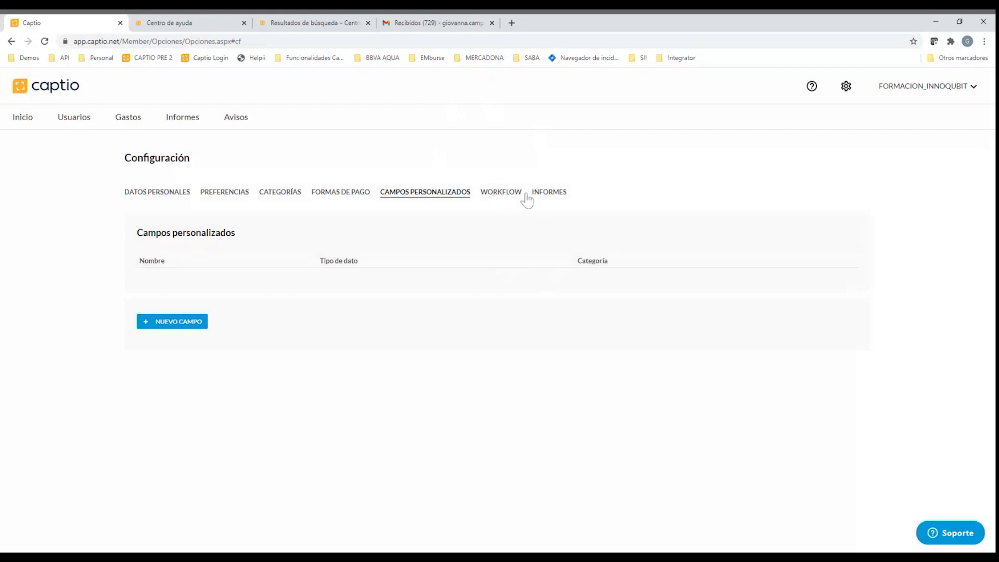
Examine the PDF report customization: included expense fields, summary options, report view, colours, logo, company name, header and footer
{"action": "left_click", "coordinate": [552, 193]}
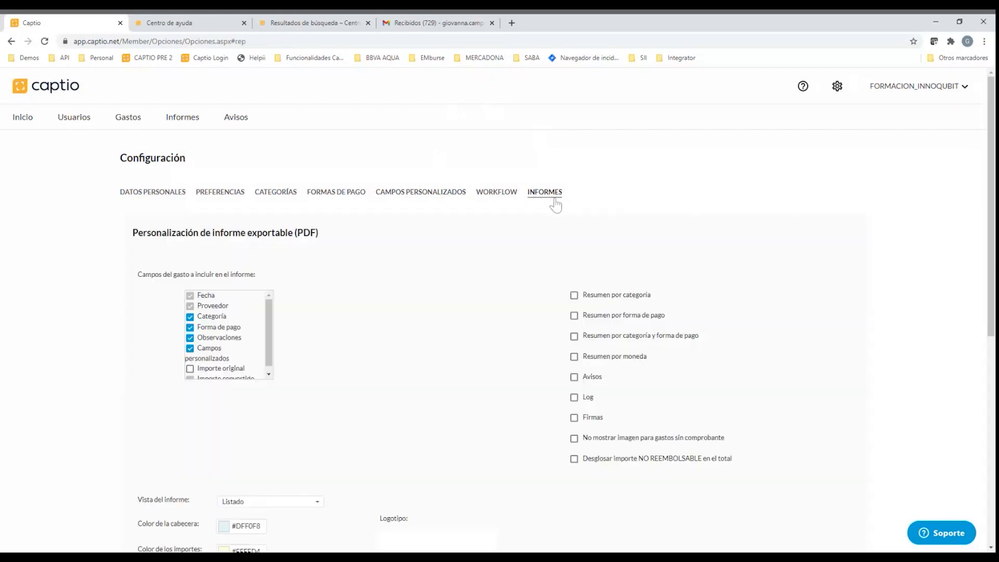
{"action": "scroll", "coordinate": [556, 206], "scroll_direction": "down", "scroll_amount": 1}
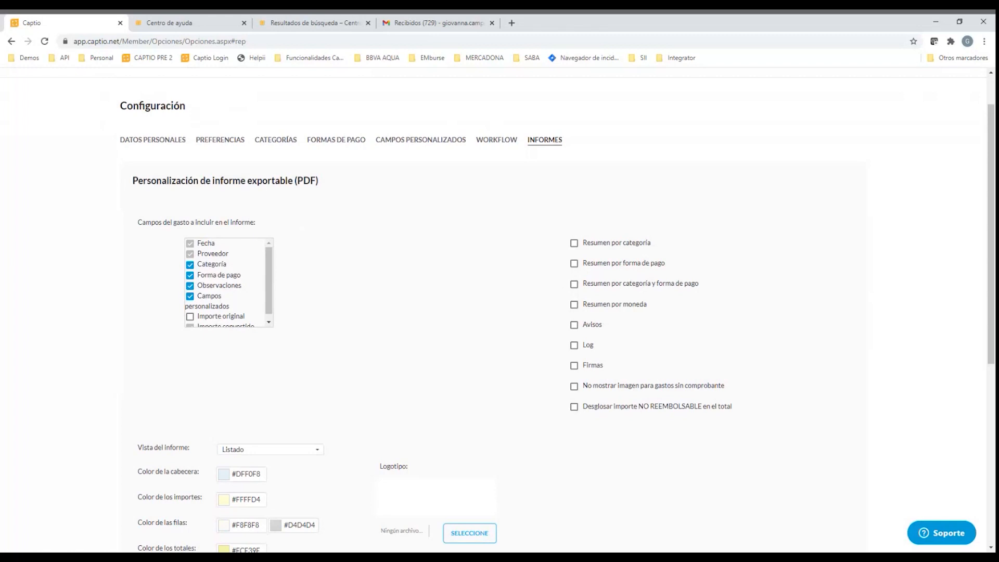
{"action": "scroll", "coordinate": [358, 267], "scroll_direction": "down", "scroll_amount": 1}
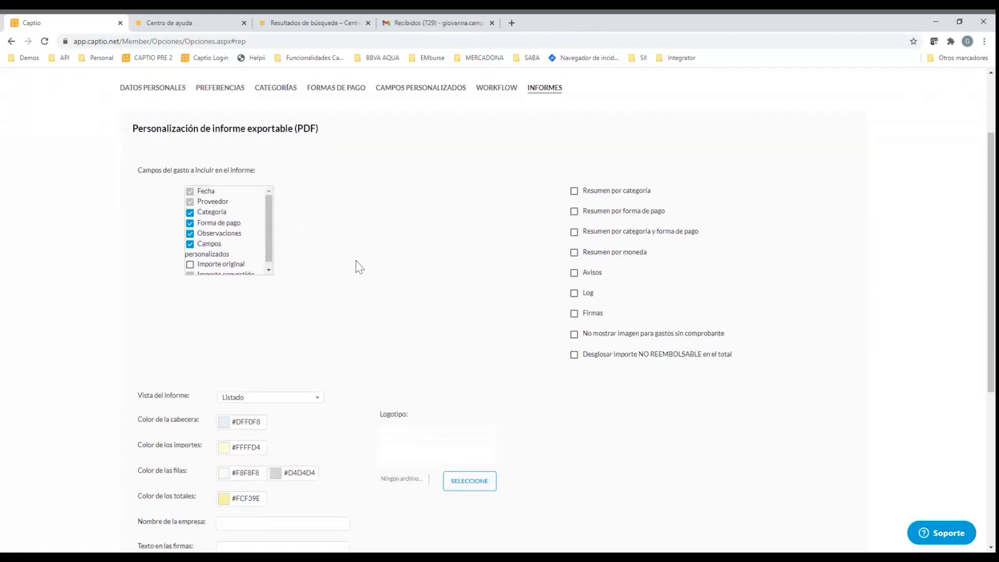
{"action": "scroll", "coordinate": [354, 265], "scroll_direction": "down", "scroll_amount": 1}
{"action": "scroll", "coordinate": [356, 266], "scroll_direction": "up", "scroll_amount": 1}
{"action": "scroll", "coordinate": [474, 301], "scroll_direction": "down", "scroll_amount": 1}
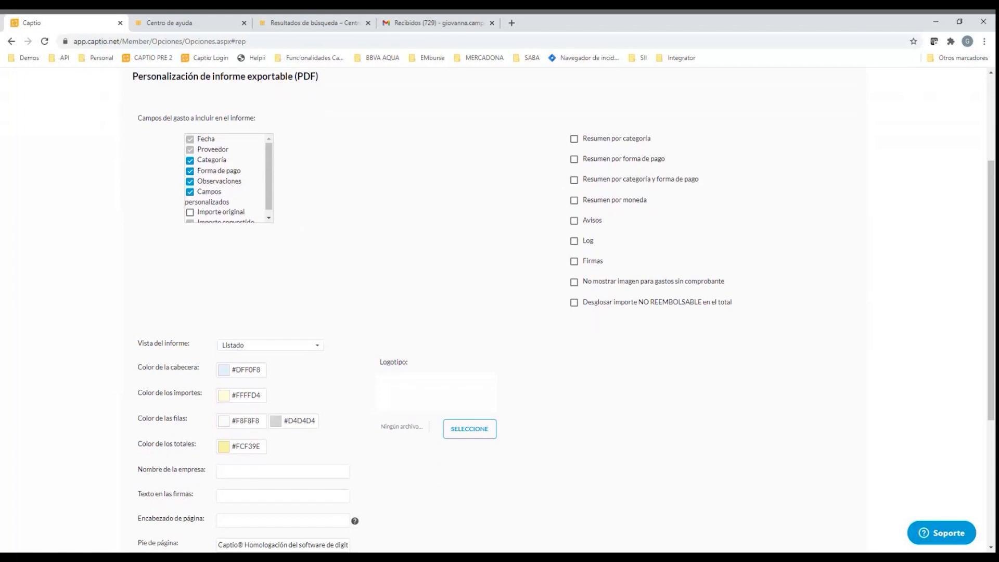
{"action": "scroll", "coordinate": [470, 296], "scroll_direction": "up", "scroll_amount": 2}
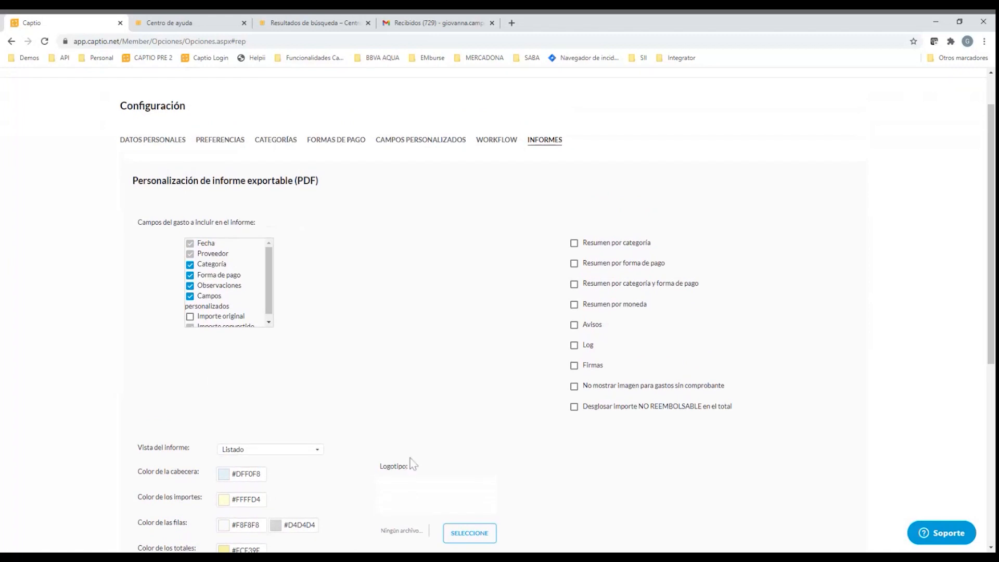
{"action": "scroll", "coordinate": [249, 306], "scroll_direction": "down", "scroll_amount": 1}
{"action": "scroll", "coordinate": [599, 277], "scroll_direction": "down", "scroll_amount": 1}
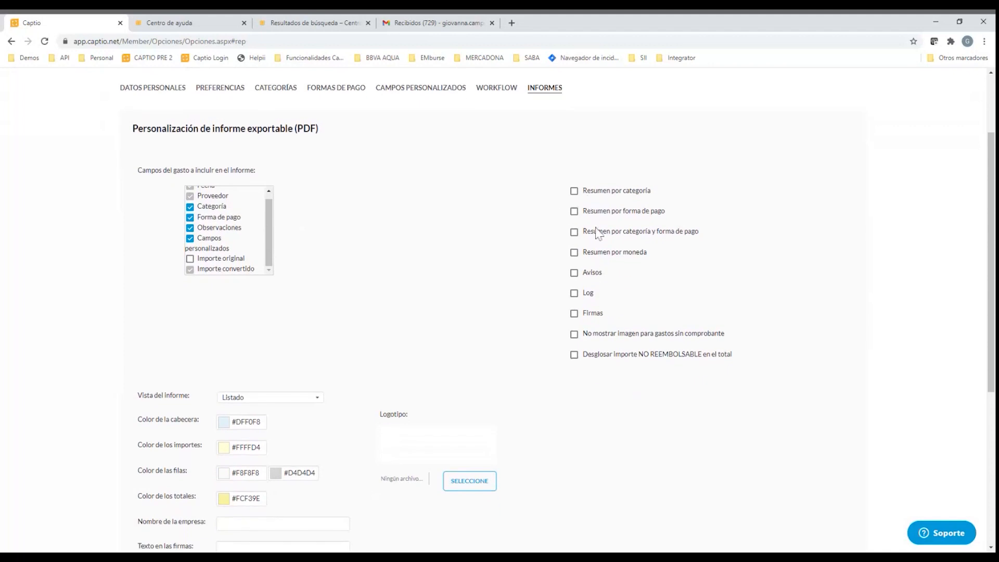
{"action": "scroll", "coordinate": [579, 312], "scroll_direction": "down", "scroll_amount": 1}
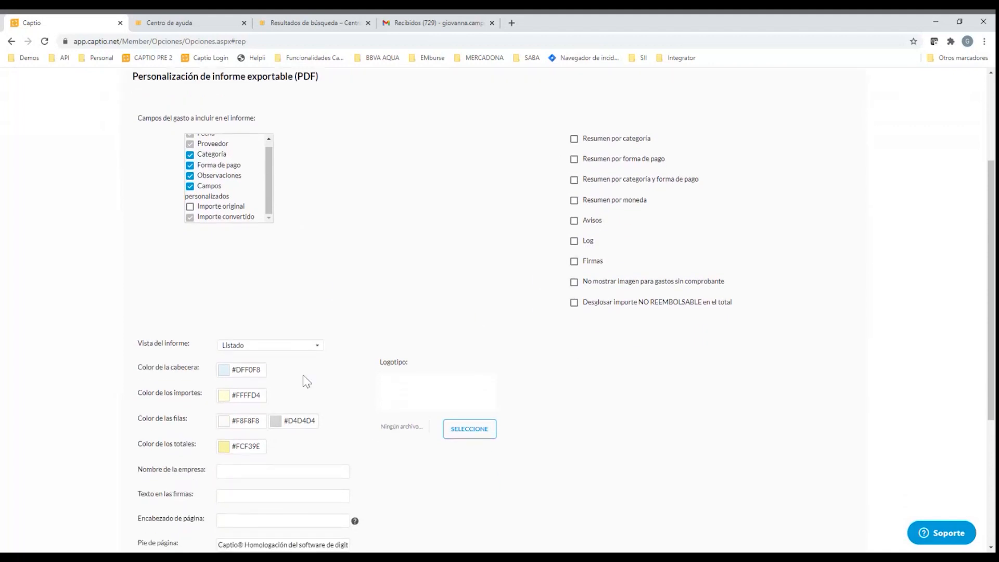
{"action": "scroll", "coordinate": [307, 381], "scroll_direction": "down", "scroll_amount": 2}
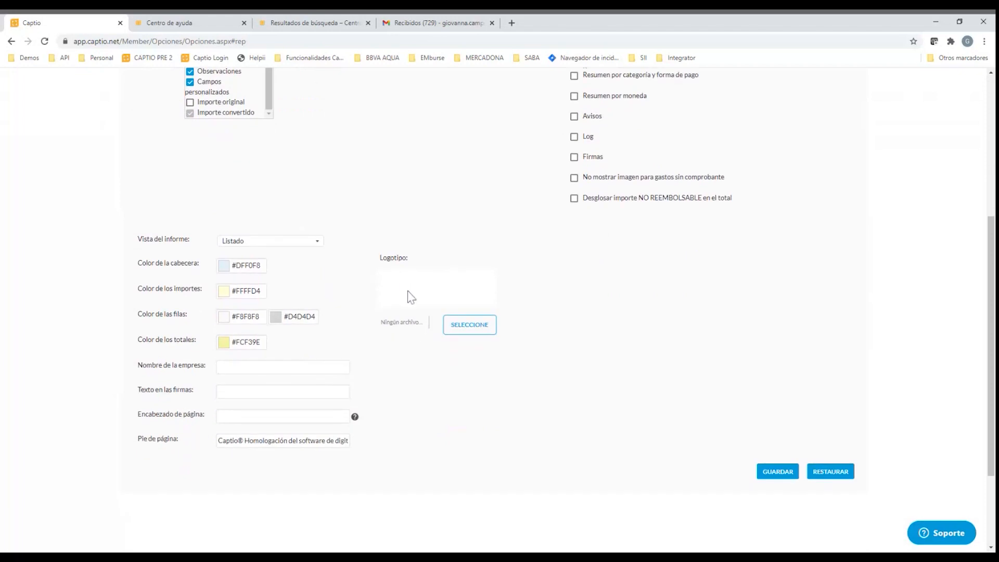
{"action": "scroll", "coordinate": [411, 298], "scroll_direction": "up", "scroll_amount": 2}
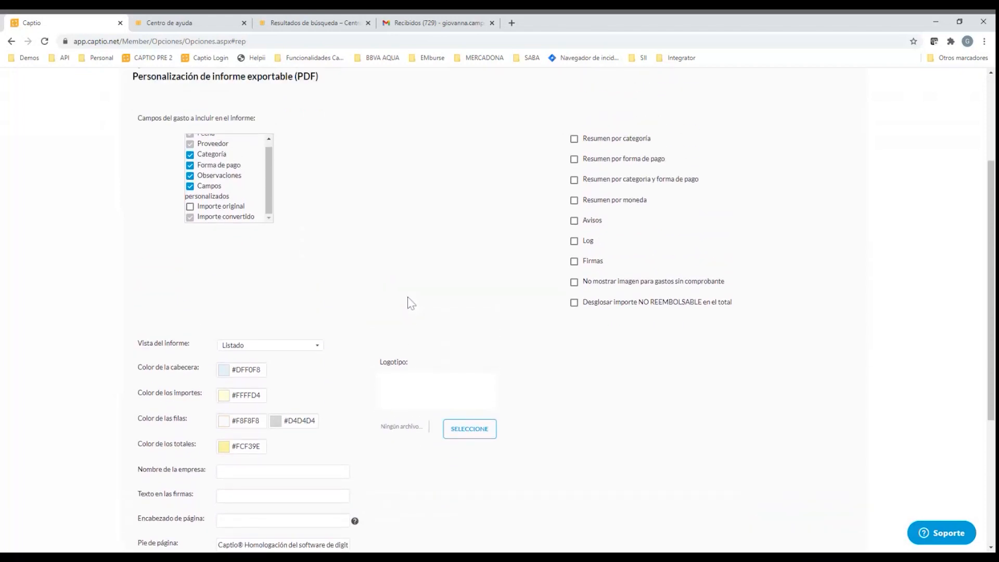
{"action": "scroll", "coordinate": [411, 304], "scroll_direction": "up", "scroll_amount": 3}
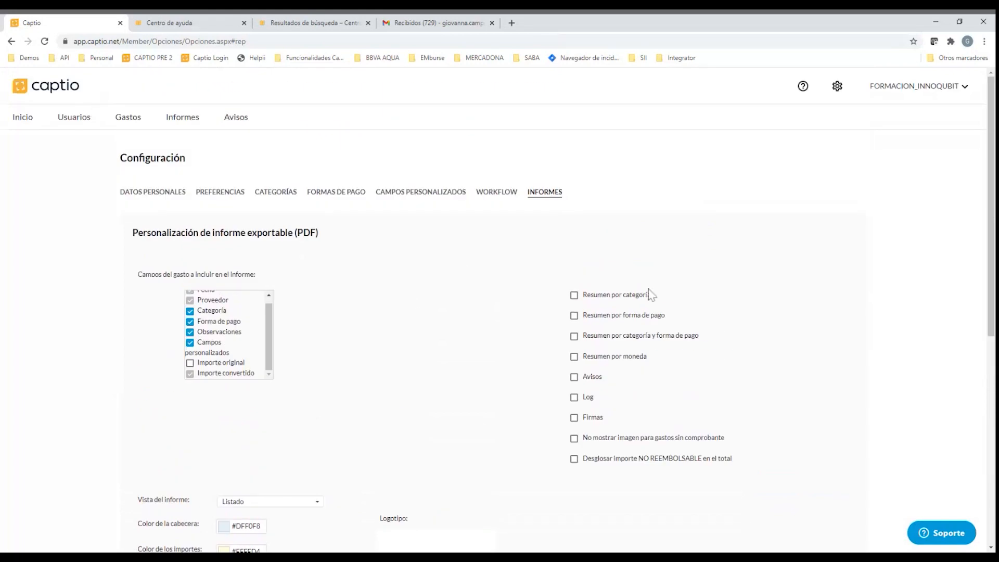
Start creating a new user and enter the user's e-mail address, which also serves as the login
{"action": "left_click", "coordinate": [78, 121]}
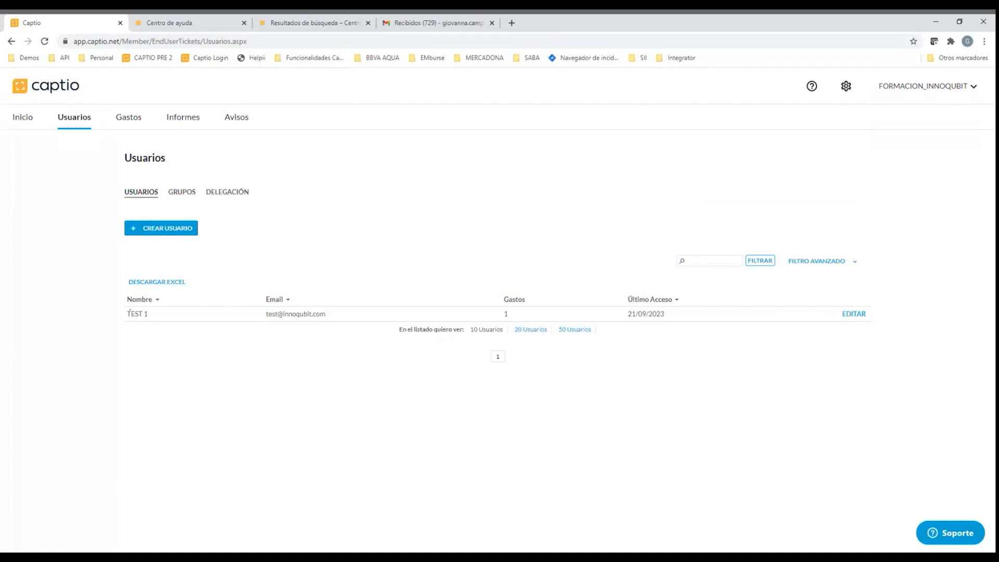
{"action": "left_click", "coordinate": [181, 230]}
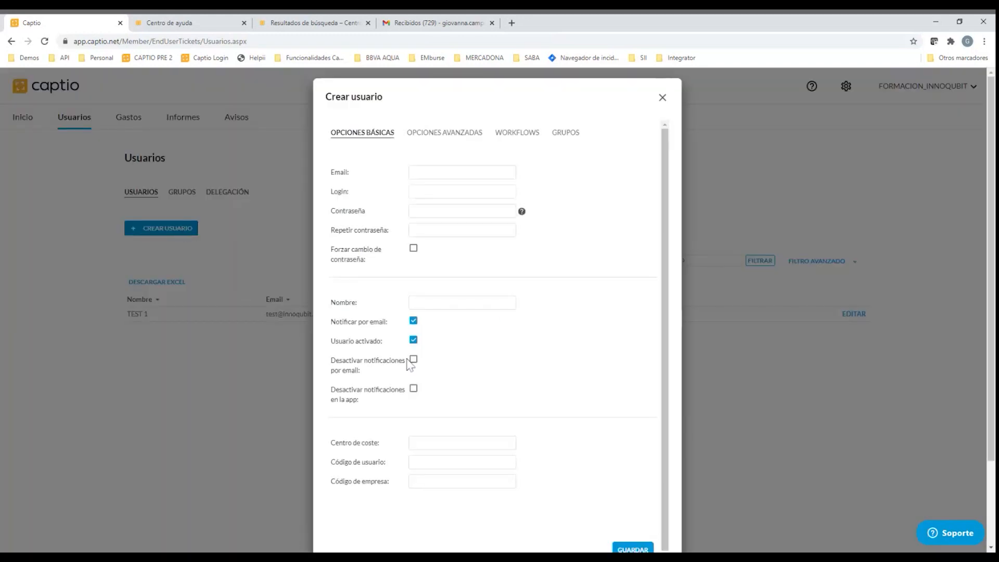
{"action": "left_click", "coordinate": [420, 175]}
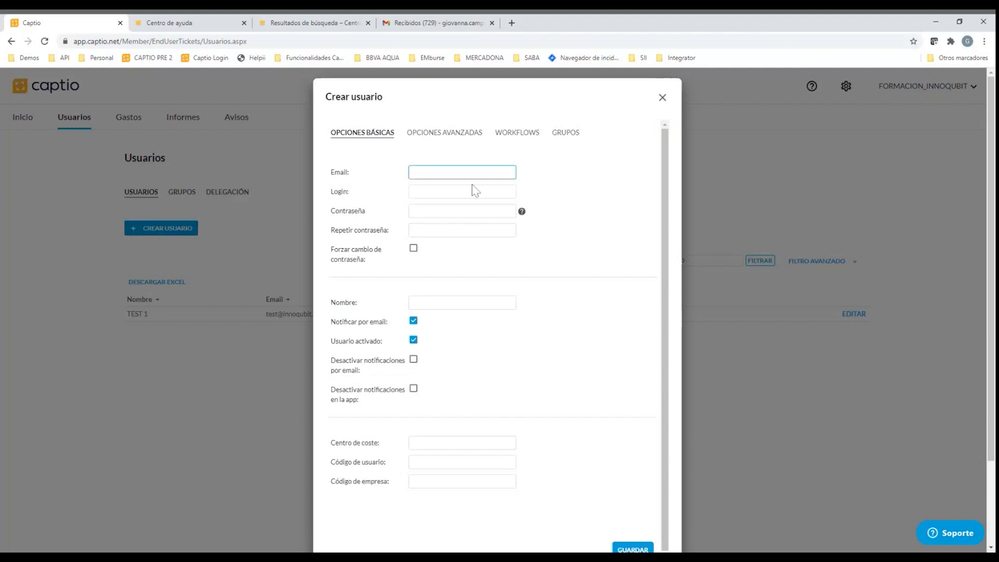
{"action": "key", "text": "Tab"}
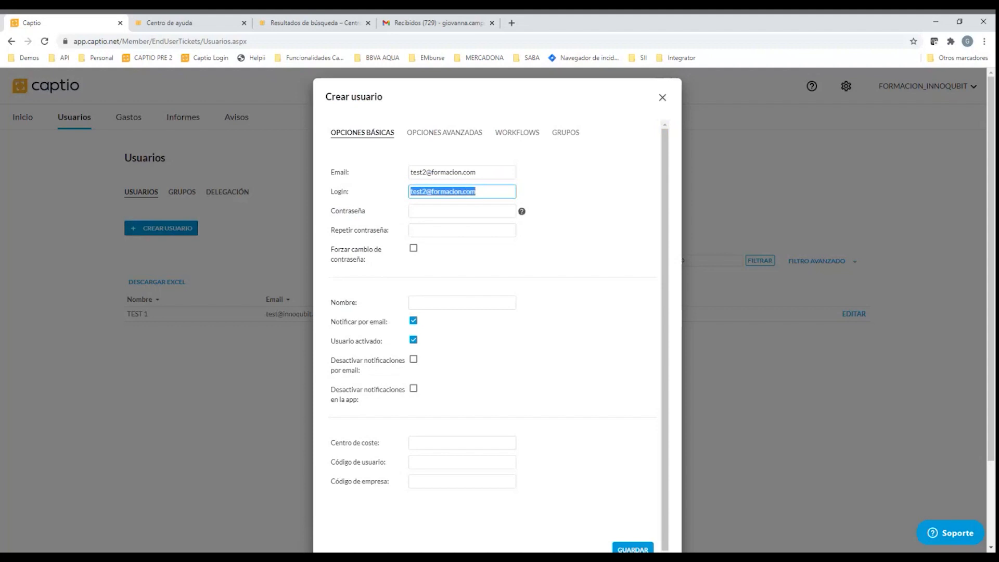
{"action": "triple_click", "coordinate": [454, 172]}
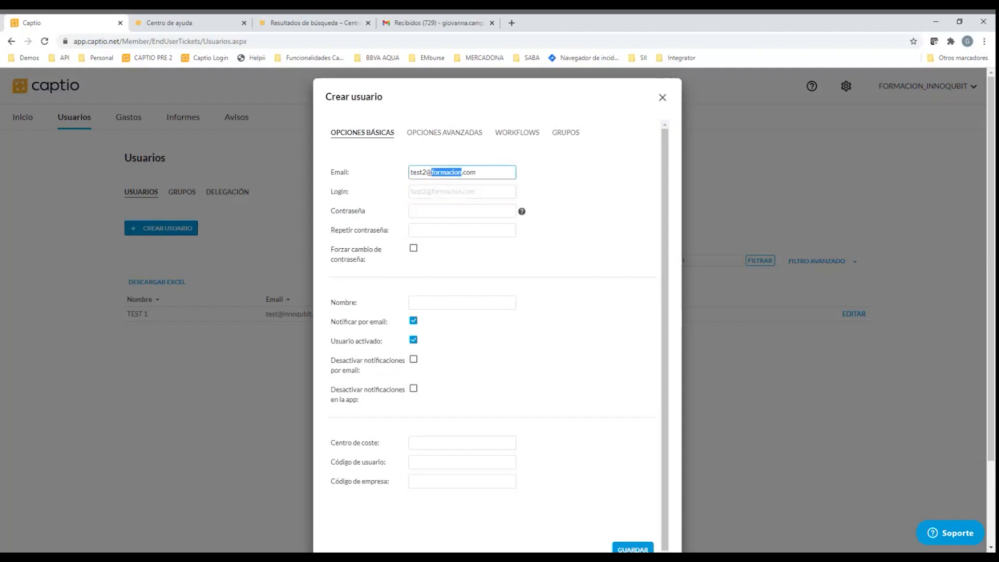
Review the password fields and enable Forzar cambio de contraseña for the new user
{"action": "left_click", "coordinate": [463, 211]}
{"action": "left_click", "coordinate": [449, 230]}
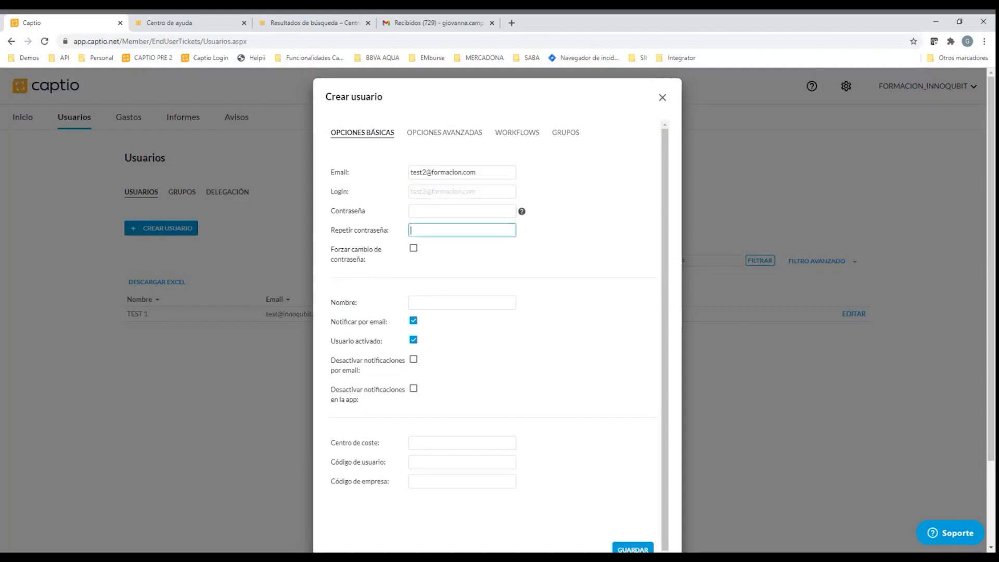
{"action": "left_click", "coordinate": [442, 212]}
{"action": "scroll", "coordinate": [442, 223], "scroll_direction": "down", "scroll_amount": 1}
{"action": "left_click", "coordinate": [413, 243]}
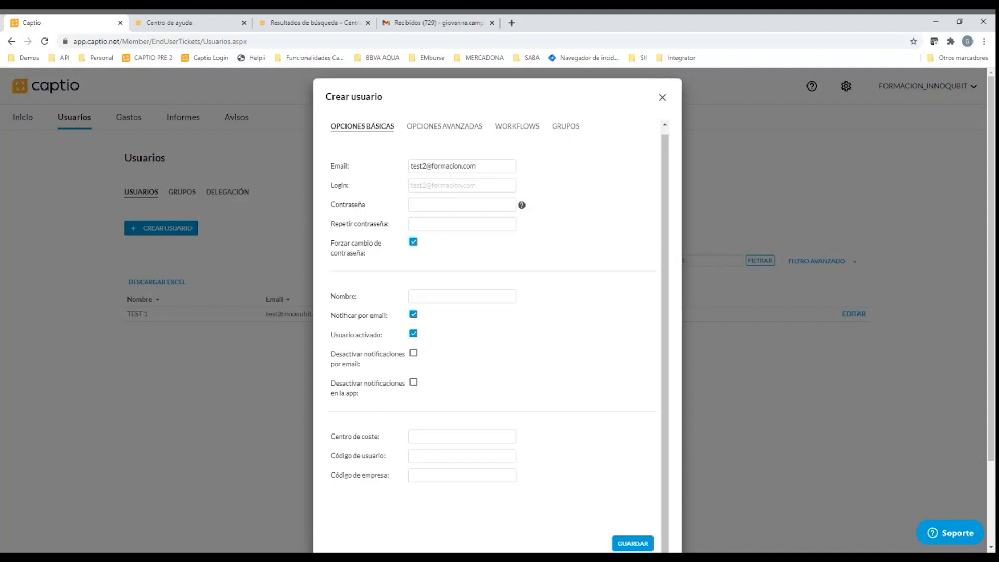
Enter the new user's password and repeat it in the confirmation field
{"action": "left_click", "coordinate": [427, 205]}
{"action": "type", "text": "••••••••••"}
{"action": "key", "text": "Tab"}
{"action": "type", "text": "••••••••••"}
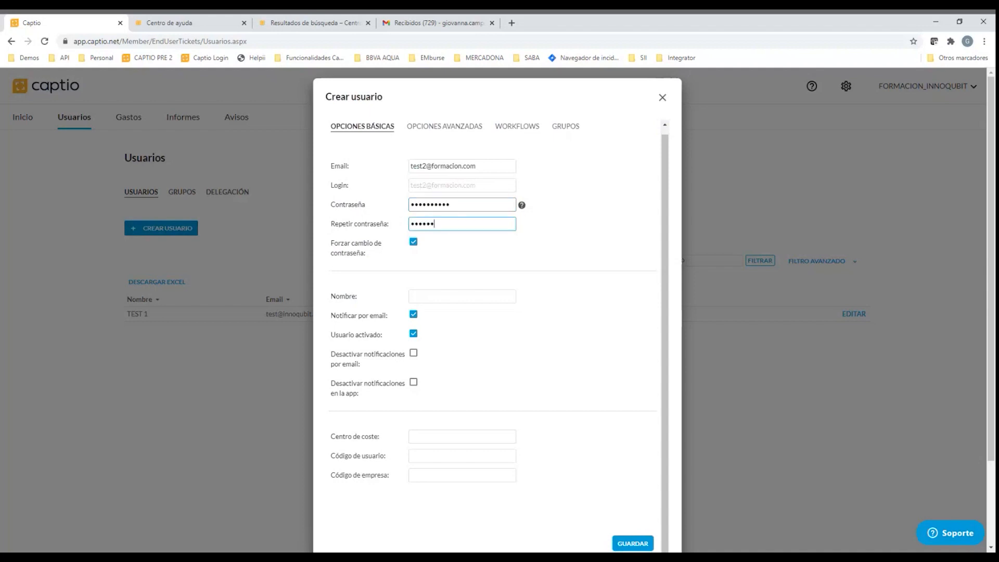
Name the new user Test 2 and review the notification, cost centre, user code and company code fields
{"action": "left_click", "coordinate": [411, 300]}
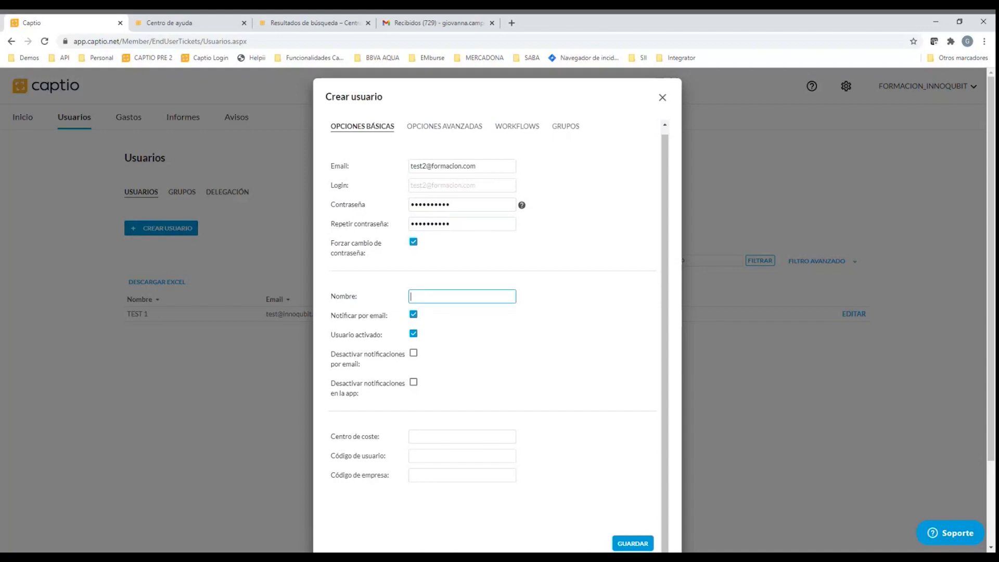
{"action": "type", "text": "Ts"}
{"action": "type", "text": "est 2"}
{"action": "left_click", "coordinate": [452, 348]}
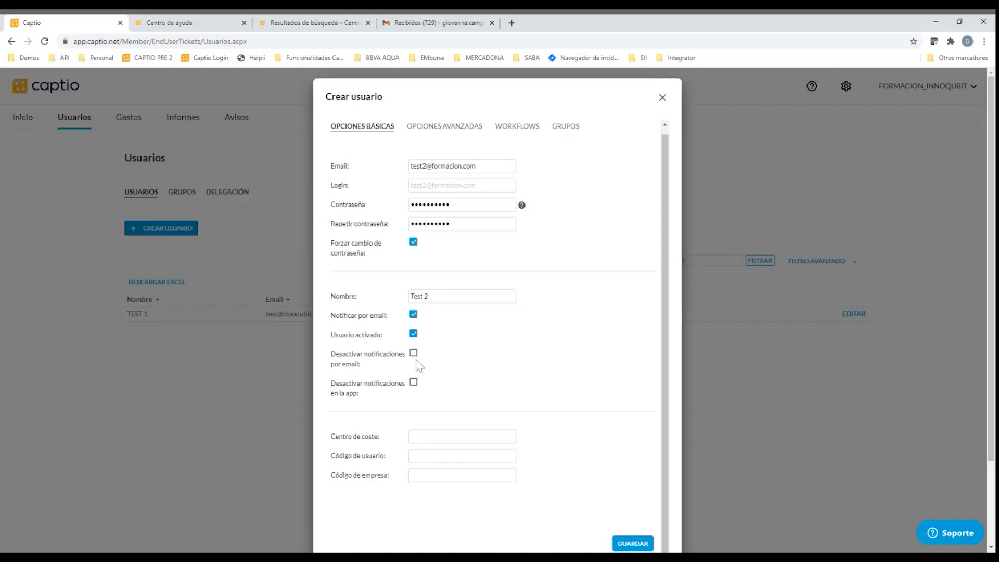
{"action": "left_click", "coordinate": [427, 436]}
{"action": "scroll", "coordinate": [429, 449], "scroll_direction": "down", "scroll_amount": 2}
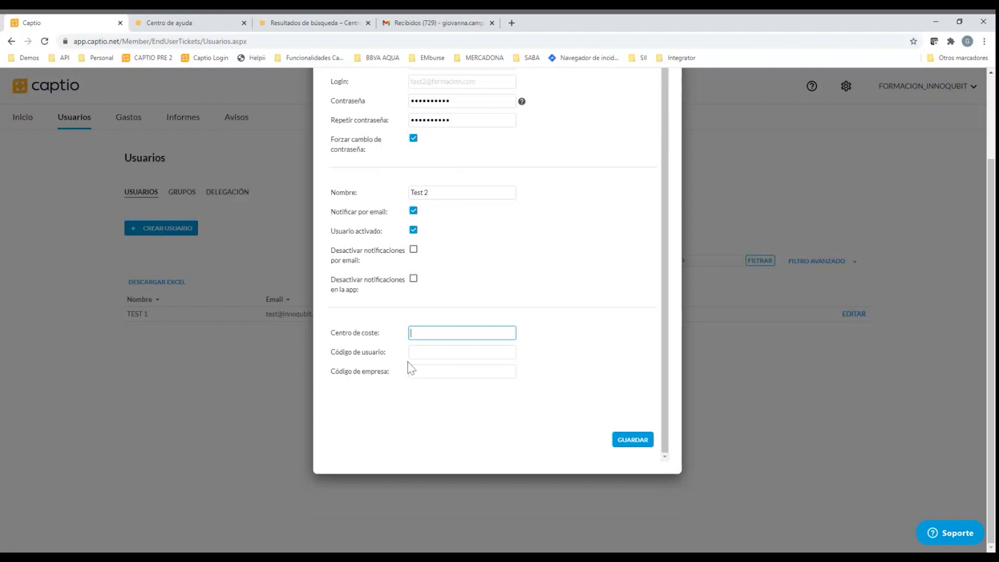
{"action": "scroll", "coordinate": [413, 383], "scroll_direction": "up", "scroll_amount": 2}
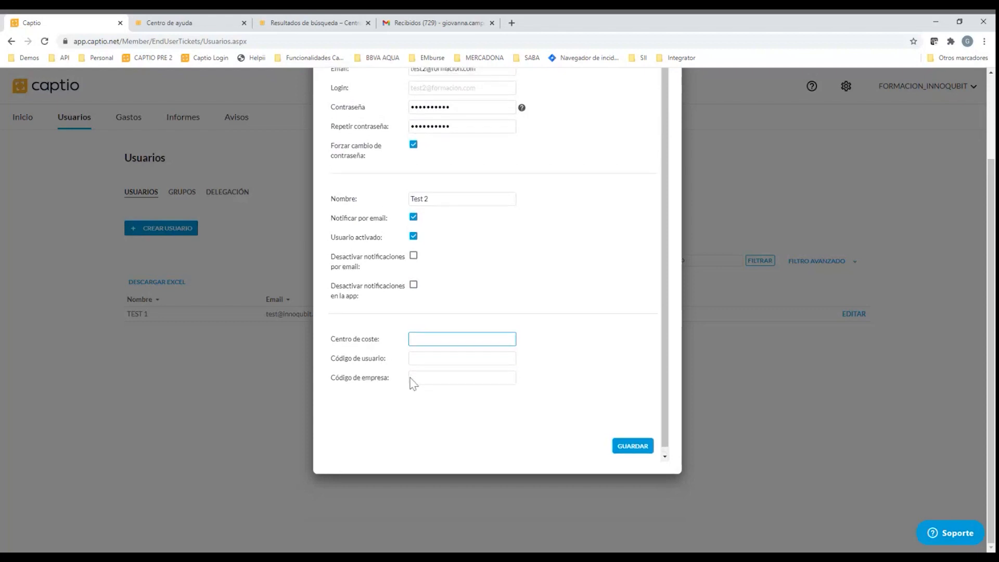
In the new user's advanced options, set the default mileage payment method to Efectivo / Tarjeta Personal
{"action": "left_click", "coordinate": [445, 133]}
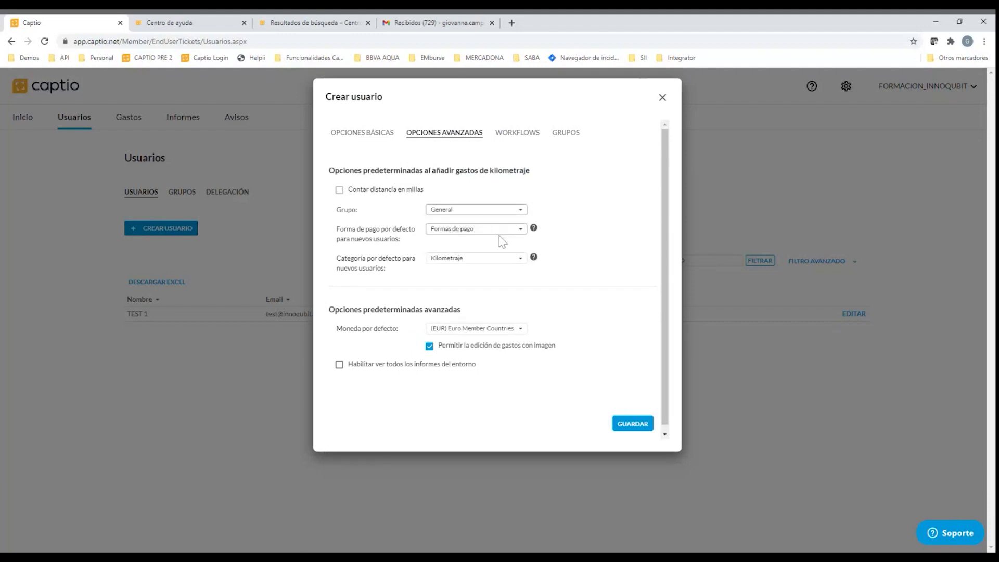
{"action": "left_click", "coordinate": [466, 243]}
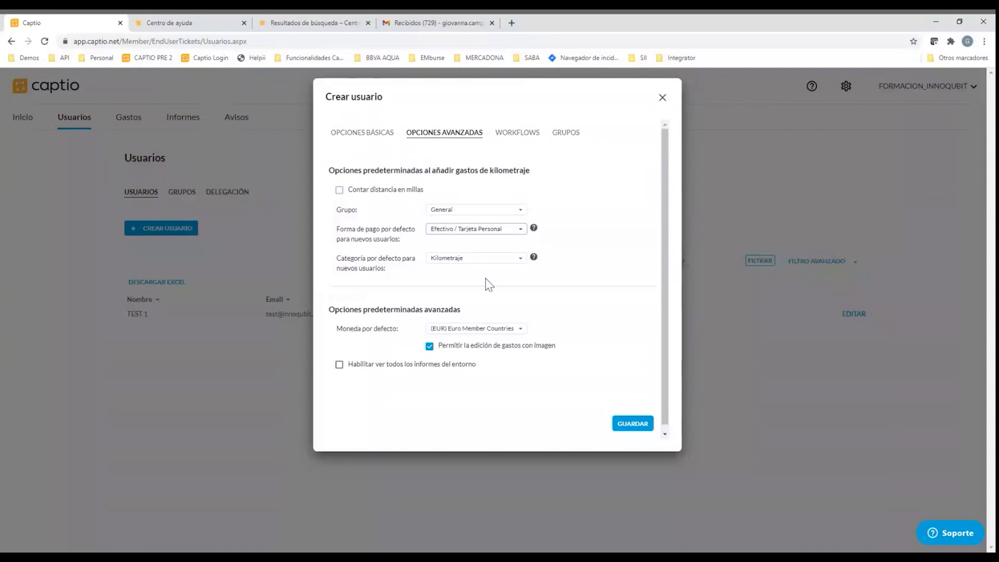
{"action": "scroll", "coordinate": [484, 260], "scroll_direction": "down", "scroll_amount": 1}
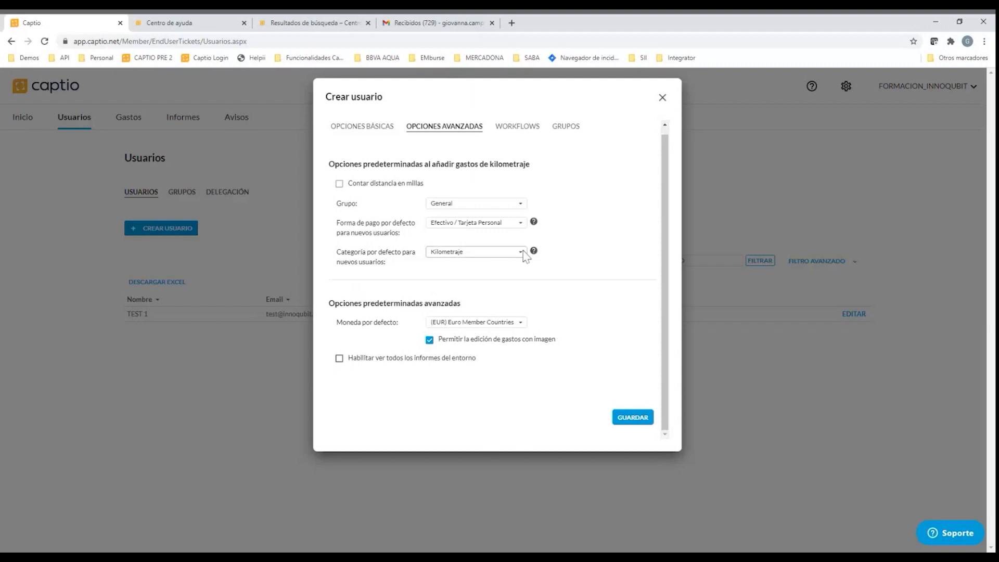
Assign the WF_GENERAL report workflow to the new user, check the group assignment and save the user
{"action": "left_click", "coordinate": [520, 130]}
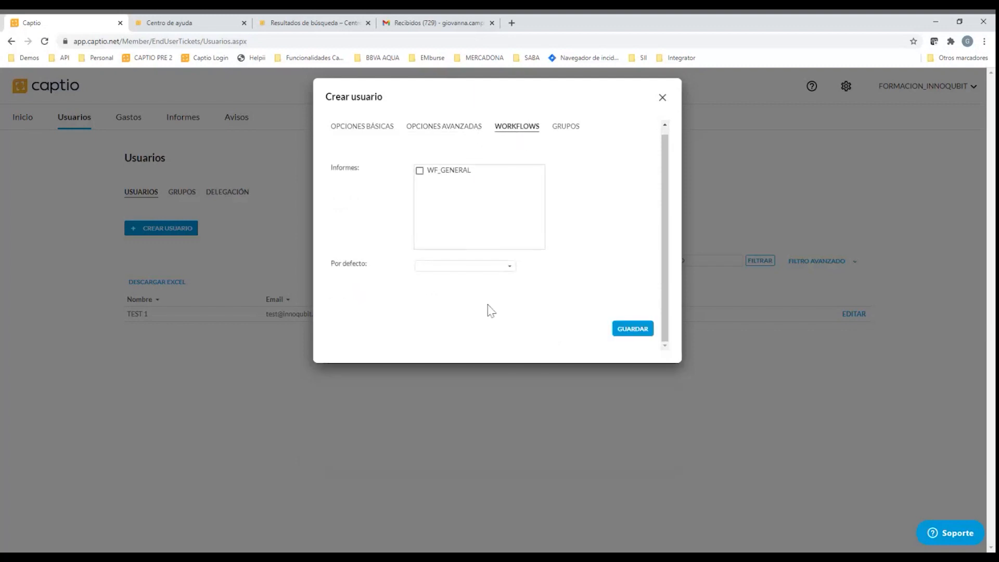
{"action": "left_click", "coordinate": [419, 172]}
{"action": "left_click", "coordinate": [563, 137]}
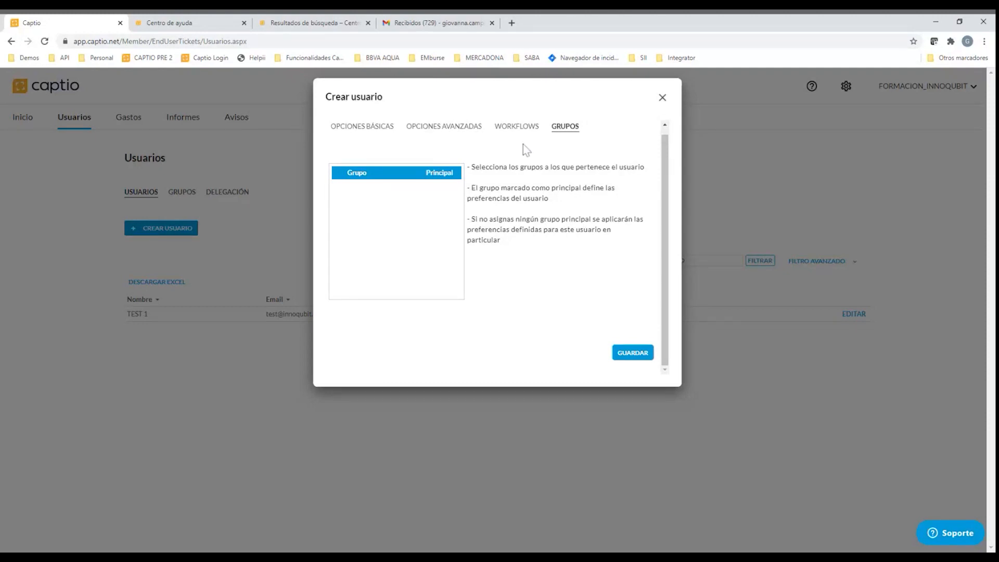
{"action": "left_click", "coordinate": [631, 353]}
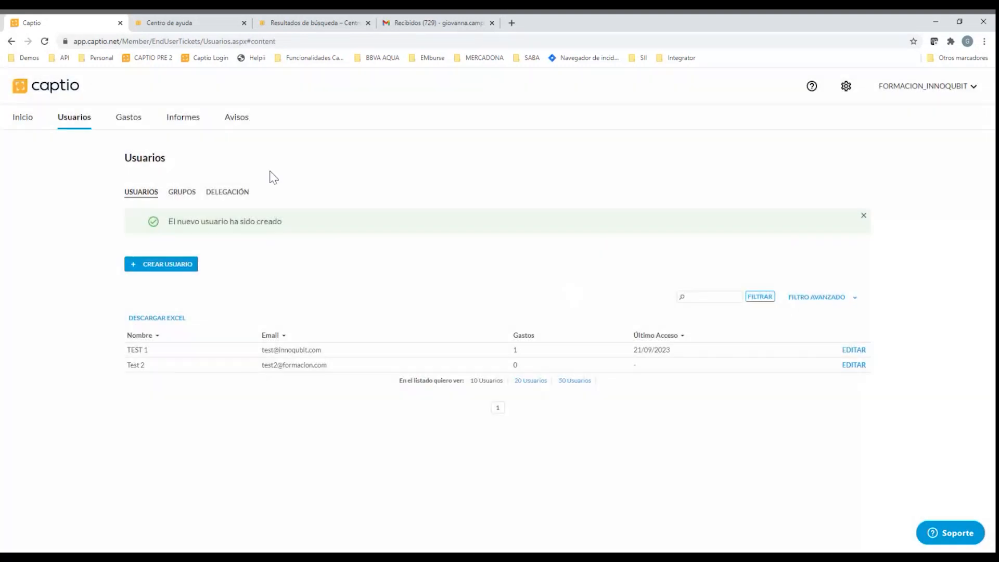
Create a new user group named Grupo A and bring up its category assignment
{"action": "left_click", "coordinate": [174, 196]}
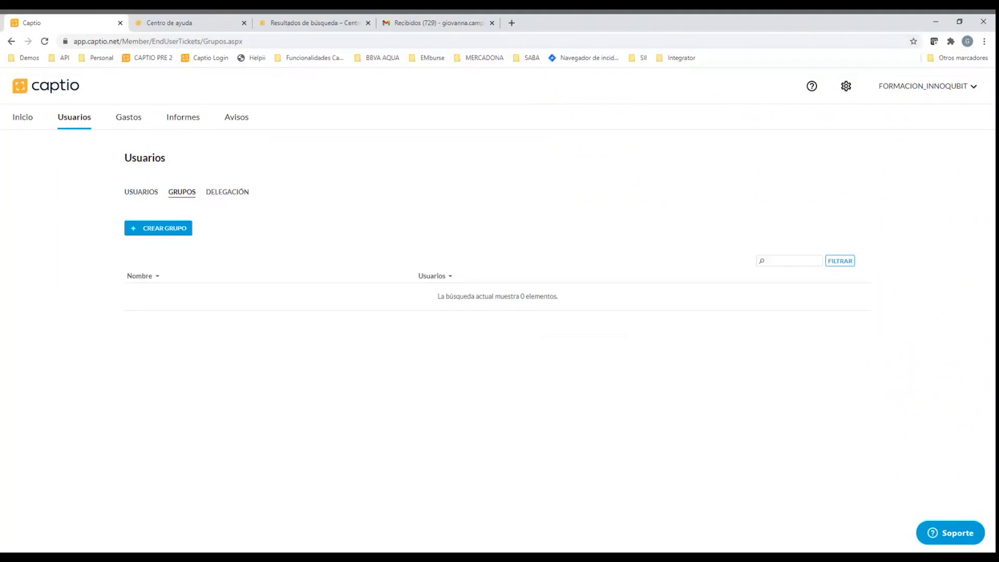
{"action": "left_click", "coordinate": [156, 229]}
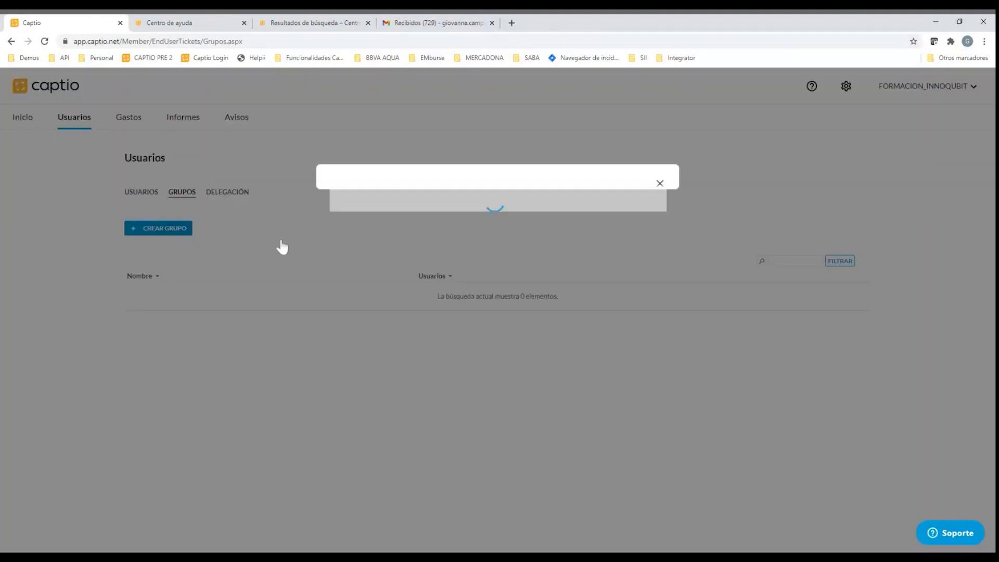
{"action": "left_click", "coordinate": [396, 242]}
{"action": "left_click", "coordinate": [401, 204]}
{"action": "type", "text": "Grupo A"}
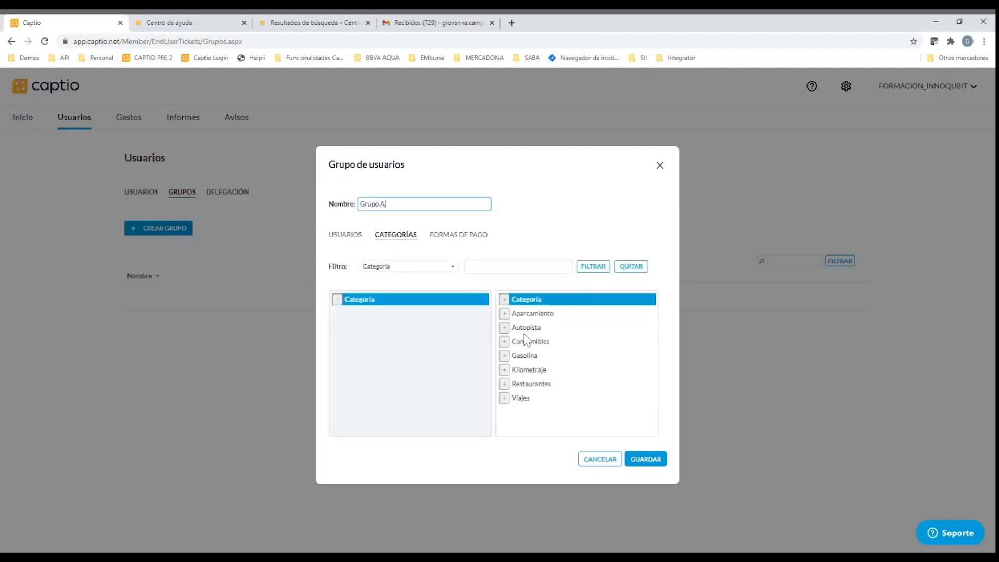
Assign the categories Aparcamiento, Autopista and Consumibles to Grupo A
{"action": "left_click", "coordinate": [505, 314]}
{"action": "left_click", "coordinate": [505, 314]}
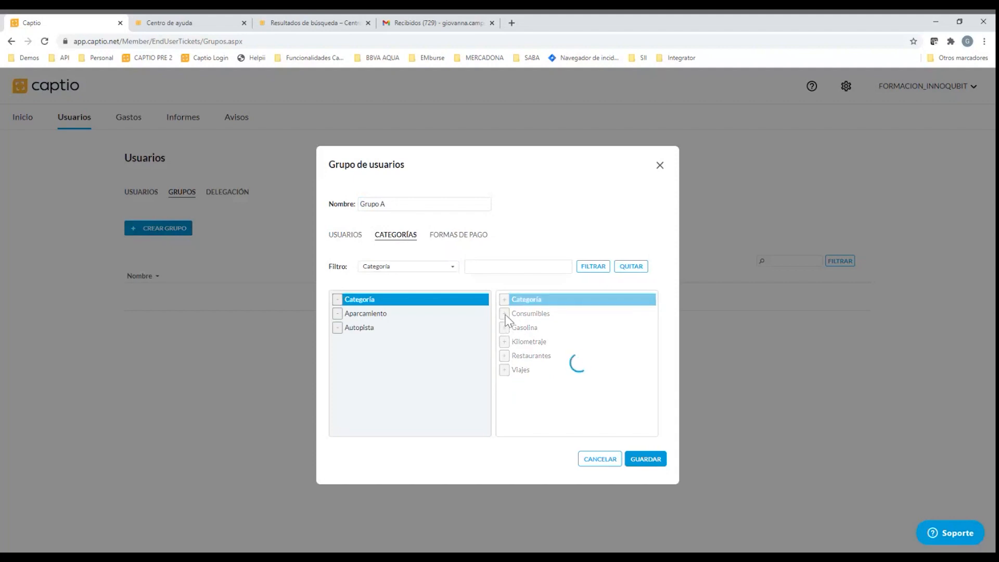
{"action": "left_click", "coordinate": [504, 313]}
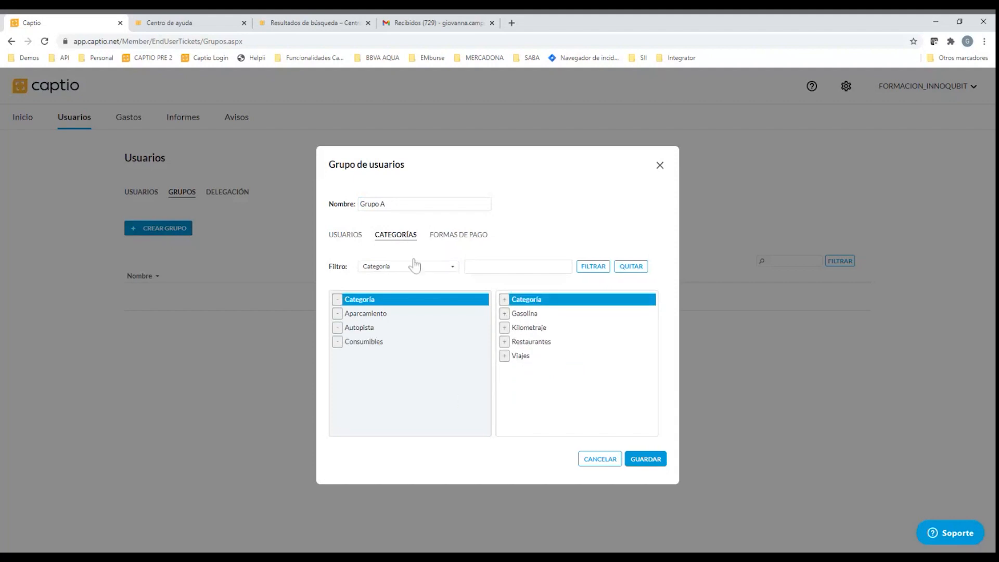
Add the user TEST 1 and the payment method Efectivo / Tarjeta Personal to Grupo A
{"action": "left_click", "coordinate": [346, 235]}
{"action": "left_click", "coordinate": [502, 314]}
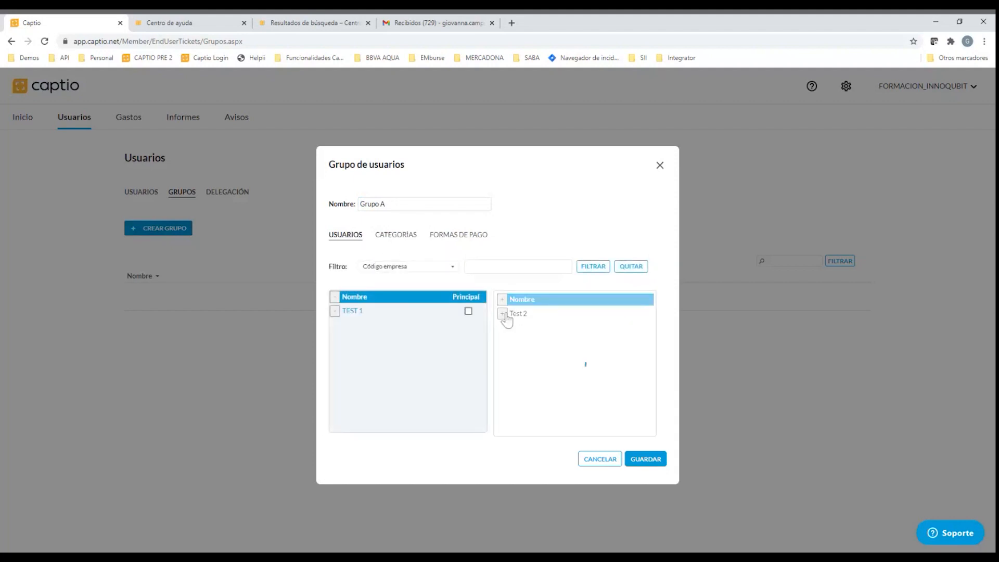
{"action": "left_click", "coordinate": [400, 235]}
{"action": "left_click", "coordinate": [442, 235]}
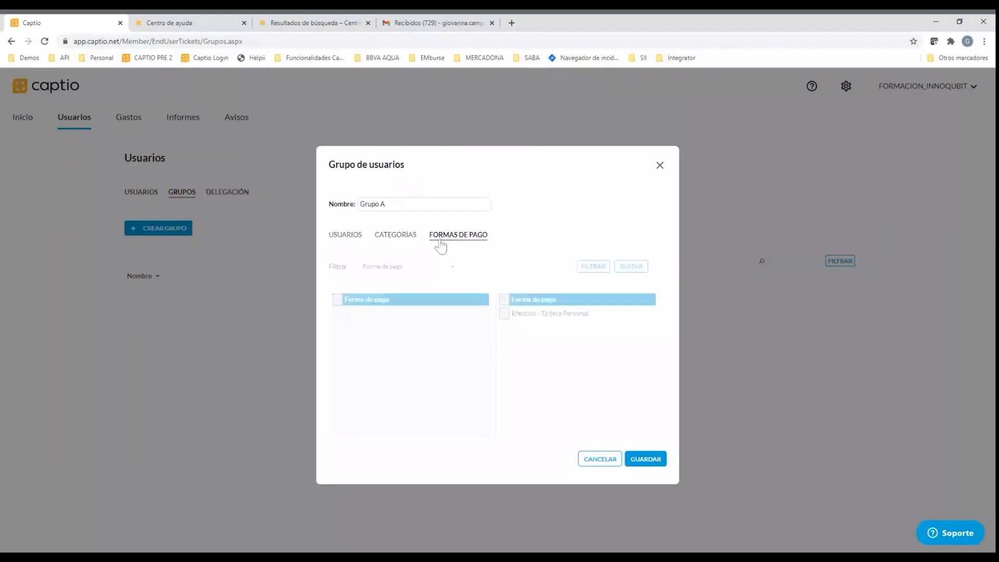
{"action": "left_click", "coordinate": [505, 314]}
Review the categories and payment methods assigned to Grupo A and save the group
{"action": "left_click", "coordinate": [395, 235]}
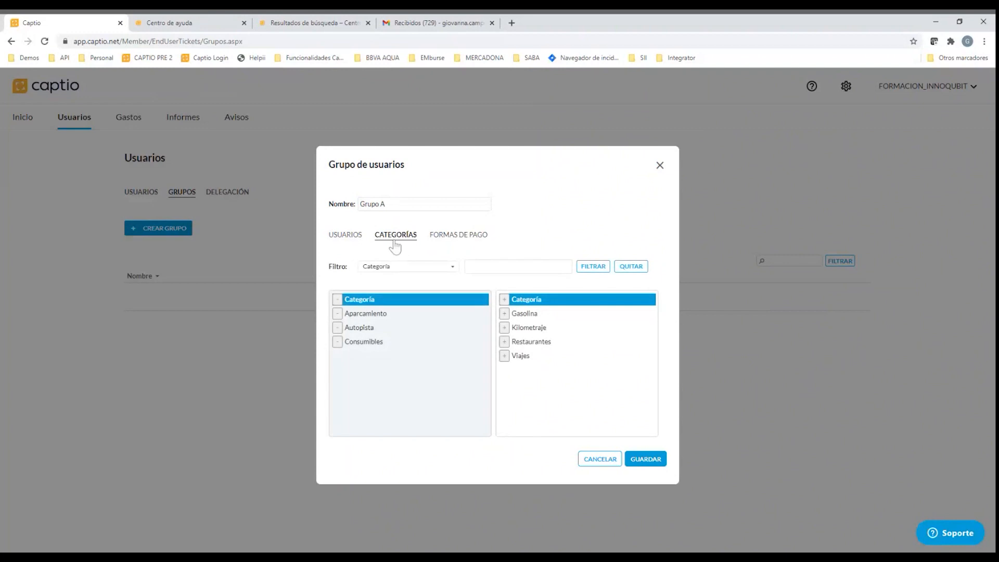
{"action": "left_click", "coordinate": [474, 266]}
{"action": "left_click", "coordinate": [476, 238]}
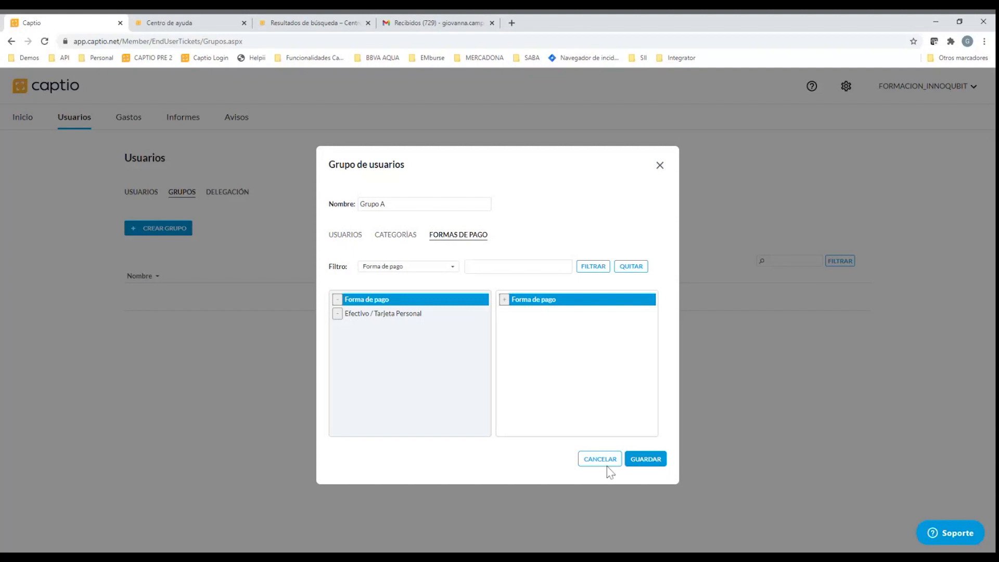
{"action": "left_click", "coordinate": [650, 463]}
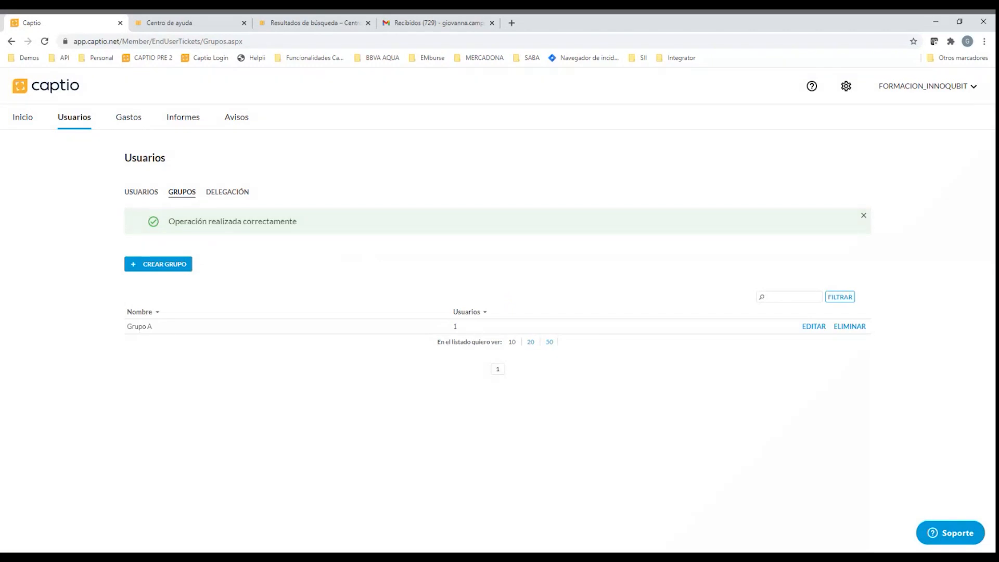
Reopen Grupo A for editing and review its assigned users, categories and payment methods
{"action": "left_click", "coordinate": [814, 326]}
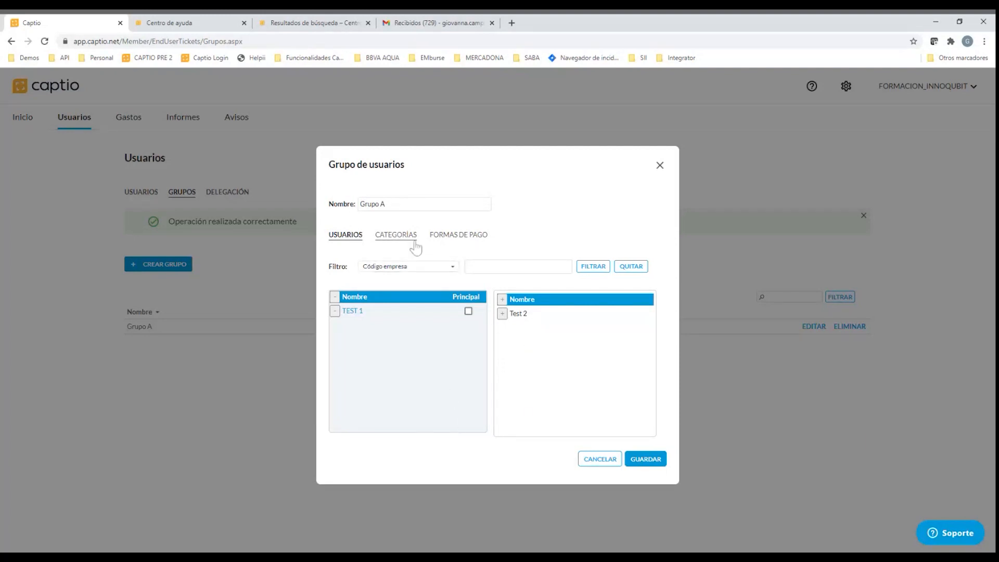
{"action": "left_click", "coordinate": [399, 235]}
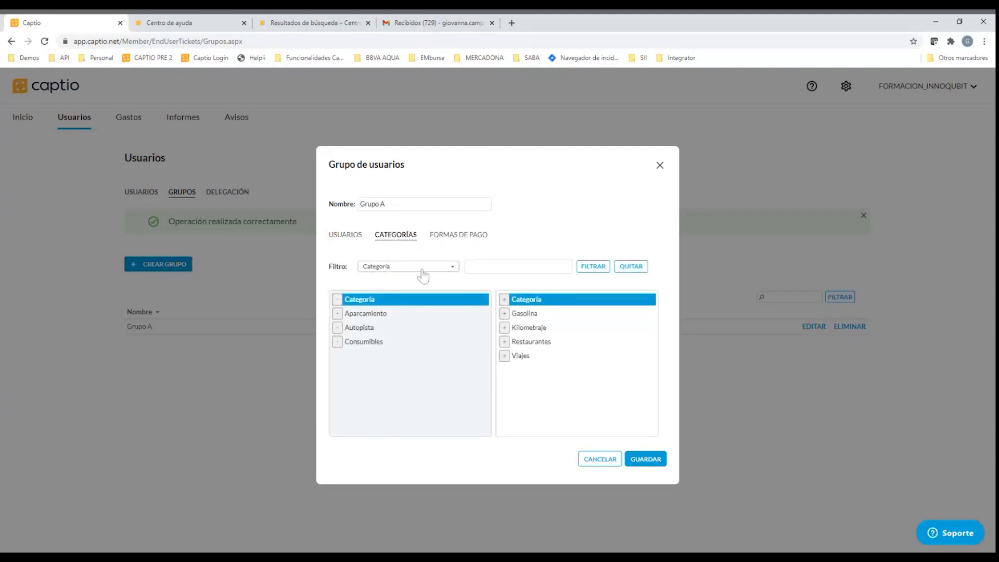
{"action": "left_click", "coordinate": [457, 235]}
{"action": "left_click", "coordinate": [406, 234]}
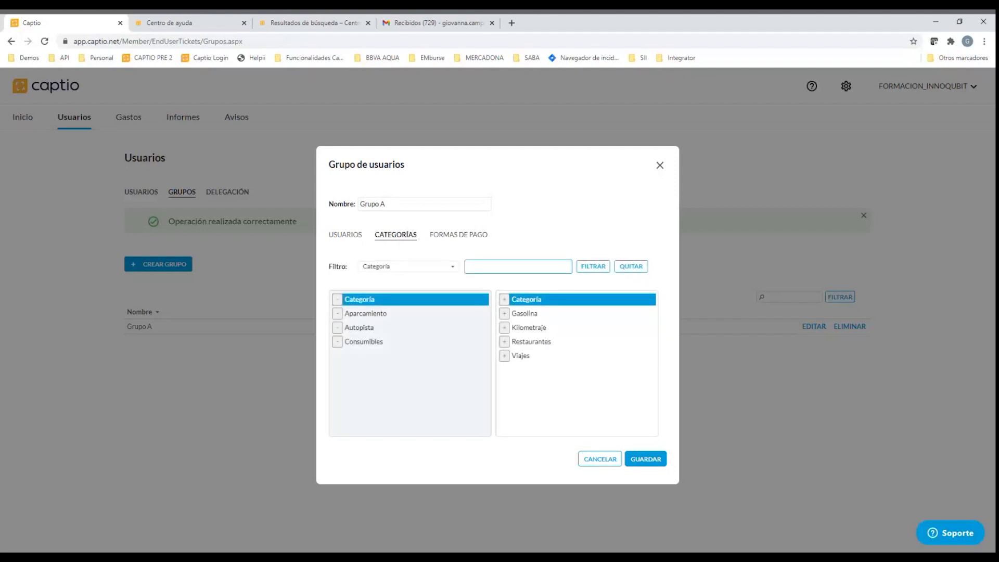
Try assigning every category to Grupo A and removing Consumibles and Gasolina, and close the group without saving
{"action": "left_click", "coordinate": [505, 300]}
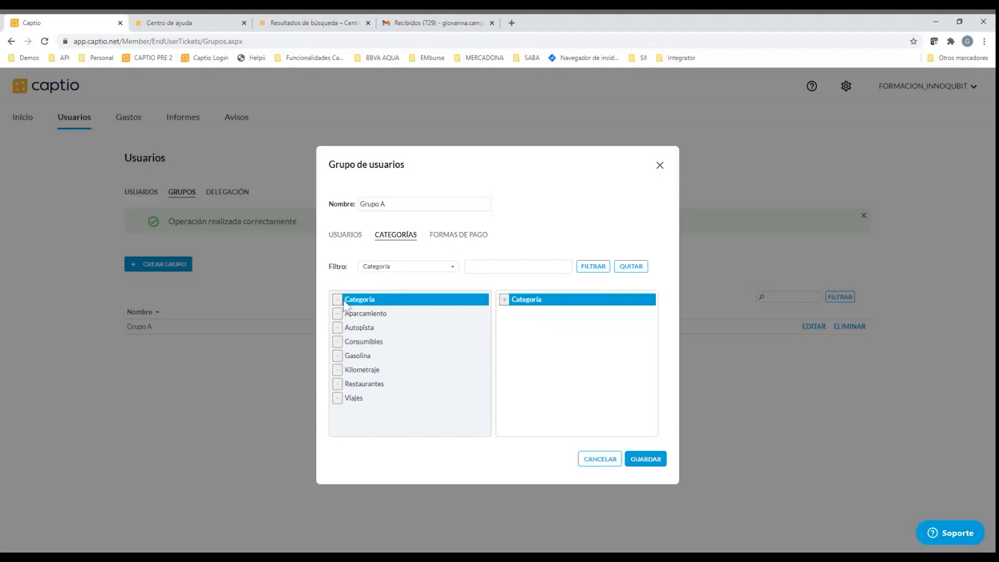
{"action": "left_click", "coordinate": [337, 342]}
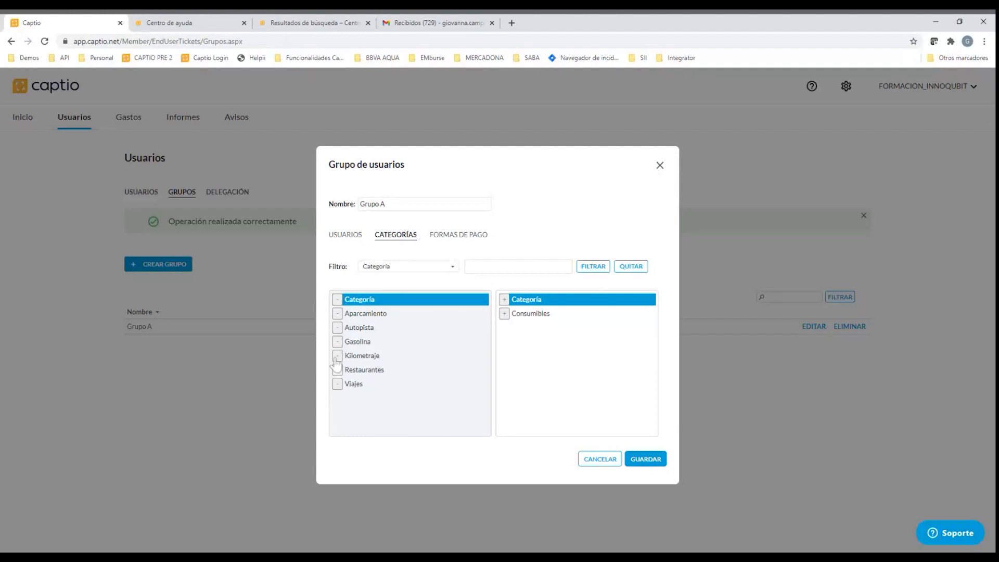
{"action": "left_click", "coordinate": [337, 343]}
{"action": "left_click", "coordinate": [660, 166]}
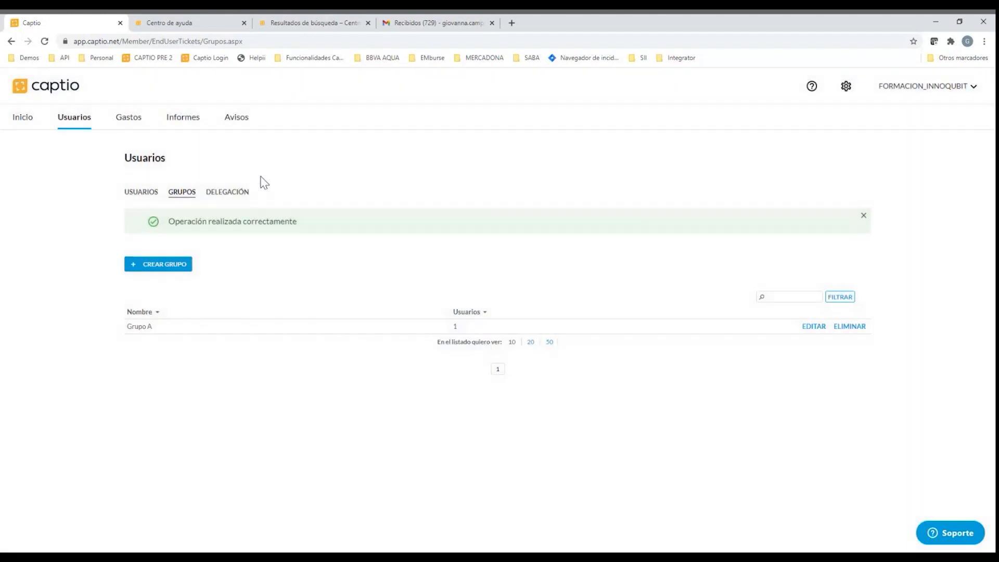
Start a new account delegation and choose TEST 1 as the delegated user
{"action": "left_click", "coordinate": [229, 194]}
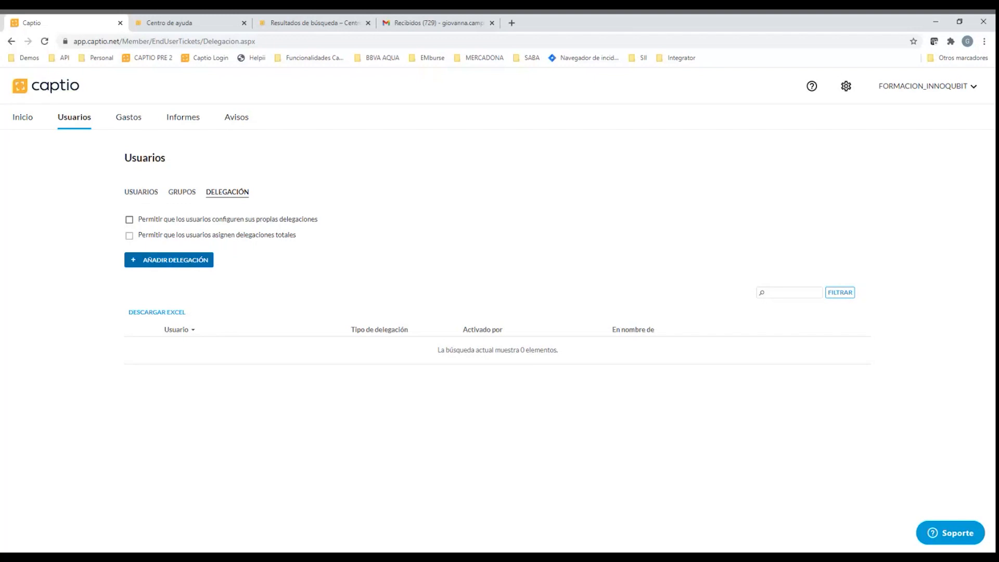
{"action": "left_click", "coordinate": [172, 263]}
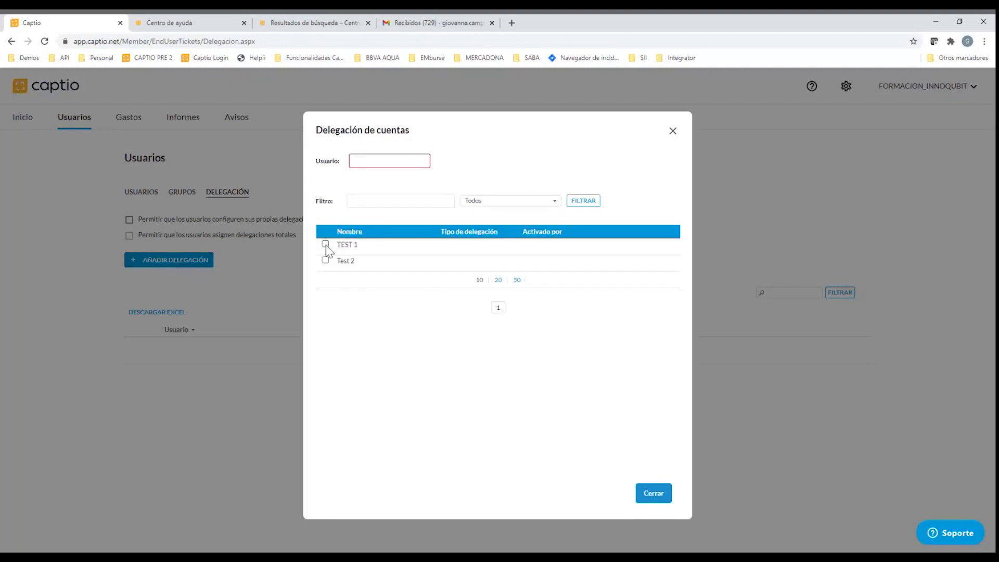
{"action": "type", "text": "TEST"}
{"action": "left_click", "coordinate": [369, 175]}
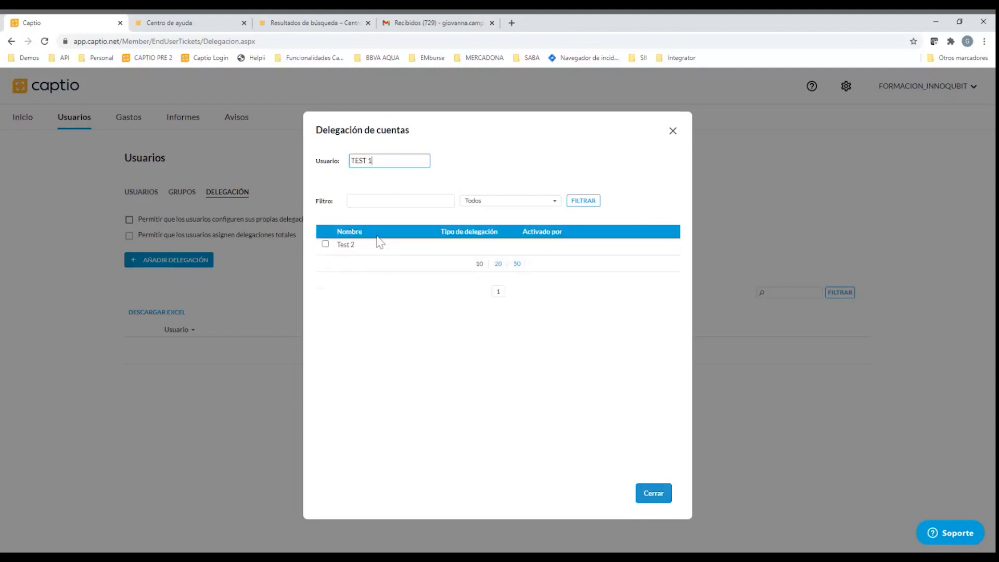
Give TEST 1 a partial delegation on behalf of Test 2 and expand TEST 1's entry in the delegation list
{"action": "left_click", "coordinate": [325, 244]}
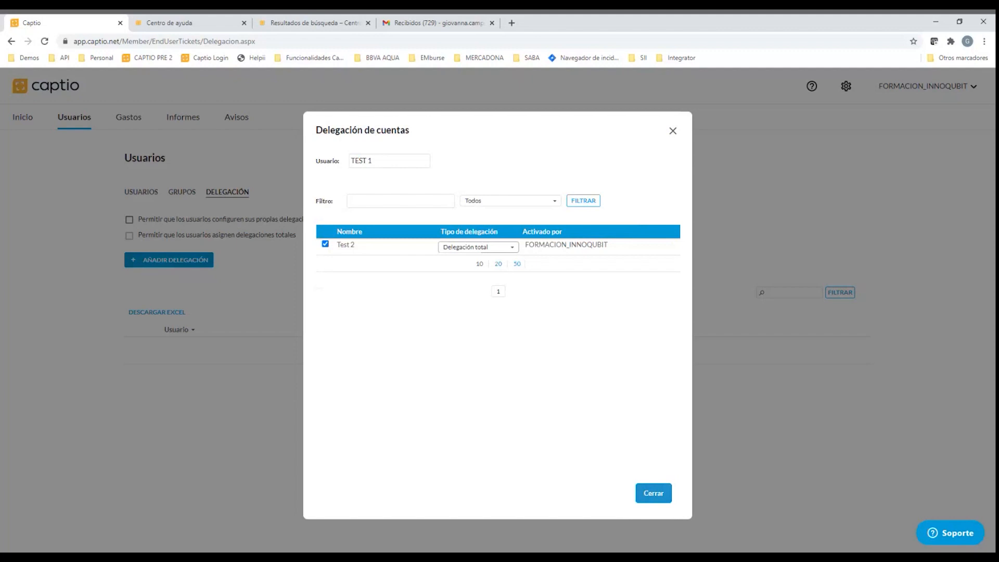
{"action": "left_click", "coordinate": [468, 266]}
{"action": "left_click", "coordinate": [655, 496]}
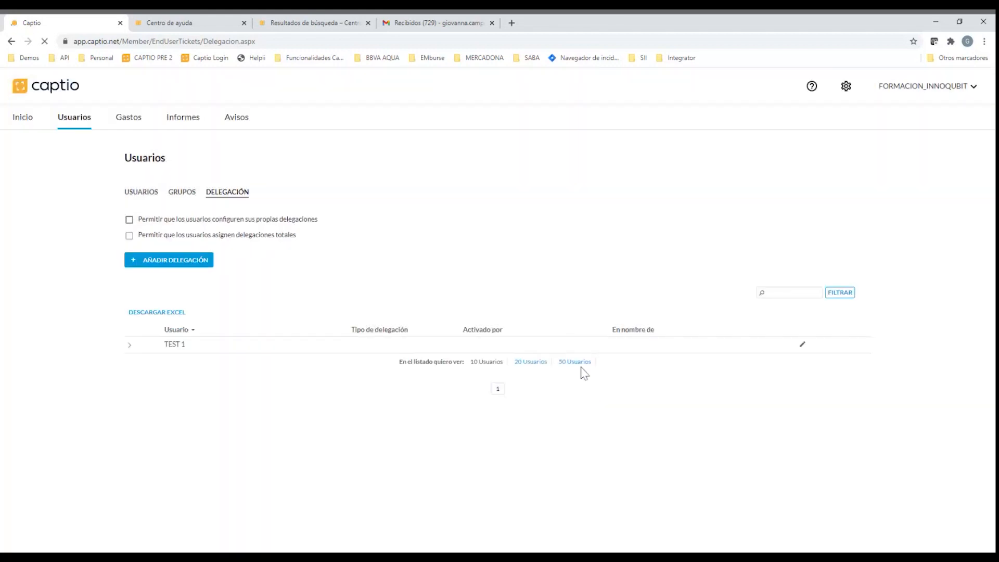
{"action": "left_click", "coordinate": [129, 344]}
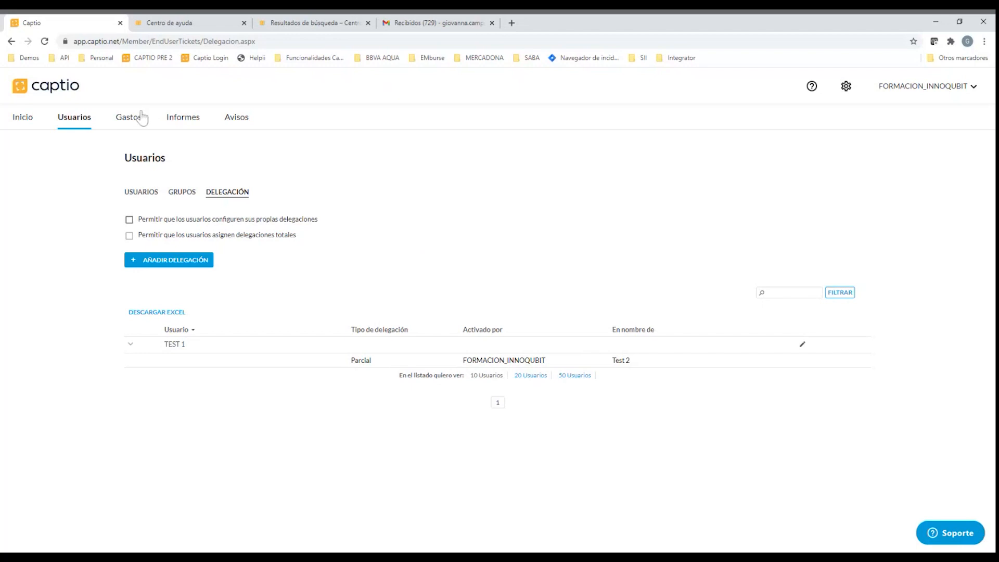
Start a new workflow in the configuration and add a first stage named En revisión with TEST 1 as reviewer
{"action": "left_click", "coordinate": [848, 91]}
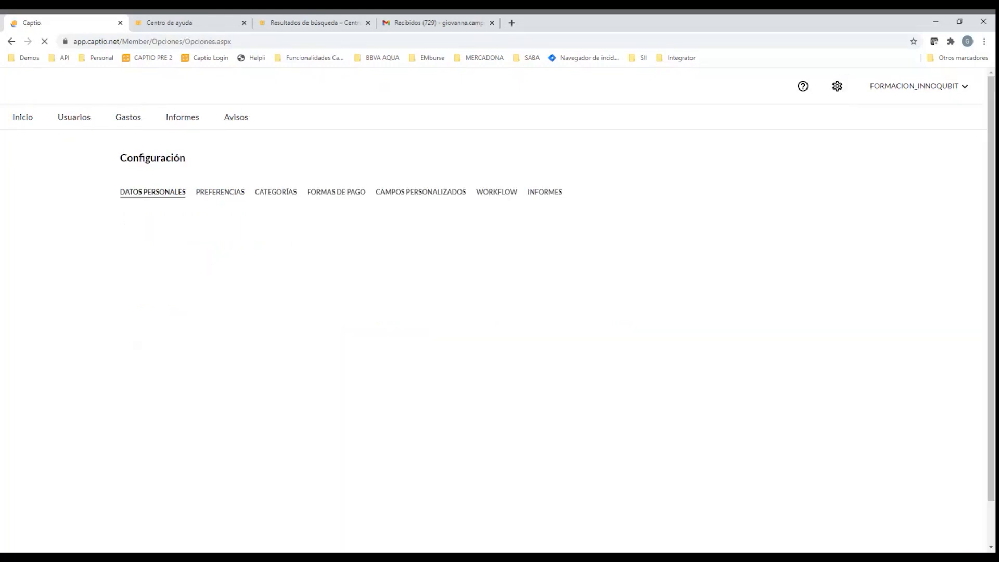
{"action": "left_click", "coordinate": [484, 200]}
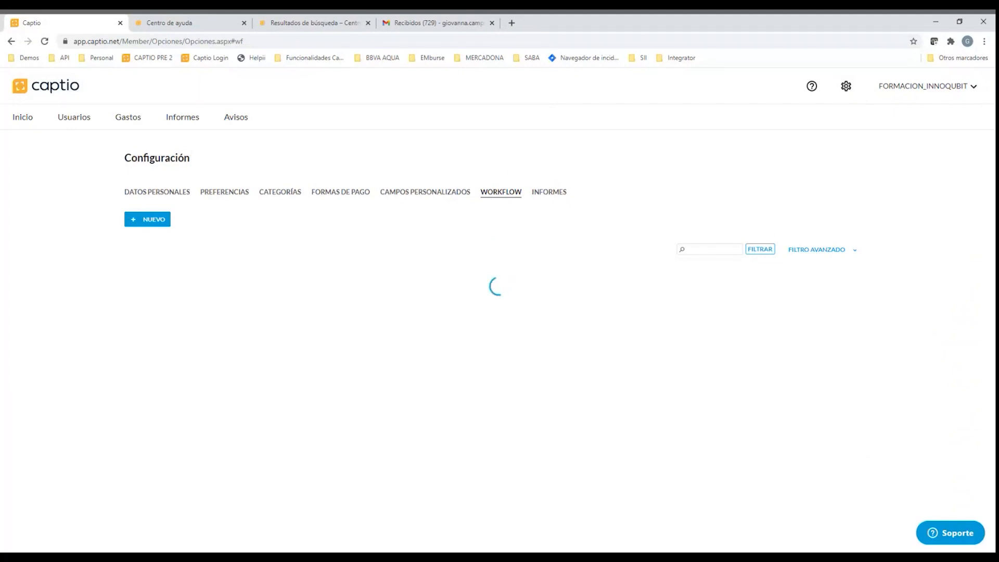
{"action": "left_click", "coordinate": [155, 227]}
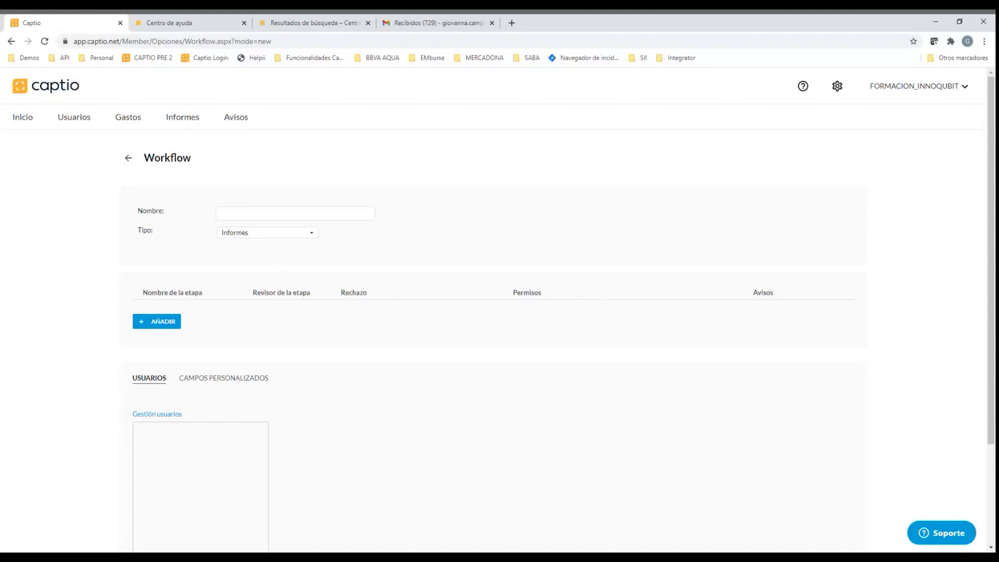
{"action": "left_click", "coordinate": [159, 323]}
{"action": "left_click", "coordinate": [185, 309]}
{"action": "type", "text": "En revisión"}
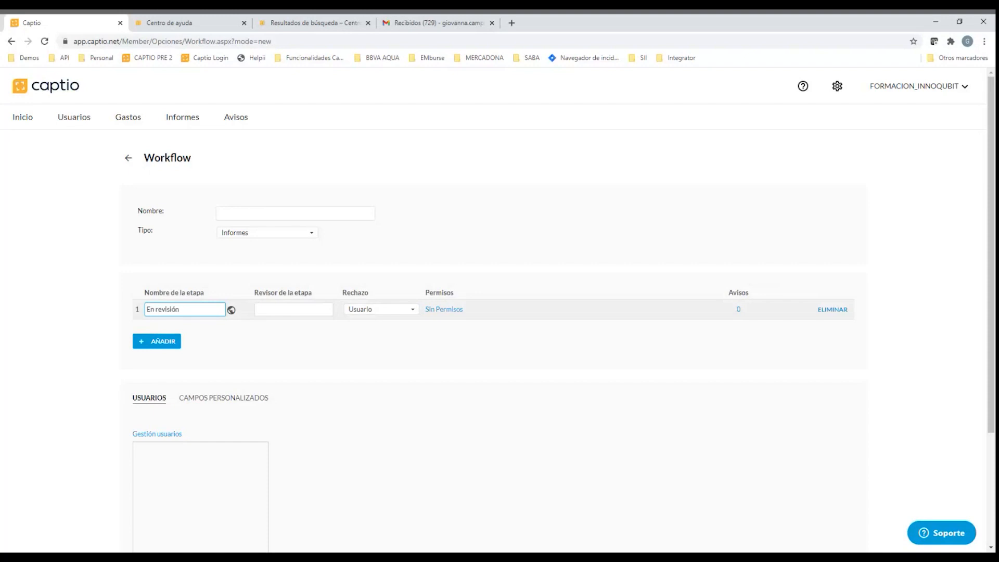
{"action": "key", "text": "Tab"}
{"action": "type", "text": "test"}
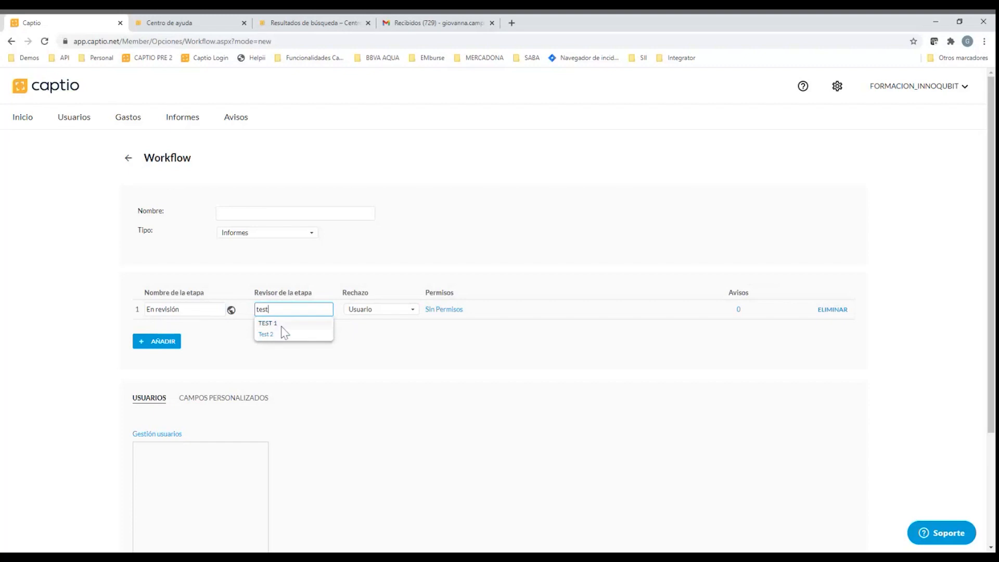
{"action": "left_click", "coordinate": [282, 325]}
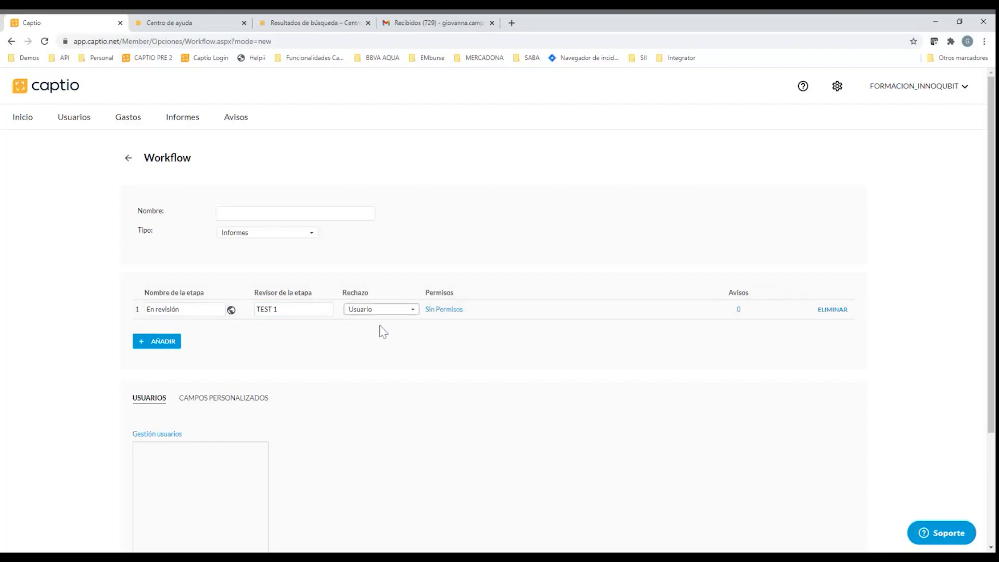
Give the En revisión stage a minimum amount of 500 and the Avisos, Quitar gasto, Editar gasto, Email and Omitir paso permissions, and save them
{"action": "left_click", "coordinate": [440, 312]}
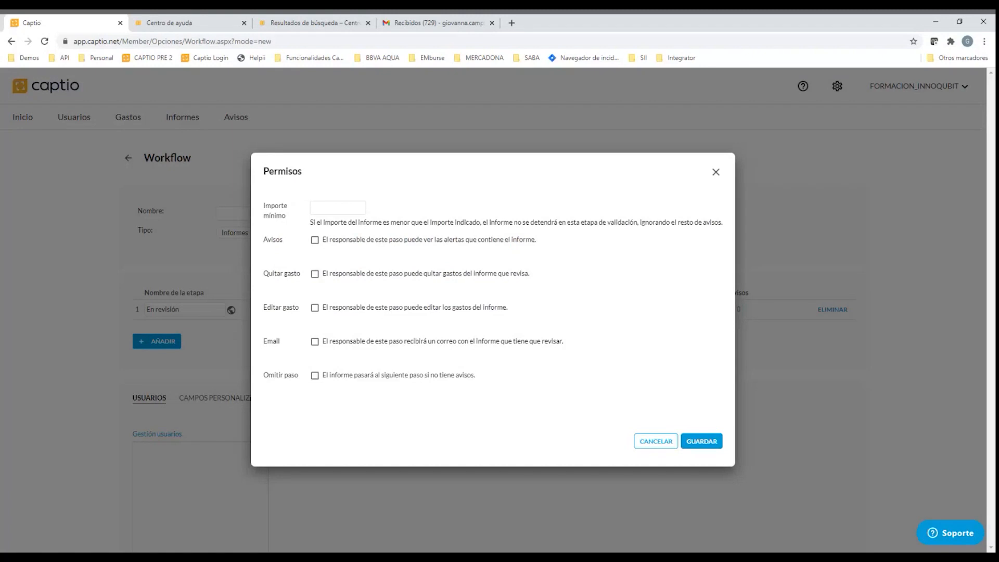
{"action": "left_click", "coordinate": [338, 208]}
{"action": "type", "text": "500"}
{"action": "left_click", "coordinate": [315, 241]}
{"action": "left_click", "coordinate": [316, 280]}
{"action": "left_click", "coordinate": [314, 274]}
{"action": "left_click", "coordinate": [315, 308]}
{"action": "left_click", "coordinate": [315, 342]}
{"action": "left_click", "coordinate": [314, 376]}
{"action": "left_click", "coordinate": [315, 274]}
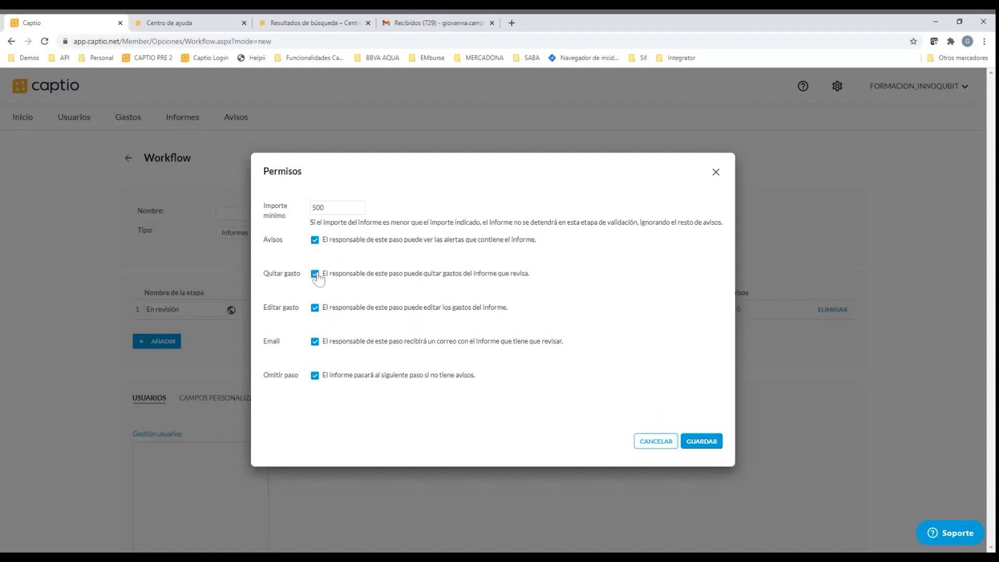
{"action": "left_click", "coordinate": [713, 441]}
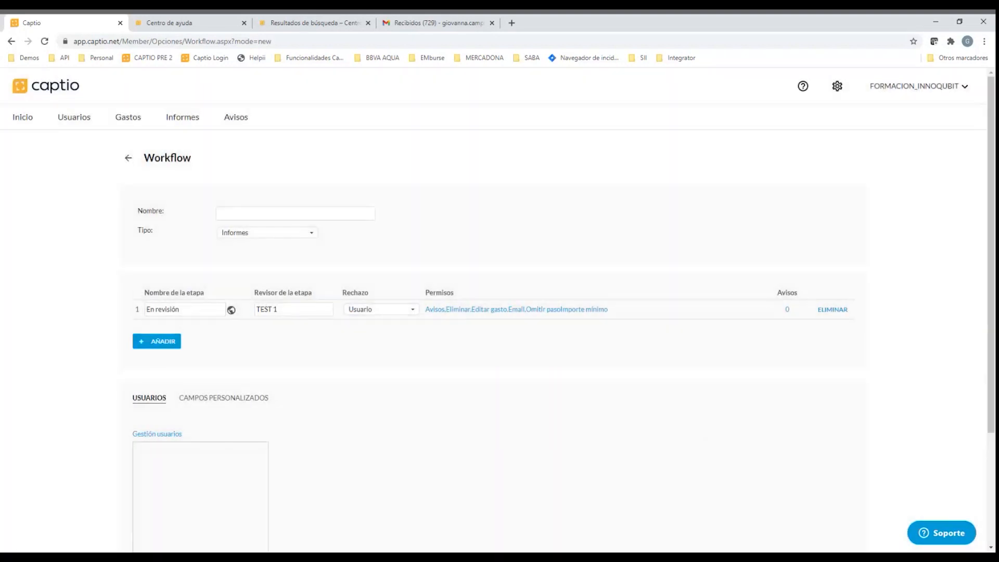
Add a second workflow stage named Finanzas with Test 2 as its reviewer
{"action": "left_click", "coordinate": [164, 342]}
{"action": "type", "text": "Finanzas"}
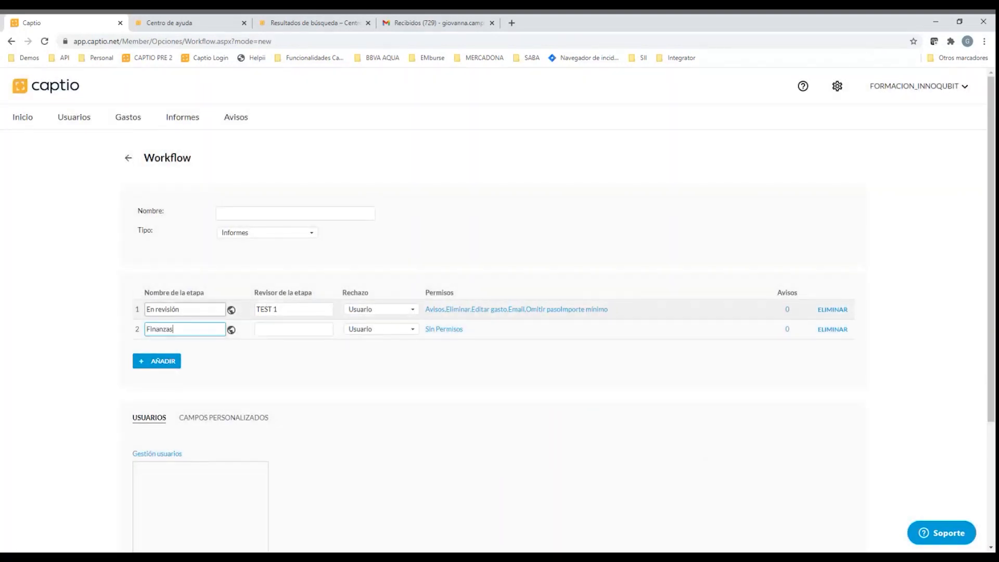
{"action": "left_click_drag", "start_coordinate": [181, 309], "coordinate": [147, 309]}
{"action": "double_click", "coordinate": [160, 329]}
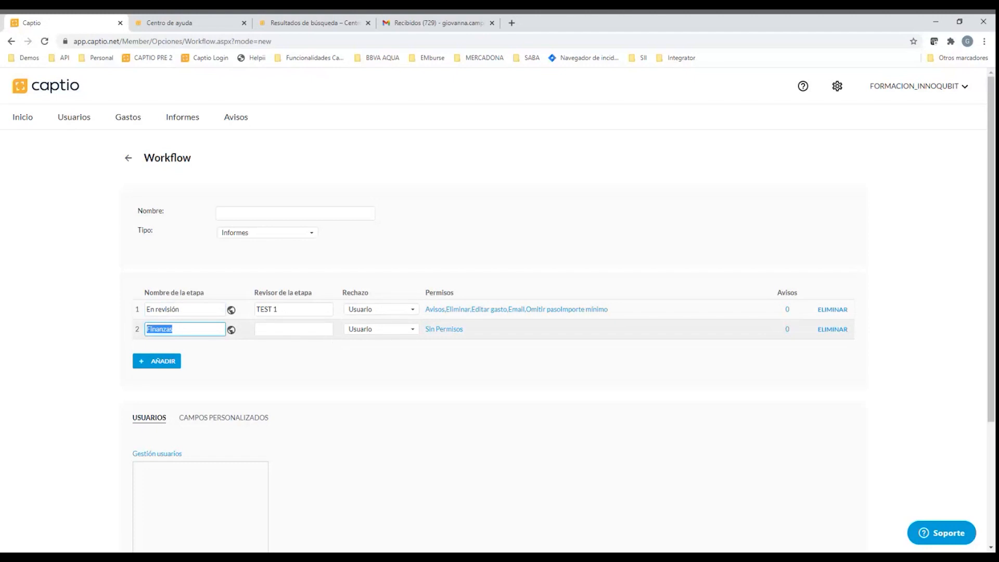
{"action": "left_click", "coordinate": [281, 329]}
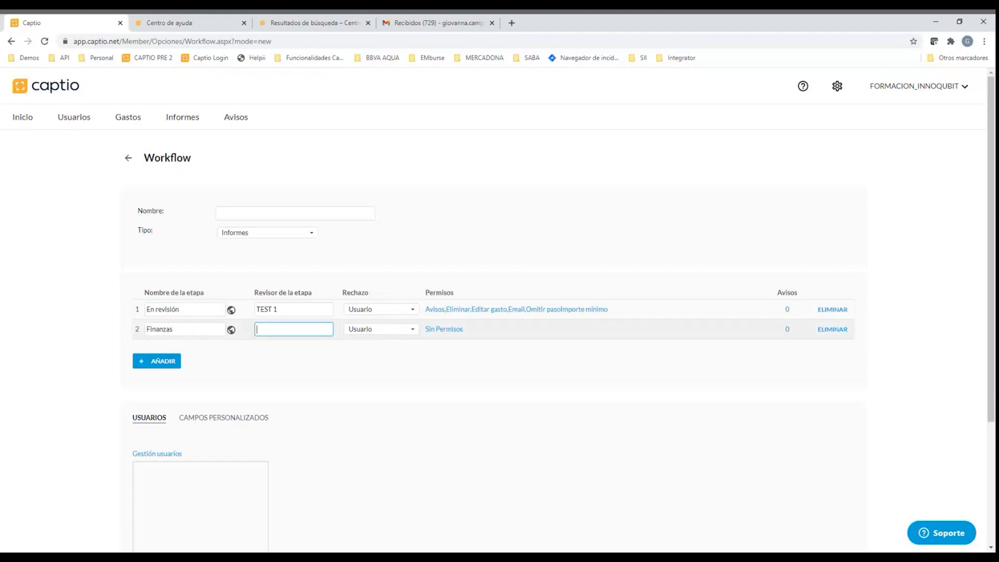
{"action": "type", "text": "Tes"}
{"action": "left_click", "coordinate": [274, 354]}
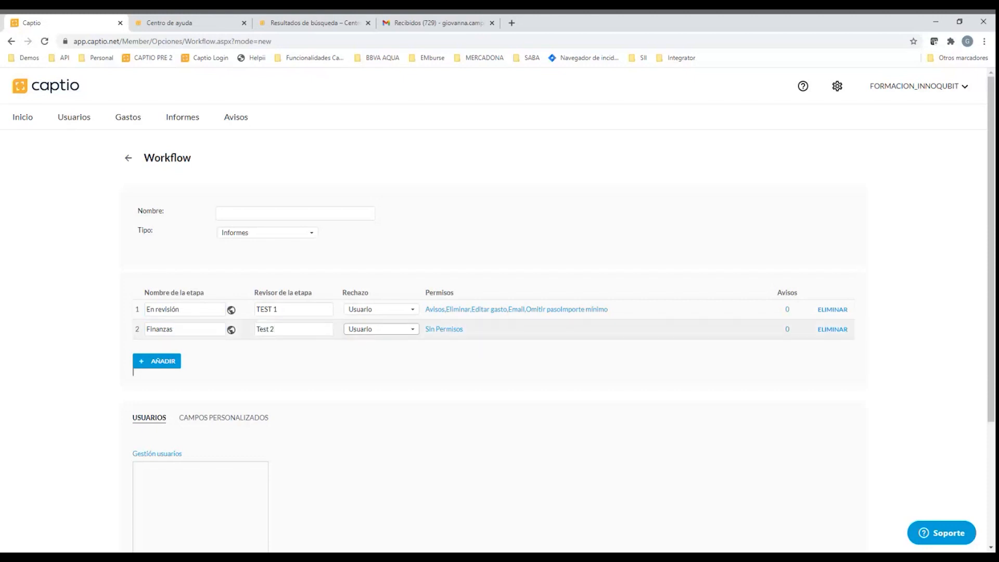
Try En revisión as the Finanzas stage's rejection destination and return it to Usuario
{"action": "left_click", "coordinate": [398, 366]}
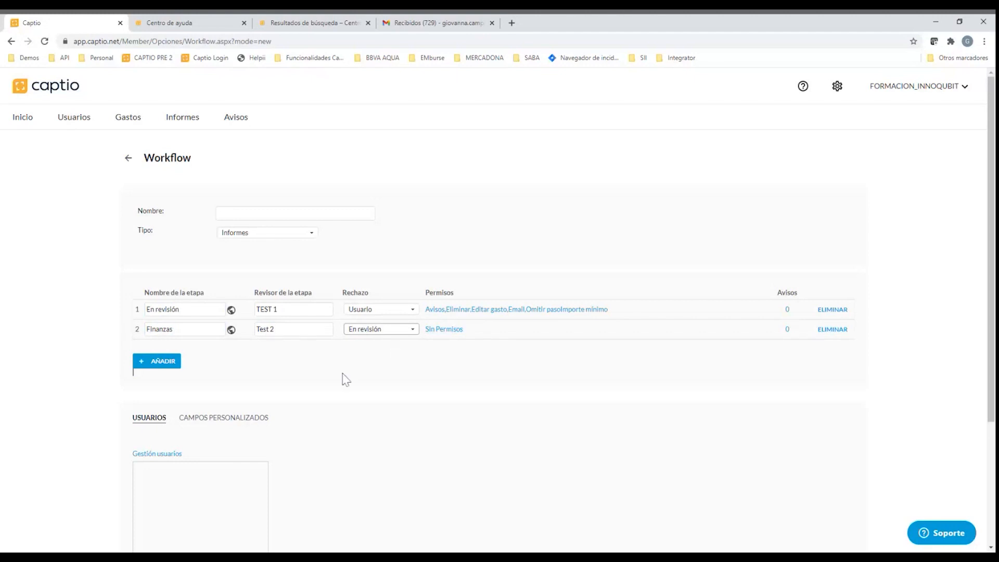
{"action": "left_click", "coordinate": [381, 335]}
{"action": "left_click", "coordinate": [363, 376]}
View the alerts available for the En revisión stage and close them without changes
{"action": "scroll", "coordinate": [367, 400], "scroll_direction": "down", "scroll_amount": 1}
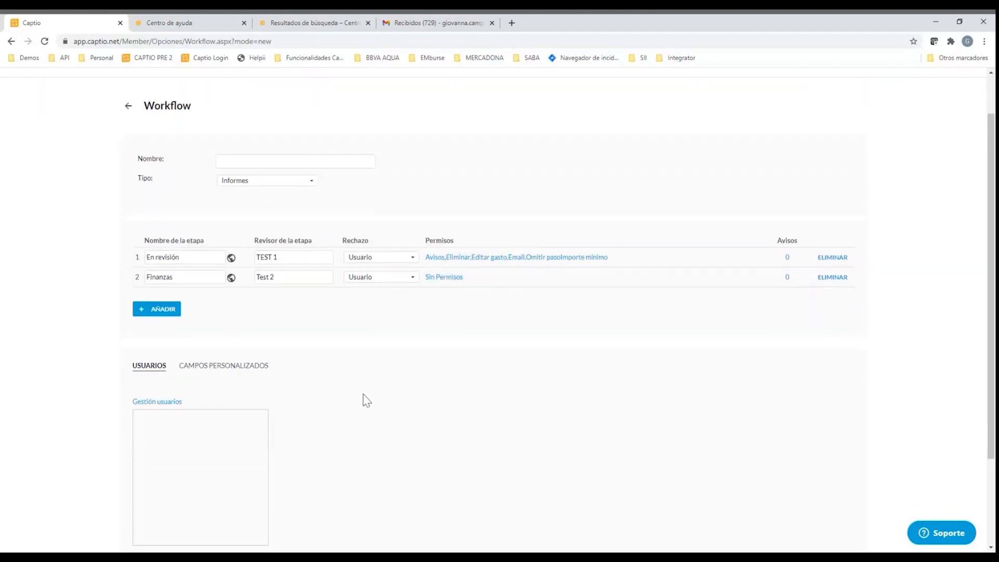
{"action": "left_click", "coordinate": [788, 260]}
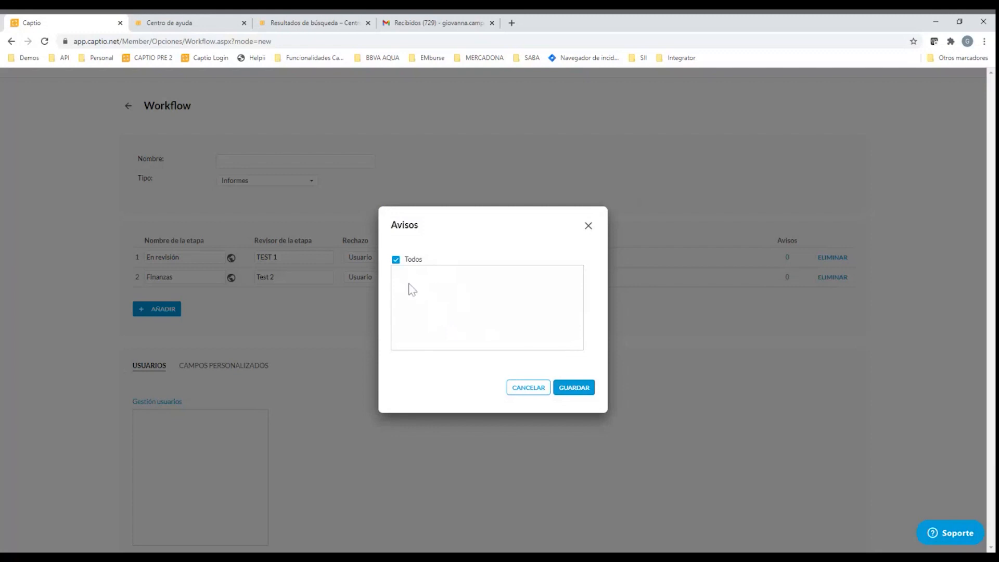
{"action": "left_click", "coordinate": [589, 225]}
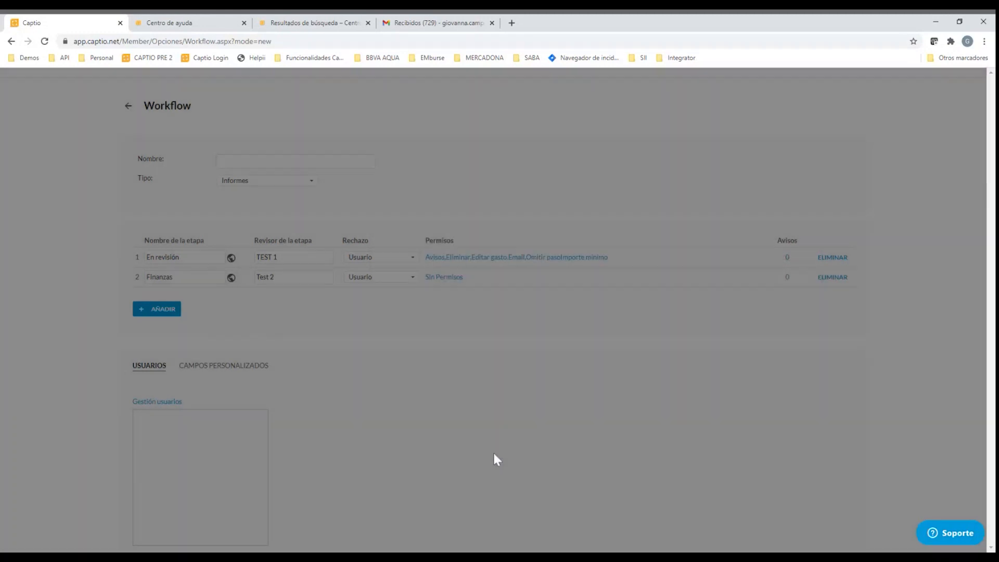
Open the workflow's user assignment, accept the confirmation, filter the users by "test 1" and close it without assigning anyone
{"action": "left_click", "coordinate": [168, 401]}
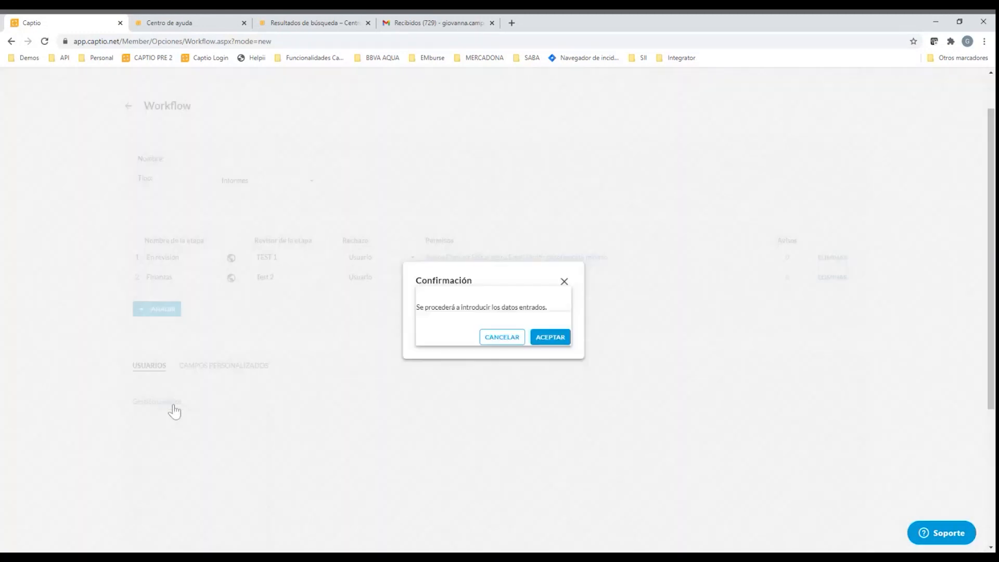
{"action": "left_click", "coordinate": [534, 346]}
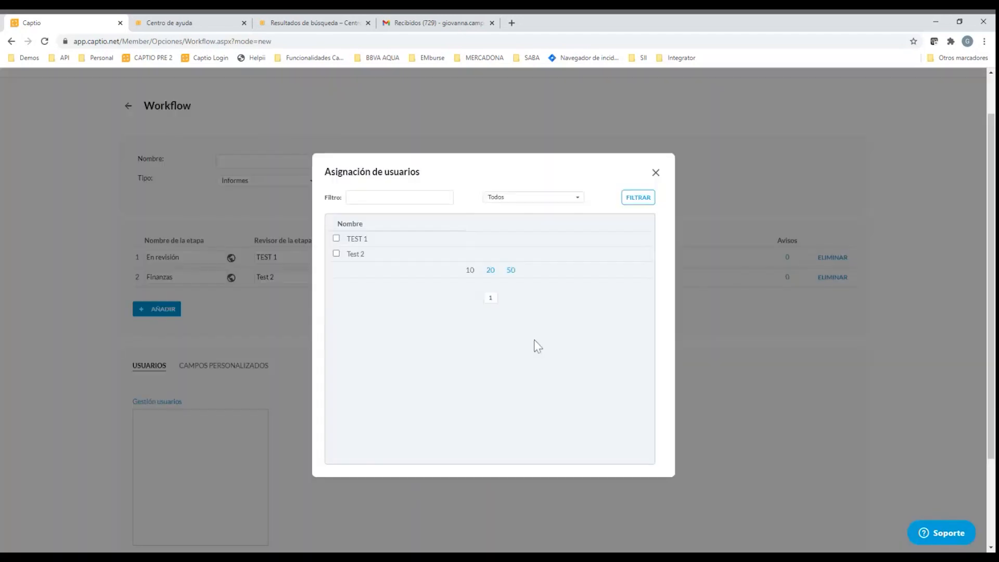
{"action": "left_click", "coordinate": [336, 239]}
{"action": "left_click", "coordinate": [336, 253]}
{"action": "type", "text": "te"}
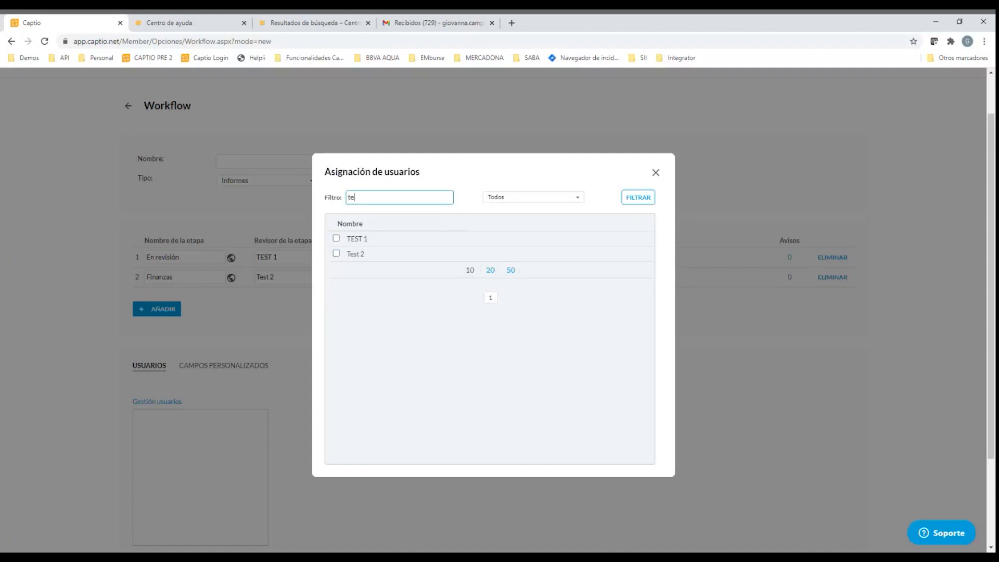
{"action": "type", "text": "st 1"}
{"action": "left_click", "coordinate": [635, 199]}
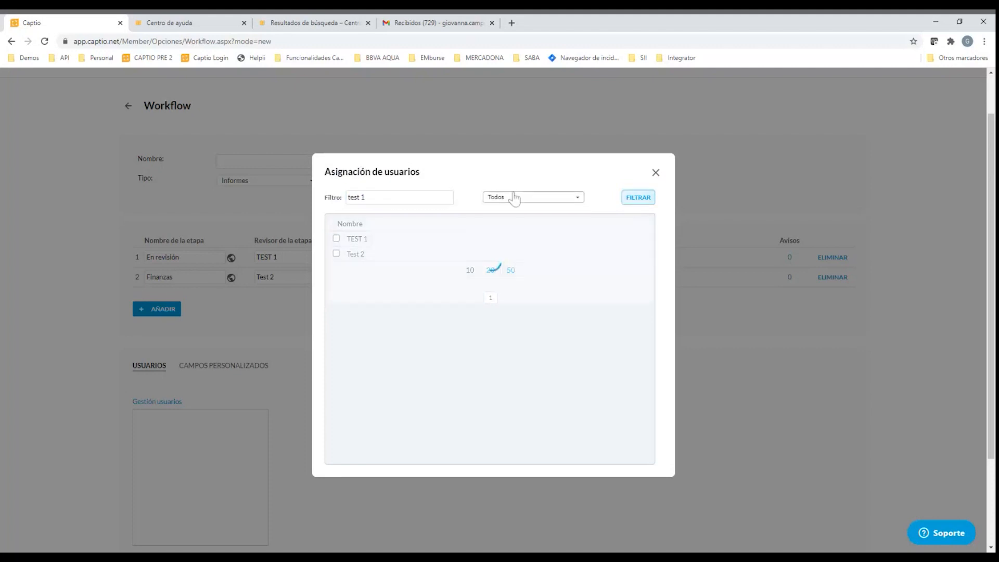
{"action": "left_click", "coordinate": [656, 173]}
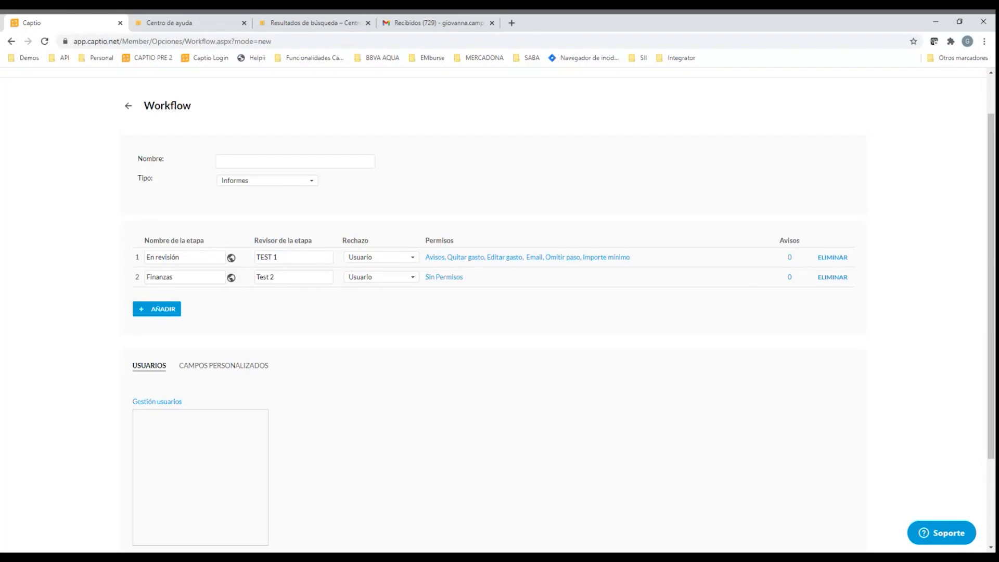
Name the workflow Proyecto1, keep its type as Informes and save it
{"action": "left_click", "coordinate": [296, 161]}
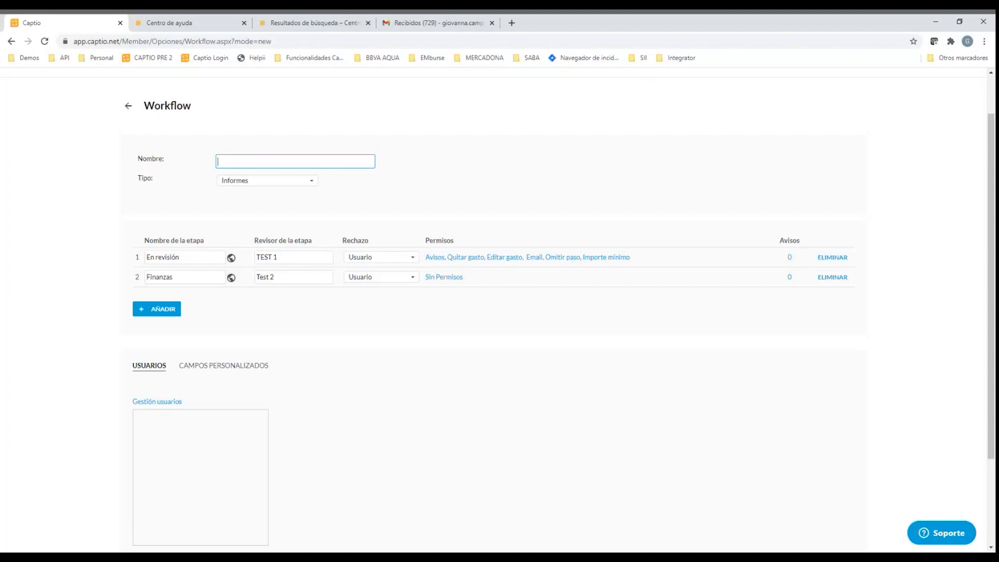
{"action": "type", "text": "Proyecto1"}
{"action": "left_click", "coordinate": [274, 185]}
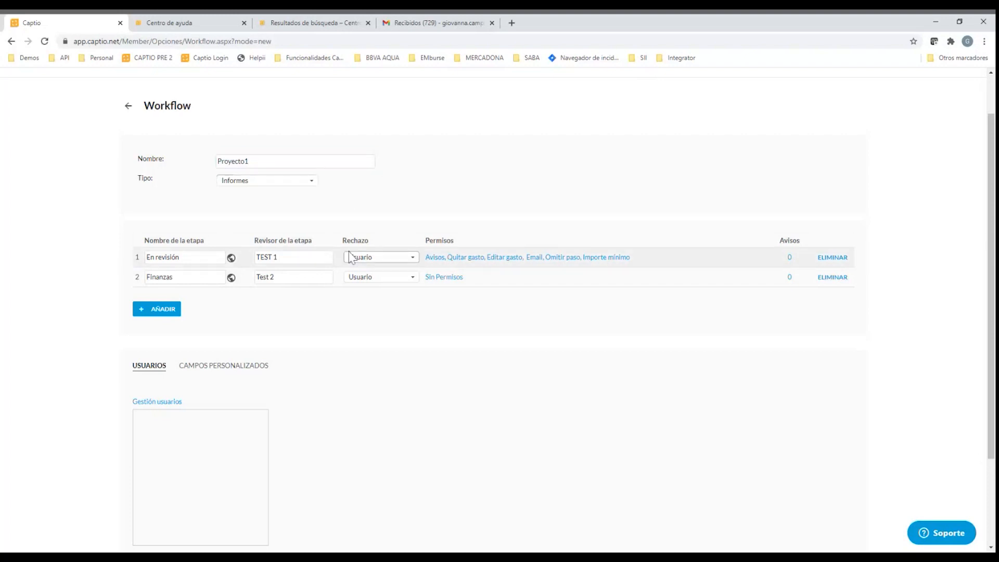
{"action": "scroll", "coordinate": [348, 244], "scroll_direction": "down", "scroll_amount": 1}
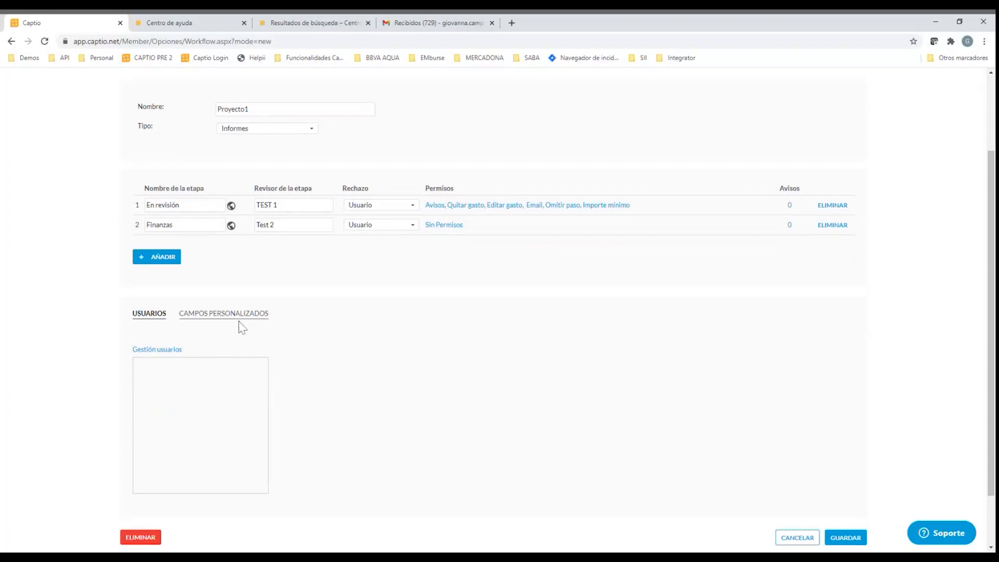
{"action": "scroll", "coordinate": [259, 356], "scroll_direction": "down", "scroll_amount": 1}
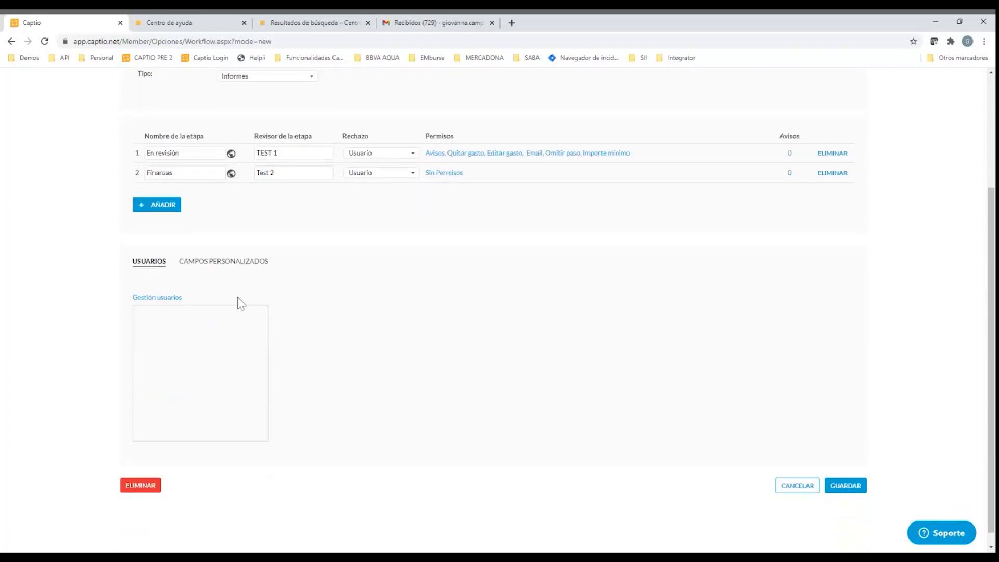
{"action": "scroll", "coordinate": [229, 274], "scroll_direction": "up", "scroll_amount": 2}
{"action": "scroll", "coordinate": [831, 440], "scroll_direction": "down", "scroll_amount": 2}
{"action": "left_click", "coordinate": [845, 485]}
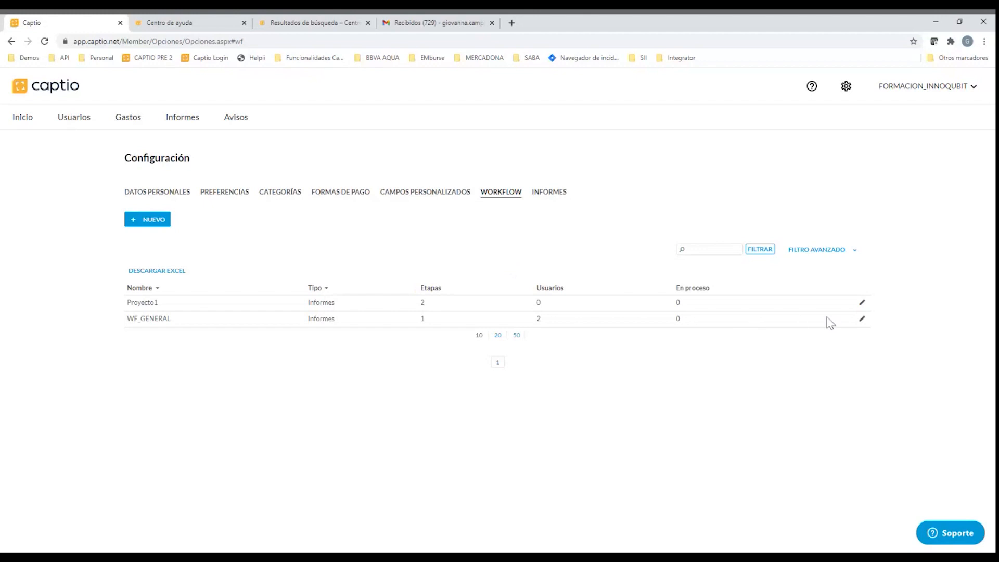
Reopen the Proyecto1 workflow, review the language translations of the En revisión stage name and close them unchanged
{"action": "left_click", "coordinate": [862, 303]}
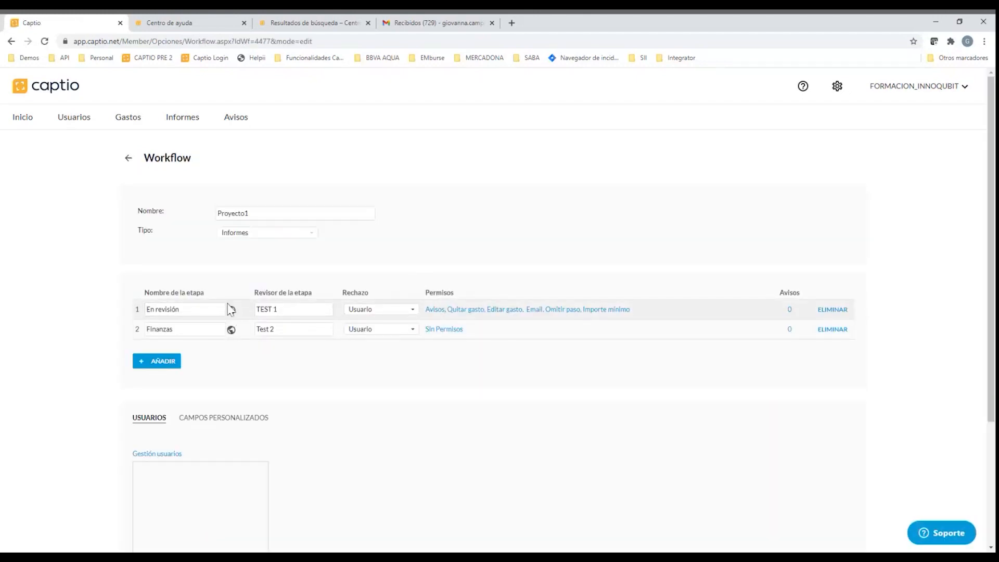
{"action": "left_click", "coordinate": [231, 310]}
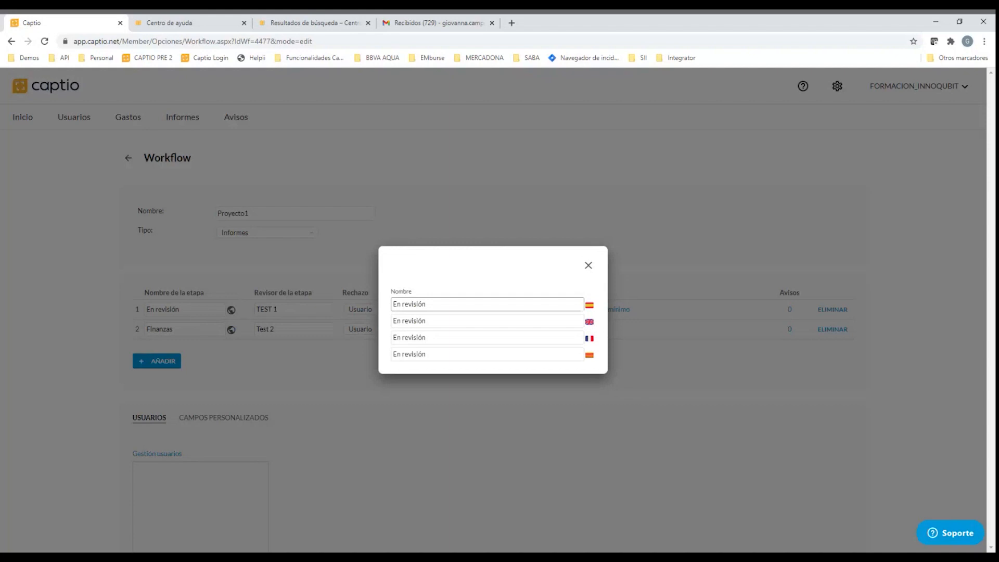
{"action": "double_click", "coordinate": [423, 321]}
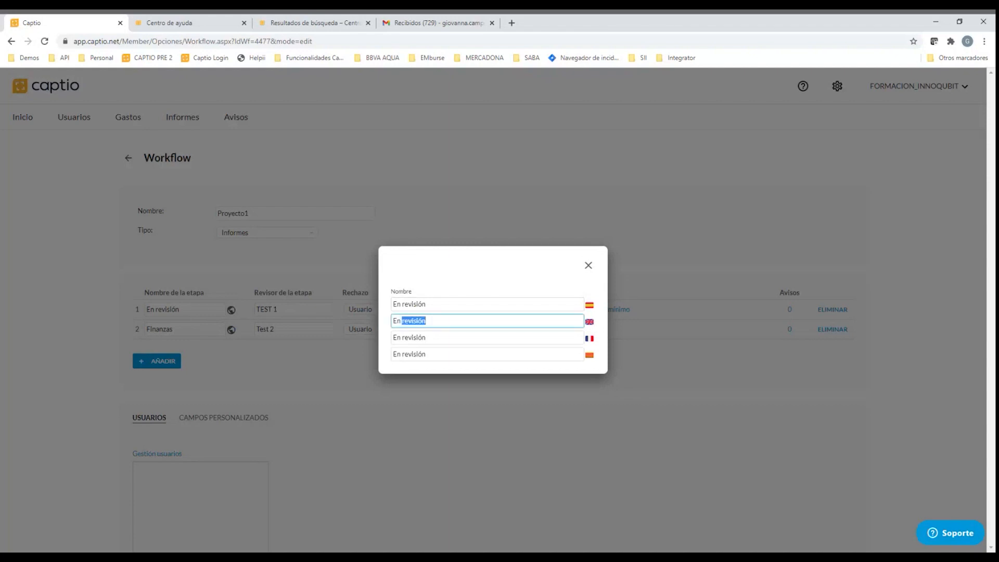
{"action": "triple_click", "coordinate": [423, 321]}
{"action": "left_click", "coordinate": [588, 267]}
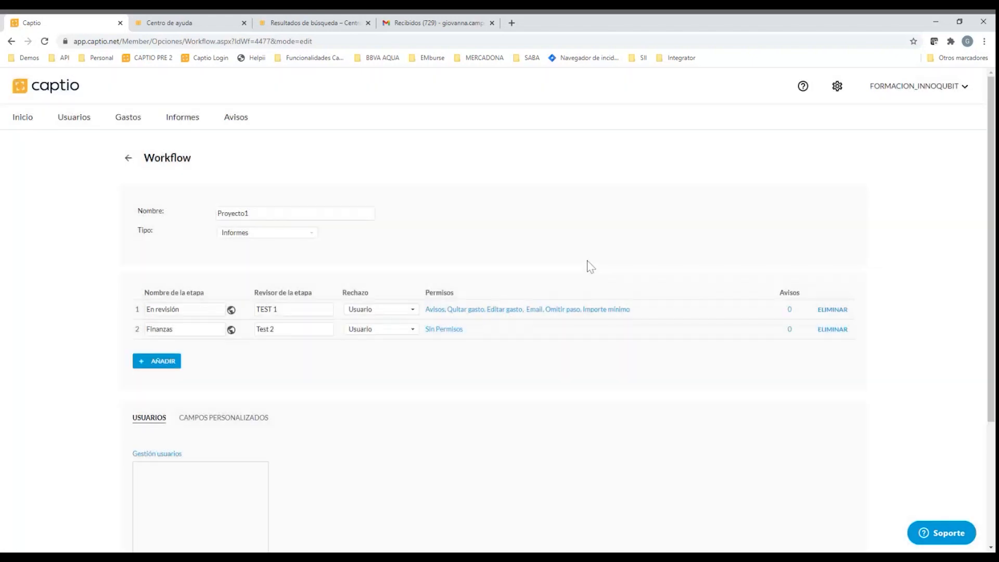
Start a new alert in Avisos and review the settings of several alert types, ending with Importe máximo fecha and its period options
{"action": "left_click", "coordinate": [237, 119]}
{"action": "left_click", "coordinate": [161, 199]}
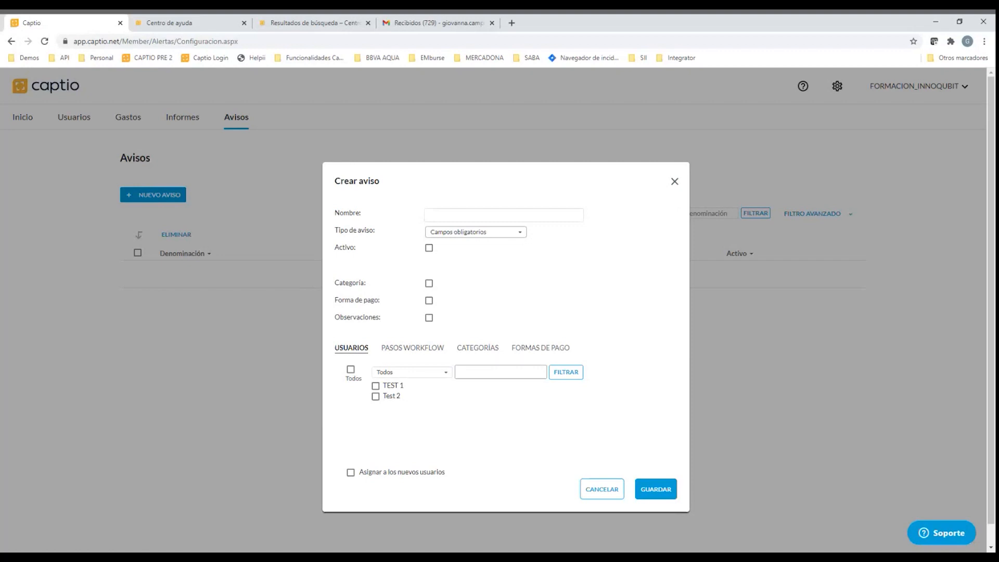
{"action": "left_click", "coordinate": [469, 269]}
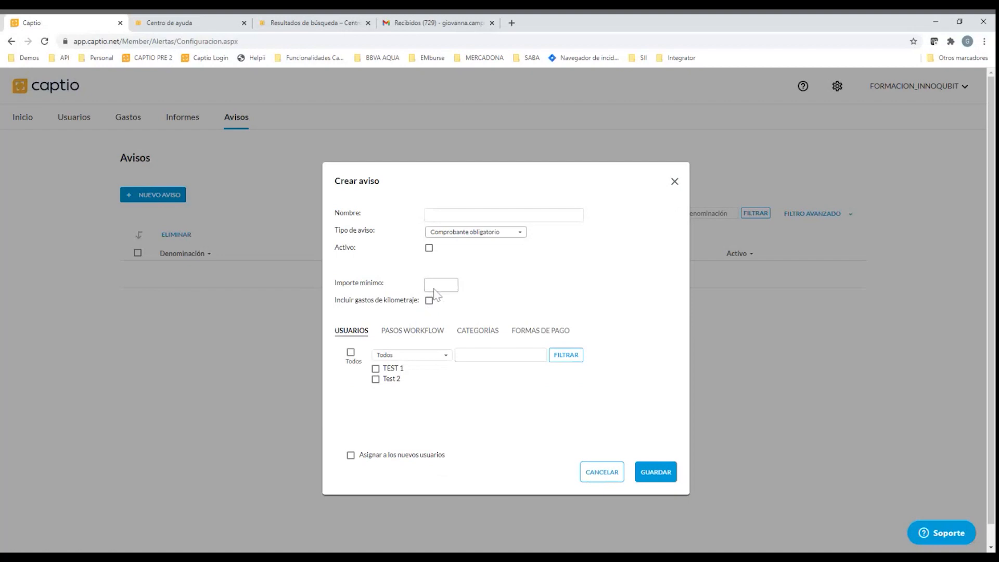
{"action": "left_click", "coordinate": [475, 247]}
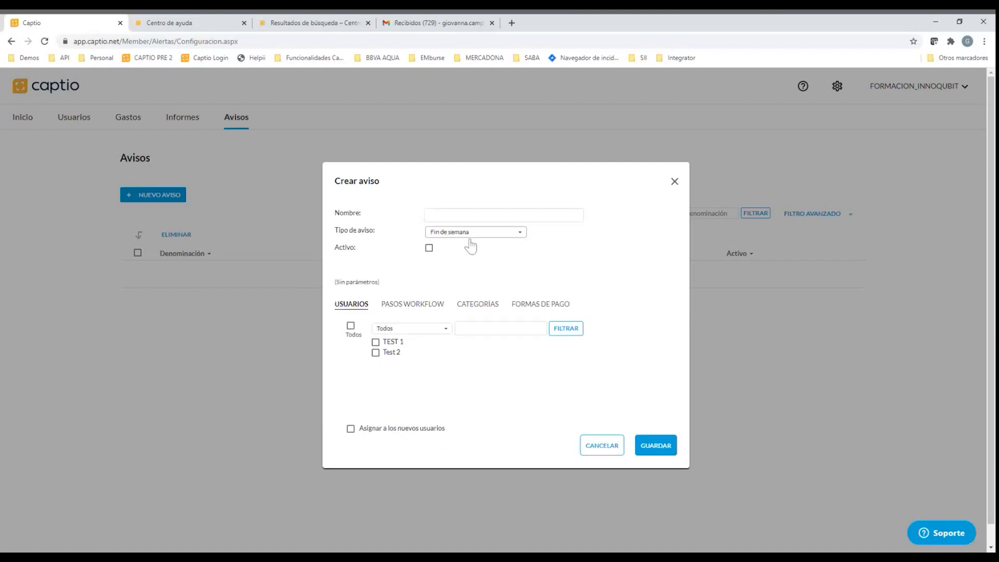
{"action": "left_click", "coordinate": [503, 246]}
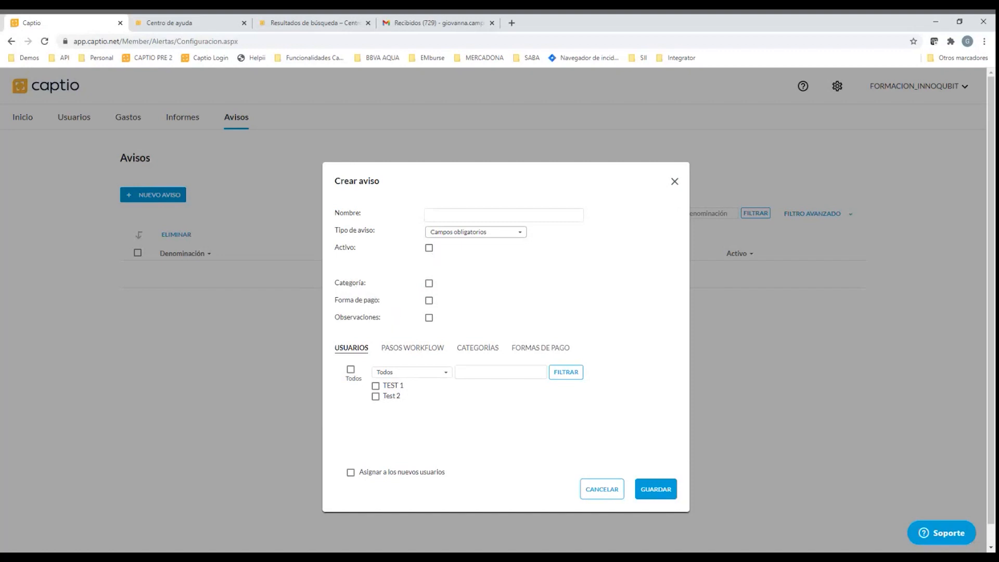
{"action": "left_click", "coordinate": [456, 249]}
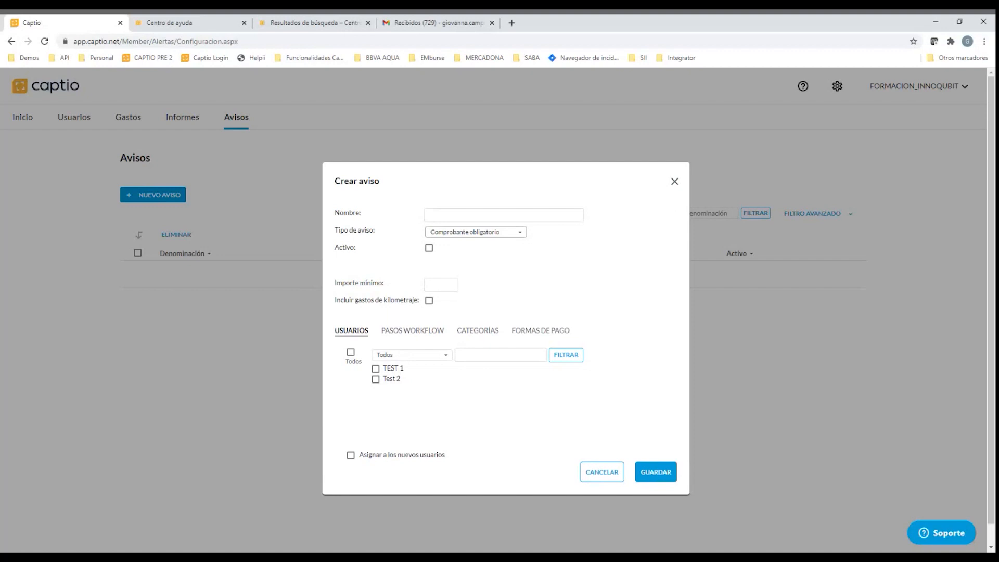
{"action": "key", "text": "Down"}
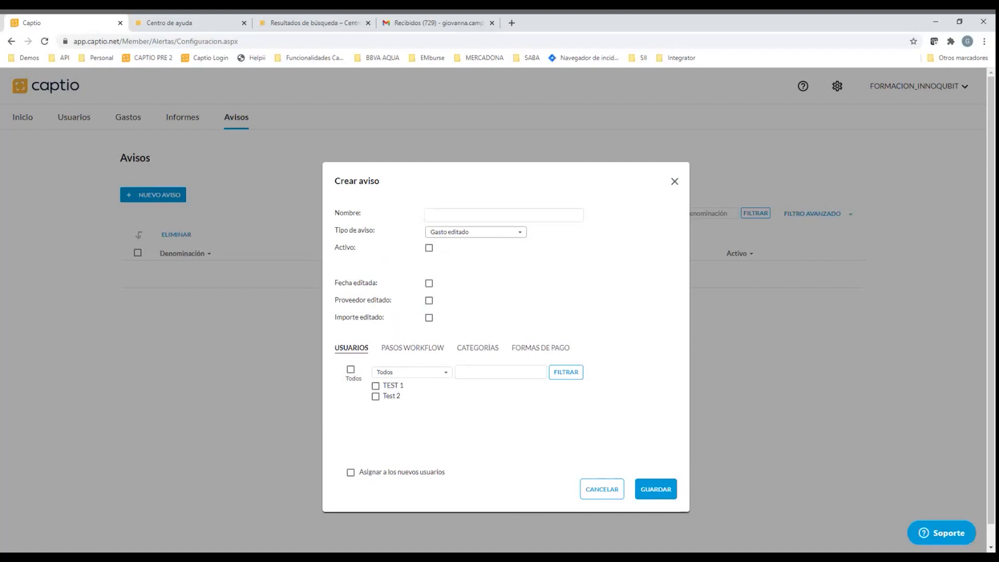
{"action": "key", "text": "Down"}
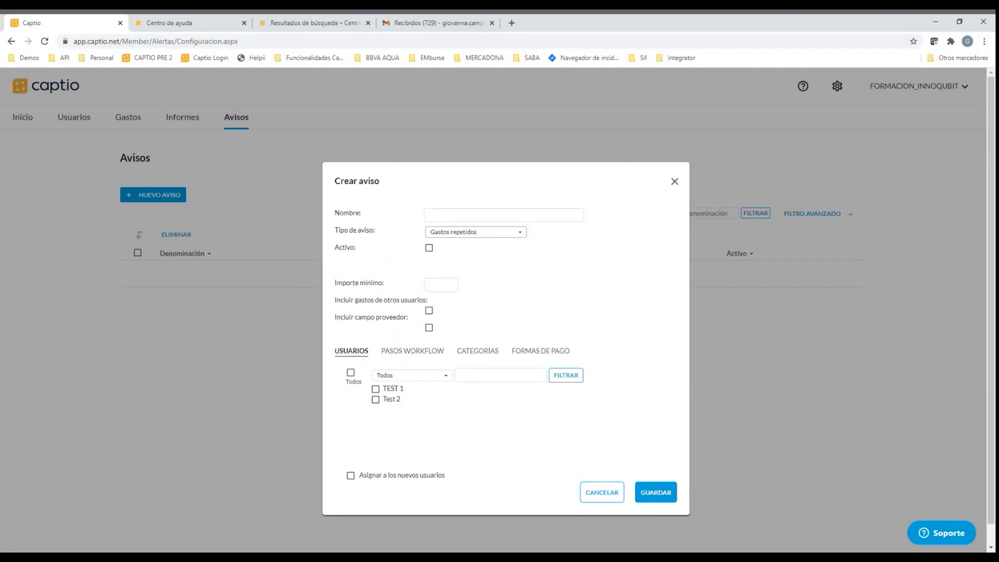
{"action": "left_click", "coordinate": [489, 262]}
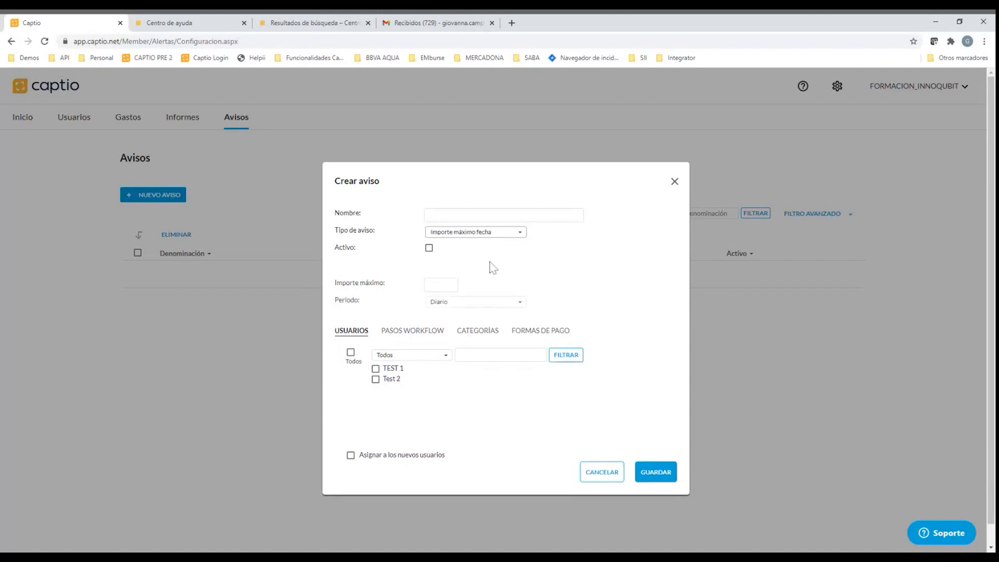
{"action": "left_click", "coordinate": [443, 304]}
Open the help centre article "4. Avisos o alertas", read through the basic alert types and return to the new alert
{"action": "left_click", "coordinate": [189, 24]}
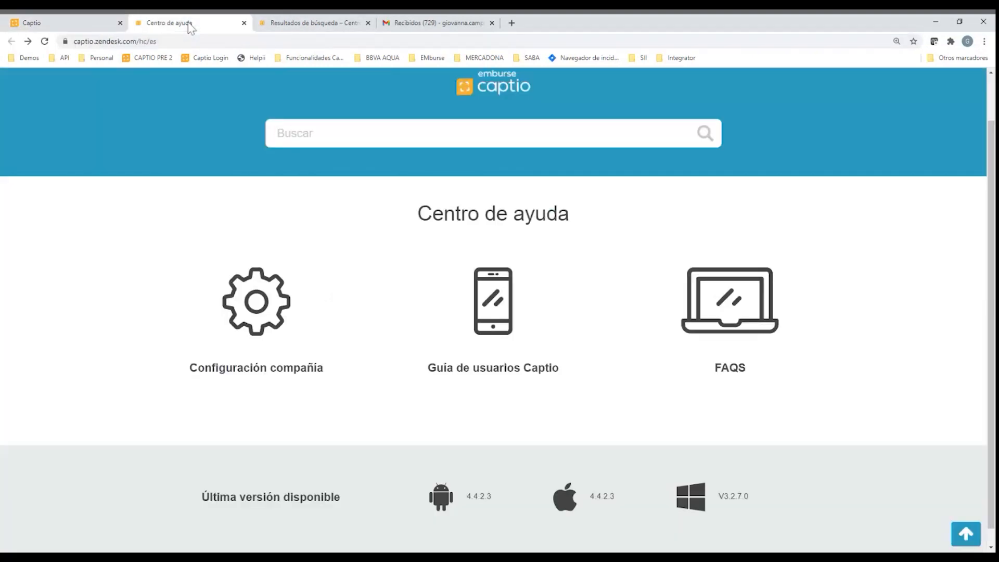
{"action": "left_click", "coordinate": [314, 25]}
{"action": "scroll", "coordinate": [71, 274], "scroll_direction": "down", "scroll_amount": 2}
{"action": "left_click", "coordinate": [43, 272]}
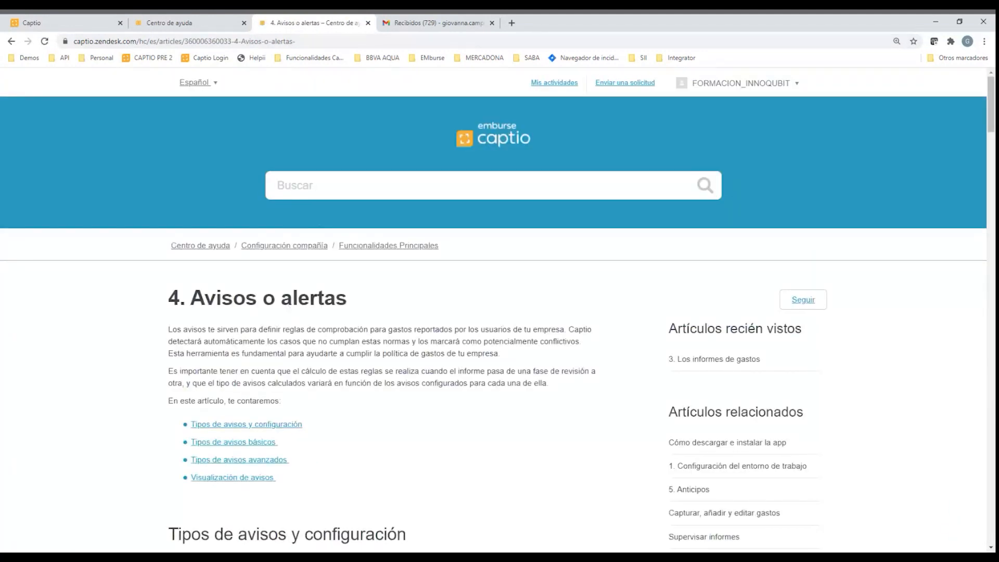
{"action": "scroll", "coordinate": [402, 216], "scroll_direction": "down", "scroll_amount": 2}
{"action": "scroll", "coordinate": [358, 179], "scroll_direction": "down", "scroll_amount": 8}
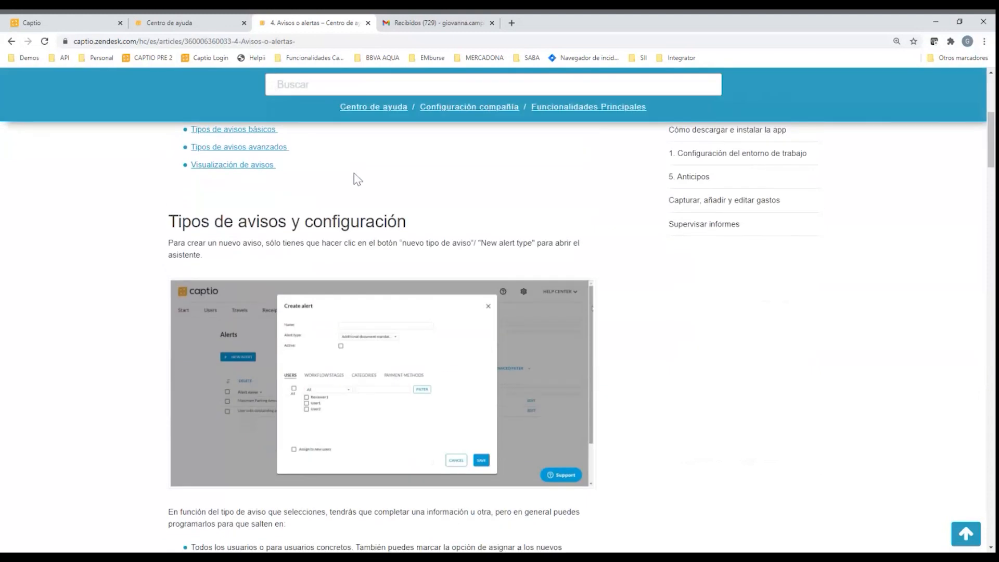
{"action": "scroll", "coordinate": [362, 179], "scroll_direction": "down", "scroll_amount": 6}
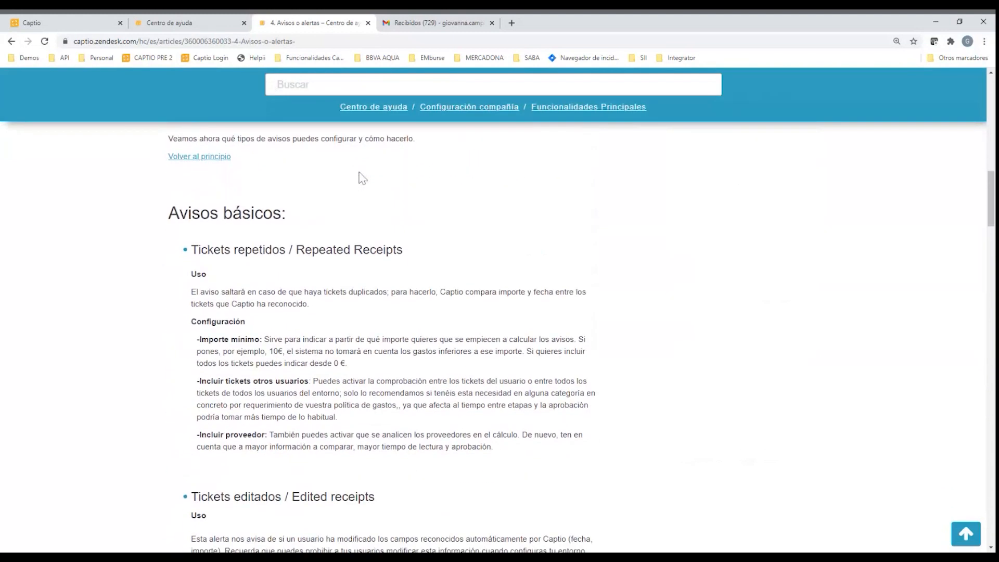
{"action": "scroll", "coordinate": [362, 179], "scroll_direction": "down", "scroll_amount": 1}
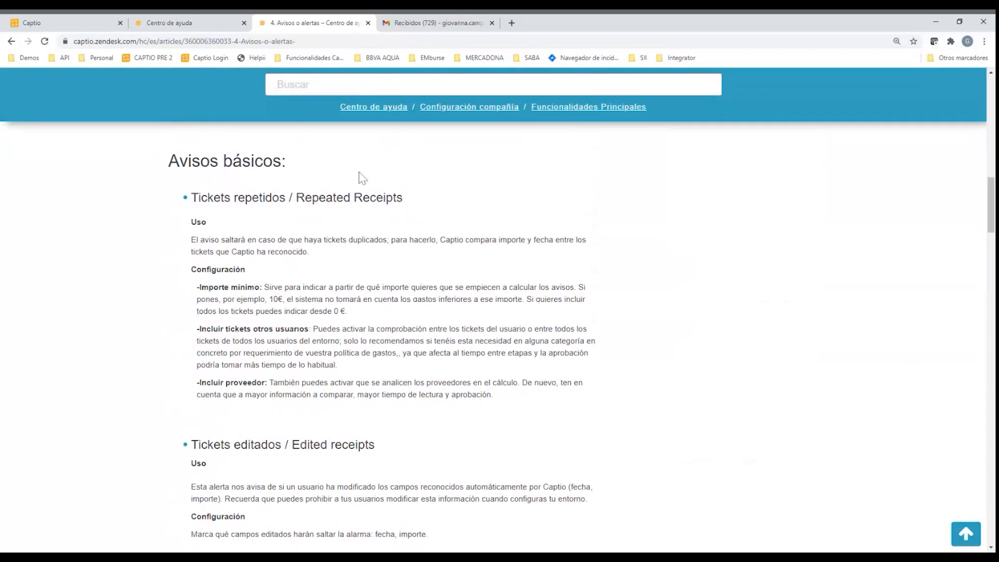
{"action": "scroll", "coordinate": [363, 179], "scroll_direction": "down", "scroll_amount": 3}
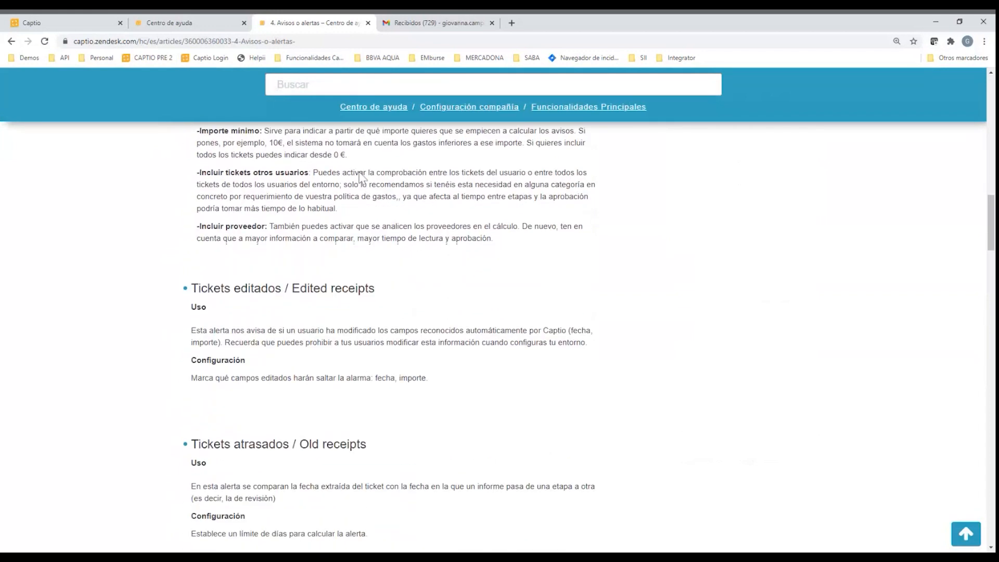
{"action": "left_click", "coordinate": [180, 19]}
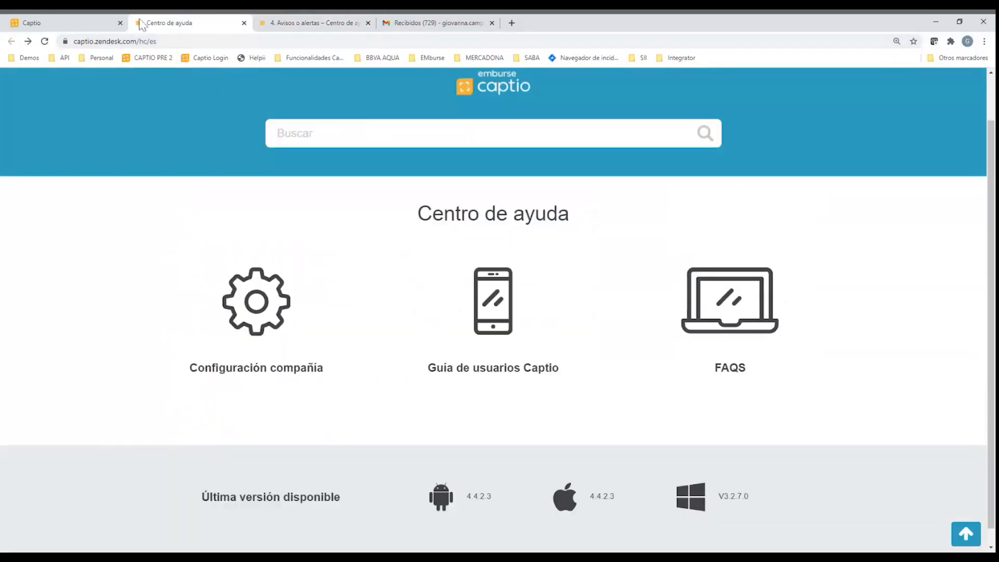
{"action": "left_click", "coordinate": [96, 27]}
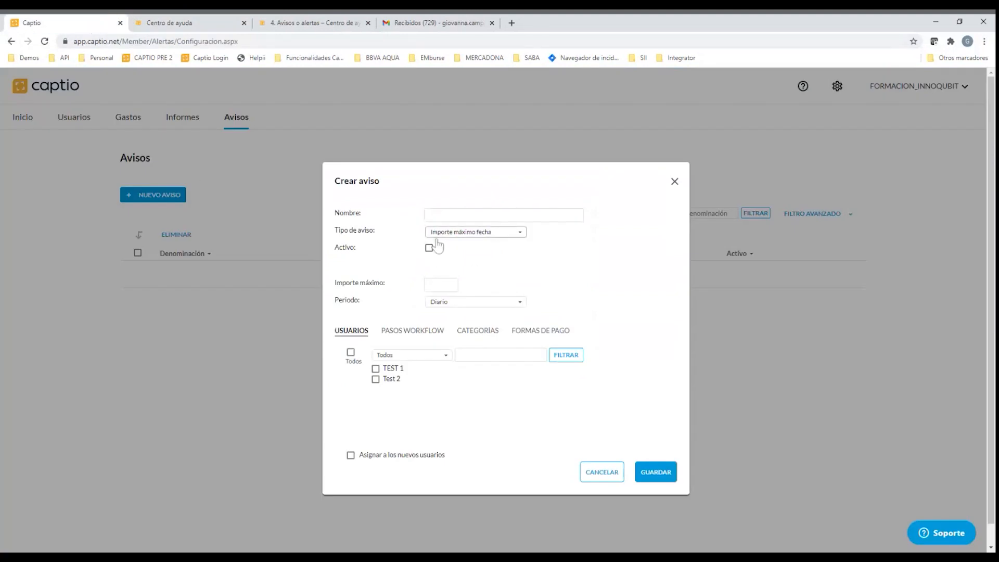
Name the new alert "Importe de 100Euros excedido"
{"action": "left_click", "coordinate": [439, 216]}
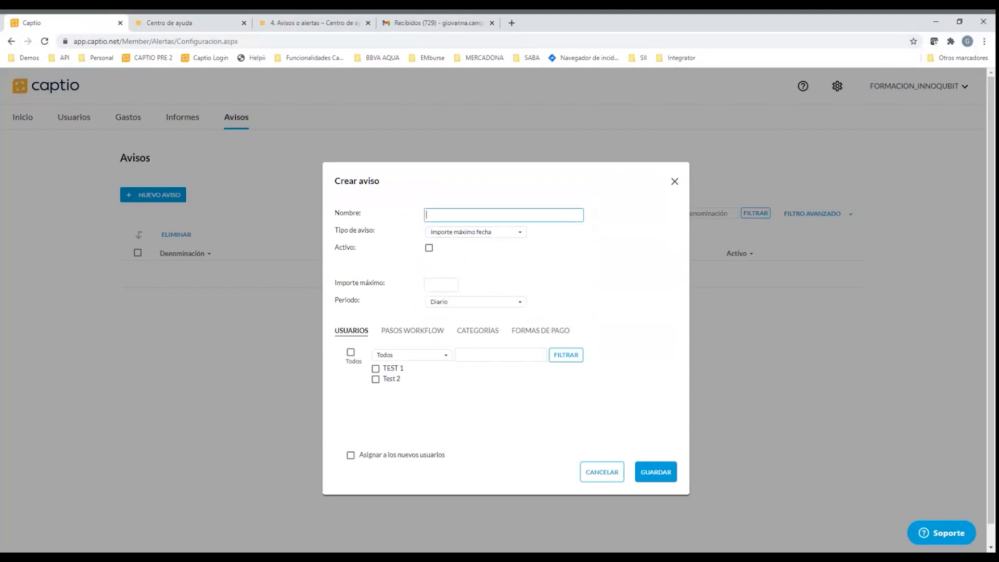
{"action": "type", "text": "Importe de 100Euros excedido"}
{"action": "triple_click", "coordinate": [450, 214]}
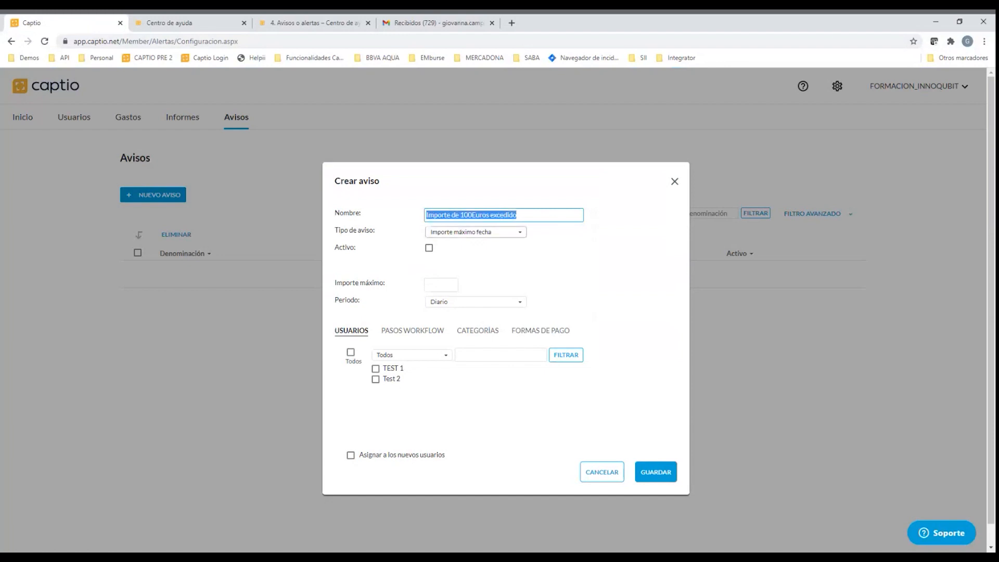
Set the alert type to Importe máximo gasto, make it active and enter a maximum expense amount of 100
{"action": "left_click", "coordinate": [461, 234]}
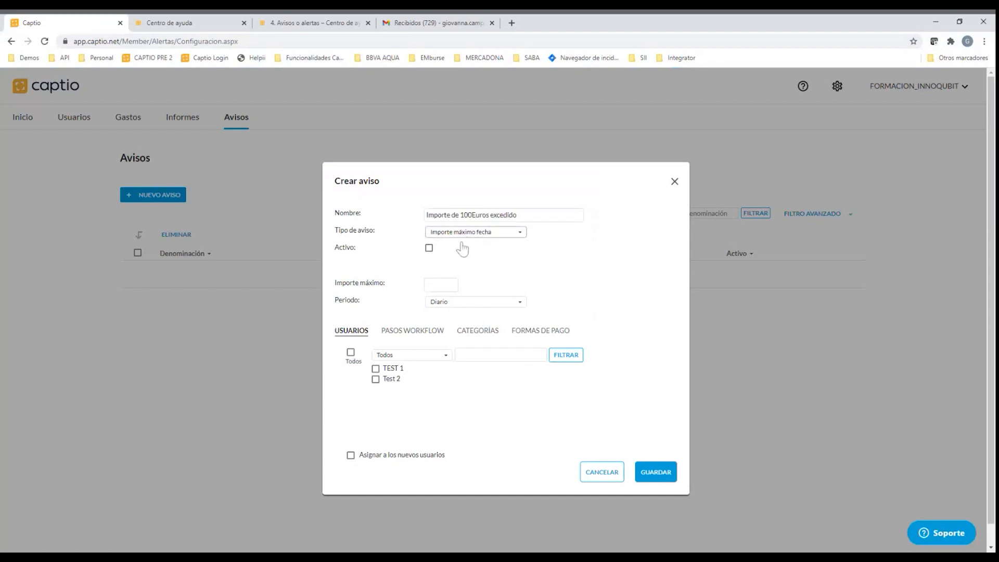
{"action": "left_click", "coordinate": [472, 354]}
{"action": "left_click", "coordinate": [429, 247]}
{"action": "left_click", "coordinate": [453, 285]}
{"action": "type", "text": "100"}
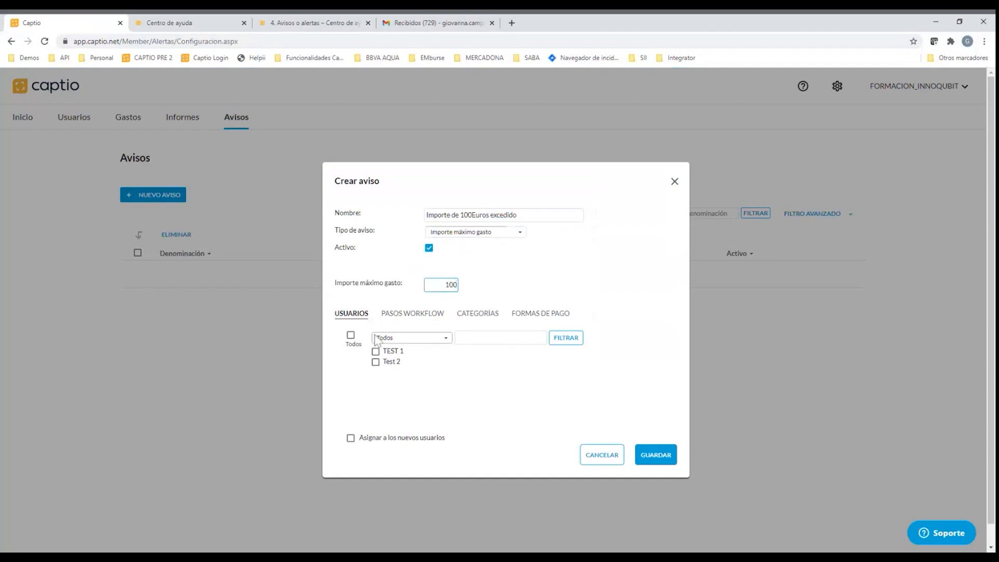
Assign the alert to all users, including new ones, and to the workflow steps Proyecto1 - En revisión and Proyecto1 - Finanzas
{"action": "left_click", "coordinate": [351, 335]}
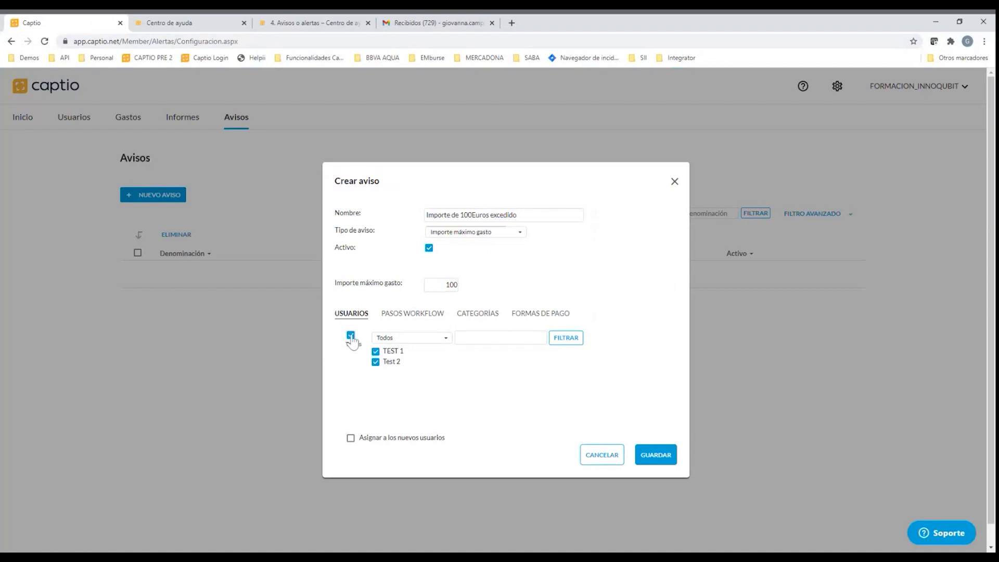
{"action": "left_click", "coordinate": [351, 438]}
{"action": "left_click", "coordinate": [428, 315]}
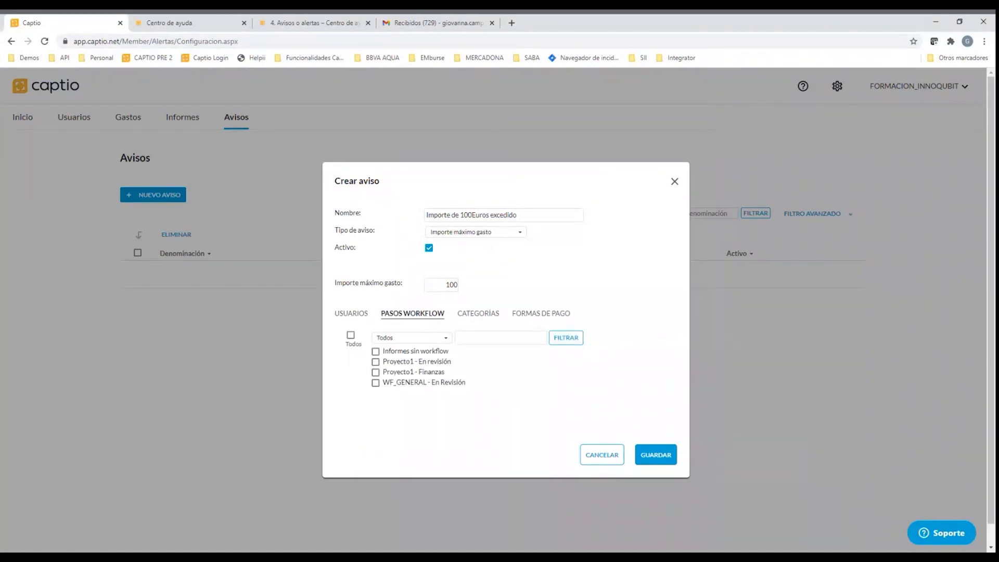
{"action": "left_click", "coordinate": [351, 336]}
{"action": "left_click", "coordinate": [352, 336]}
{"action": "left_click", "coordinate": [376, 361]}
{"action": "left_click", "coordinate": [376, 372]}
Apply the alert to all categories and all payment methods, automatically assigning it to new categories and new payment methods as well
{"action": "left_click", "coordinate": [478, 313]}
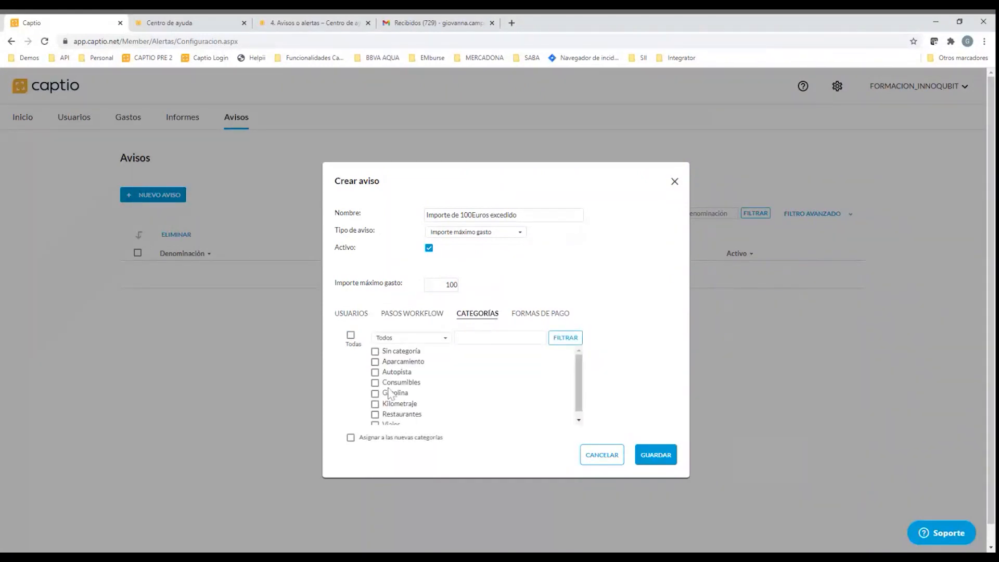
{"action": "left_click", "coordinate": [351, 336]}
{"action": "left_click", "coordinate": [350, 438]}
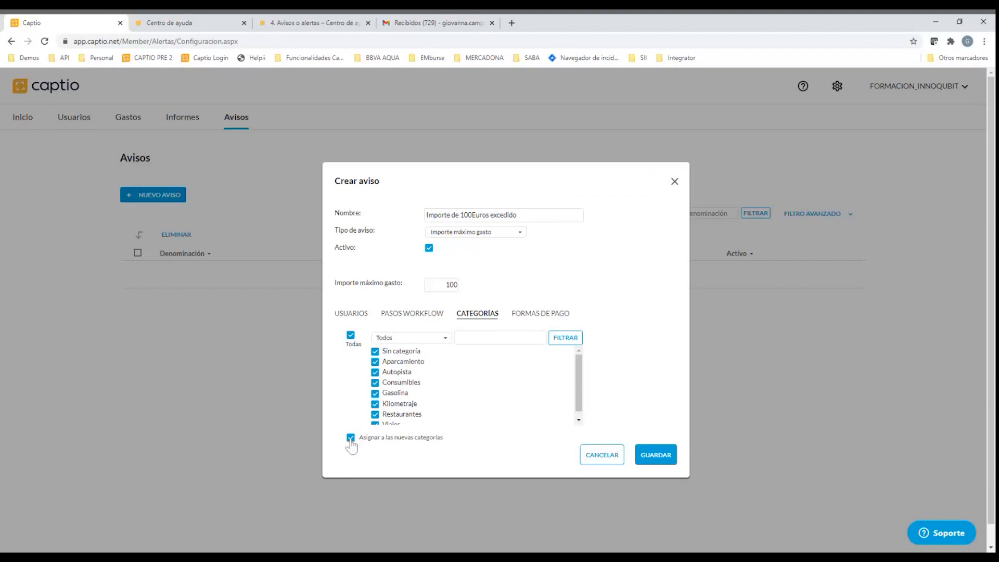
{"action": "left_click", "coordinate": [541, 313]}
{"action": "left_click", "coordinate": [351, 335]}
{"action": "left_click", "coordinate": [351, 438]}
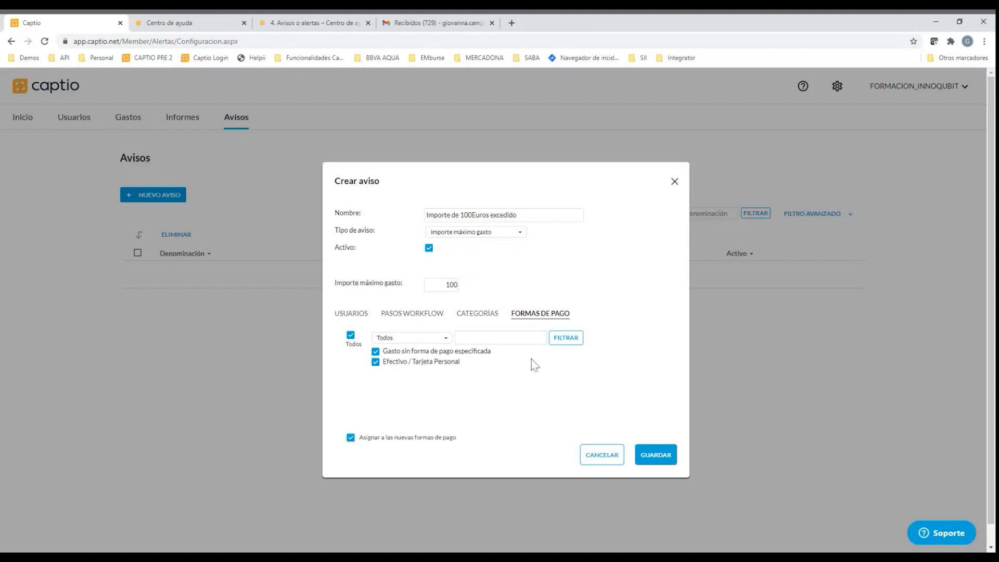
Recheck the alert's categories and workflow steps, and save the alert
{"action": "left_click", "coordinate": [477, 313]}
{"action": "left_click", "coordinate": [412, 314]}
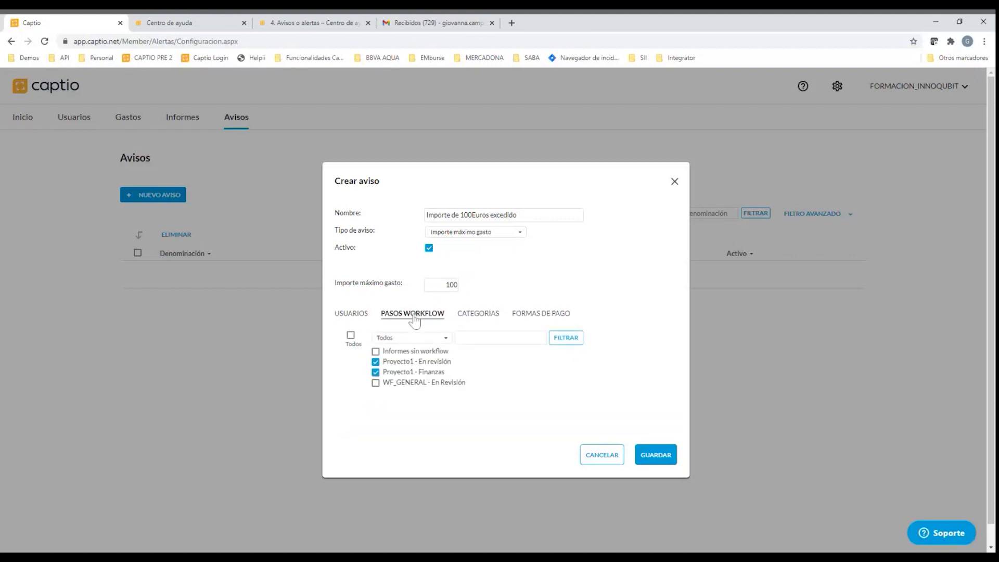
{"action": "left_click", "coordinate": [656, 461]}
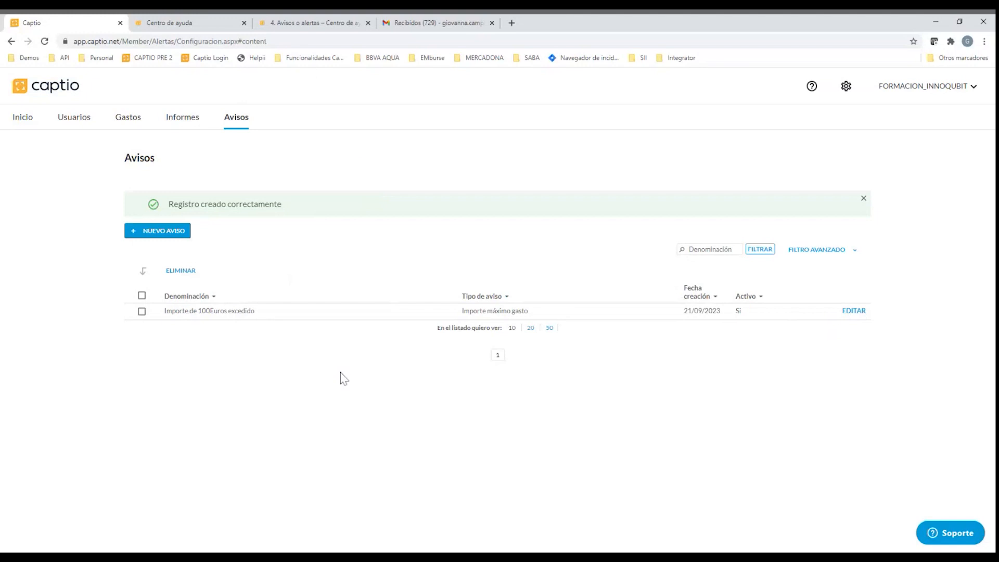
View the expenses pending addition to a report and the lists of pending, approved and all reports
{"action": "left_click", "coordinate": [127, 121]}
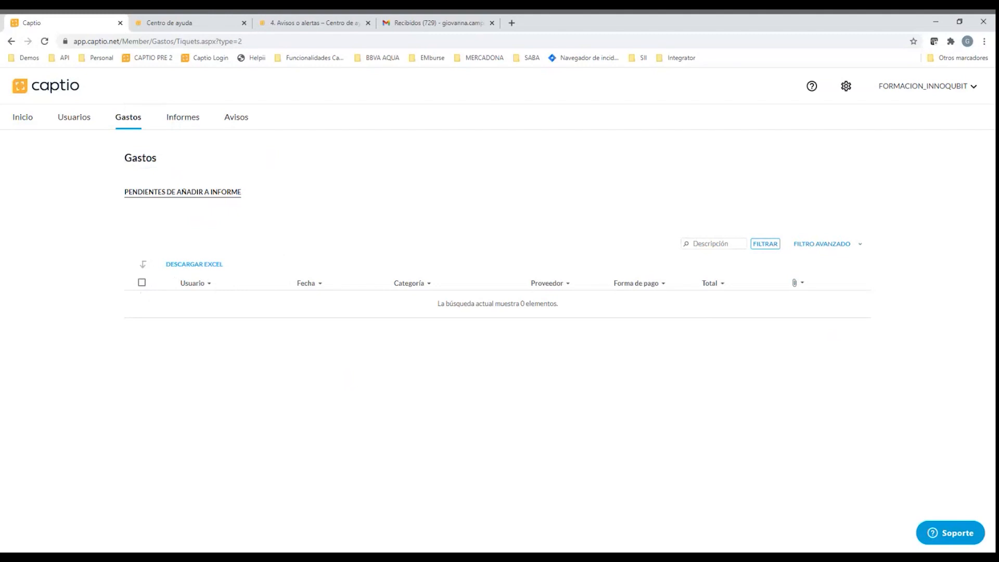
{"action": "left_click", "coordinate": [180, 120]}
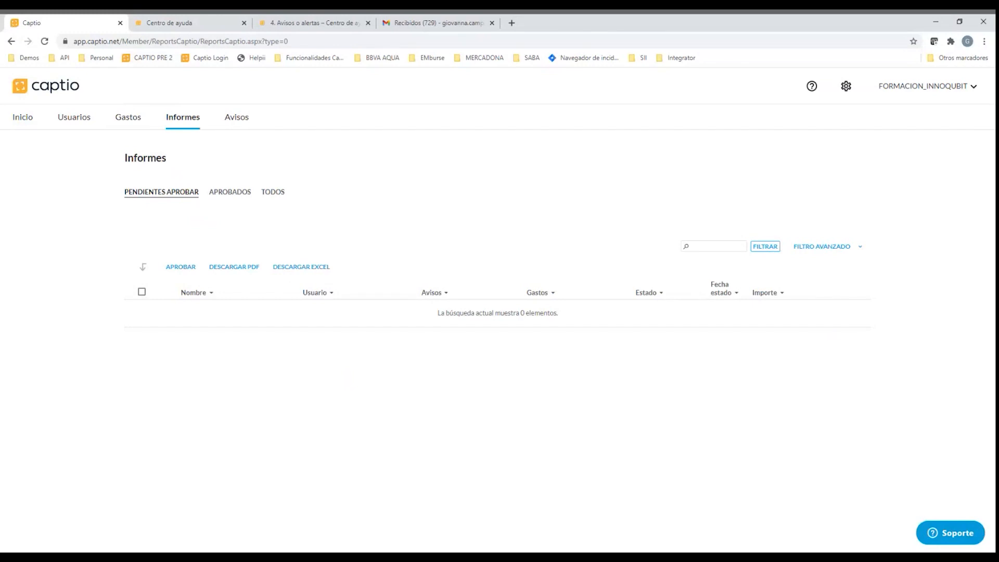
{"action": "left_click", "coordinate": [236, 200]}
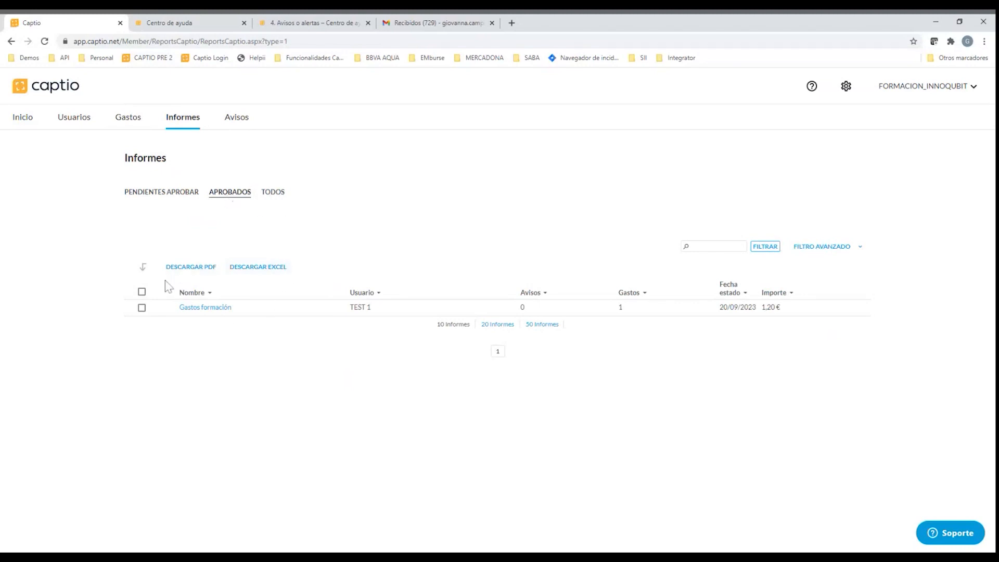
{"action": "left_click", "coordinate": [270, 201]}
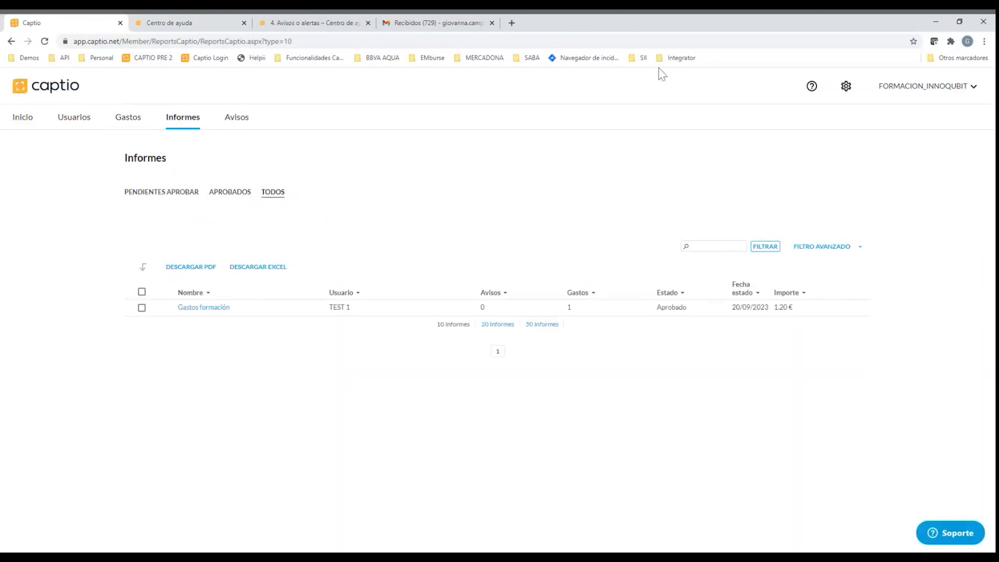
Log out of the administrator account and go back to the login form
{"action": "left_click", "coordinate": [972, 88]}
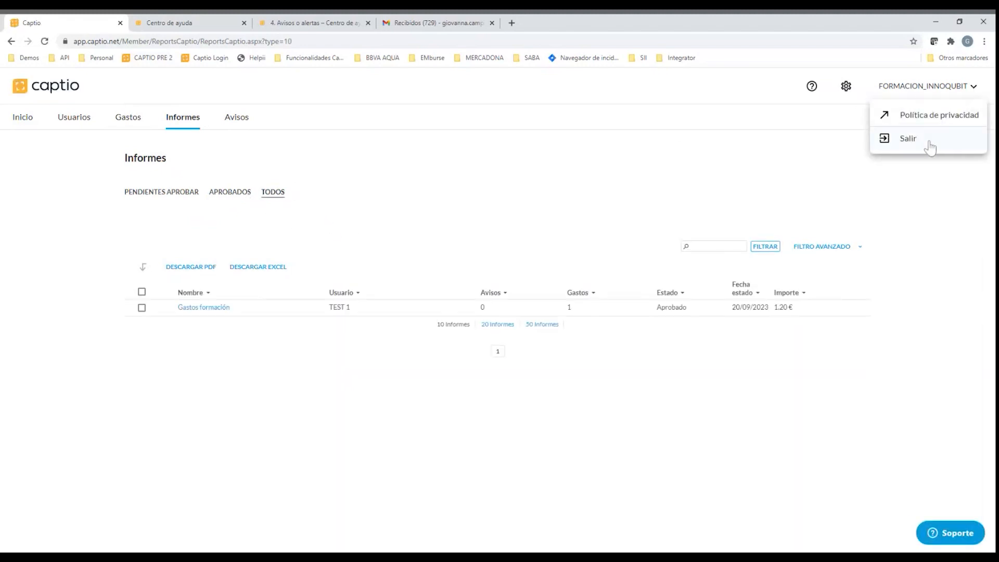
{"action": "left_click", "coordinate": [802, 177]}
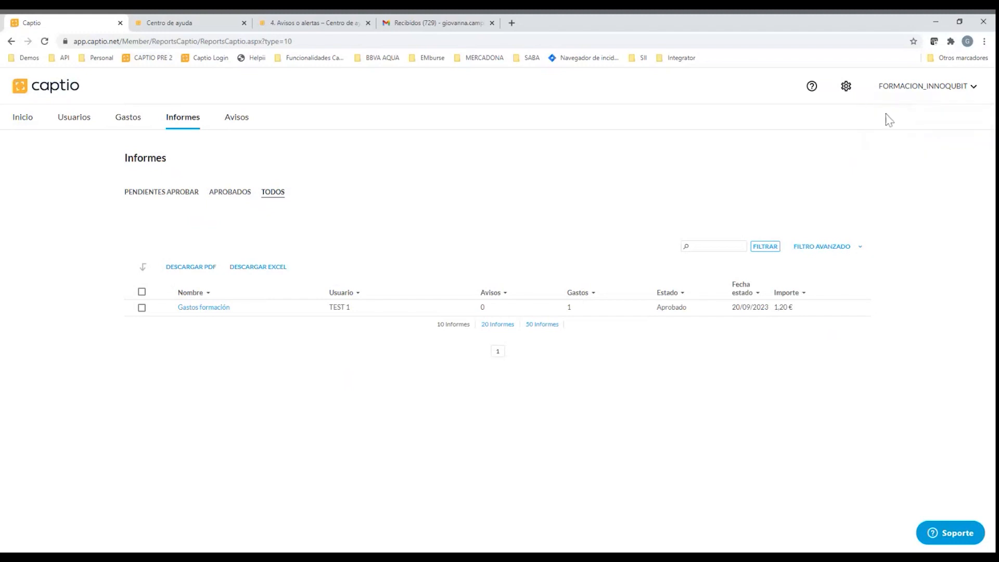
{"action": "left_click", "coordinate": [910, 97]}
{"action": "left_click", "coordinate": [905, 139]}
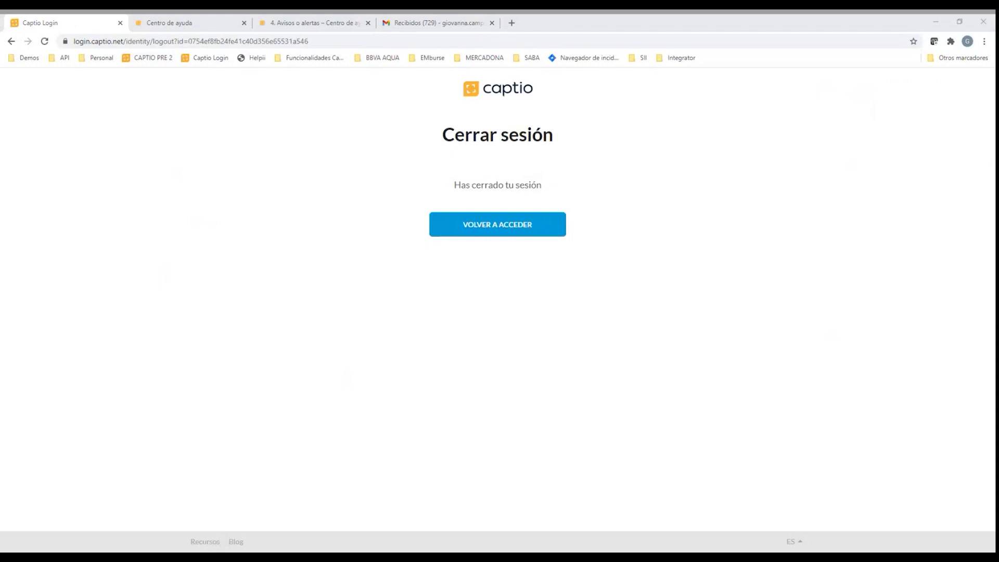
{"action": "left_click", "coordinate": [544, 227]}
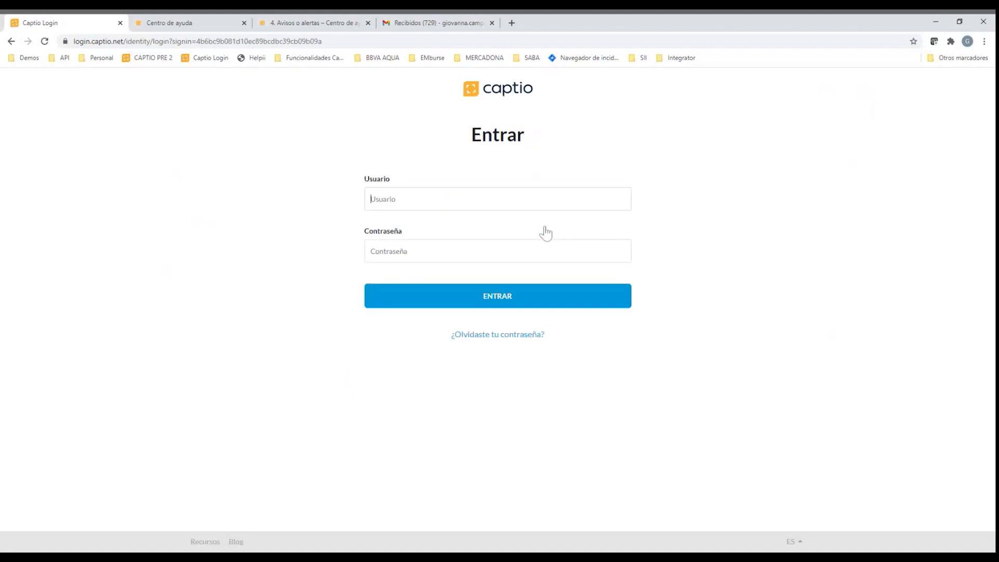
Log in to the test user's account by entering the user e-mail and the account password
{"action": "key", "text": "ctrl+v"}
{"action": "key", "text": "Tab"}
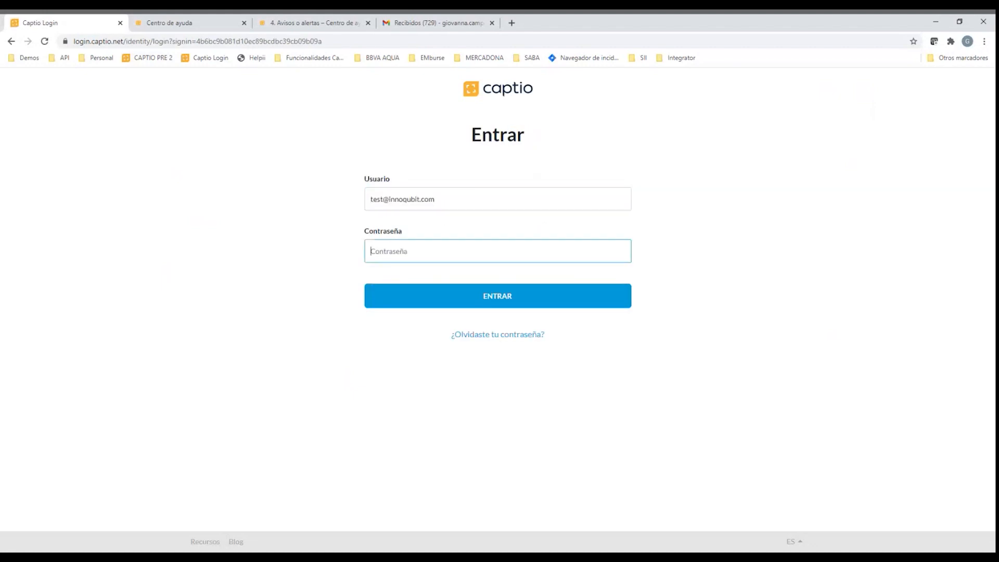
{"action": "type", "text": "*******"}
{"action": "left_click", "coordinate": [462, 306]}
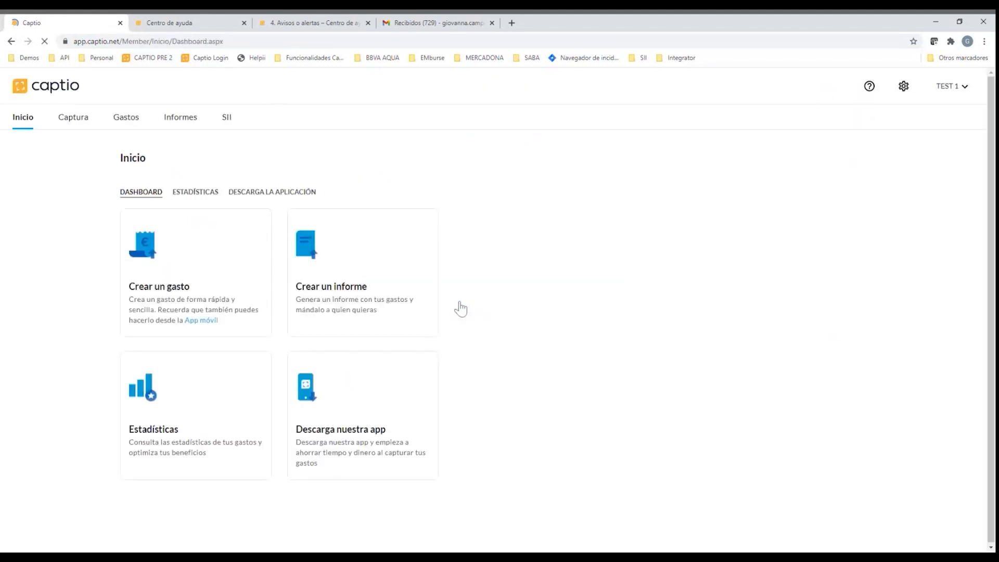
View the SII invoices in process, pending correction and pending export
{"action": "left_click", "coordinate": [226, 122]}
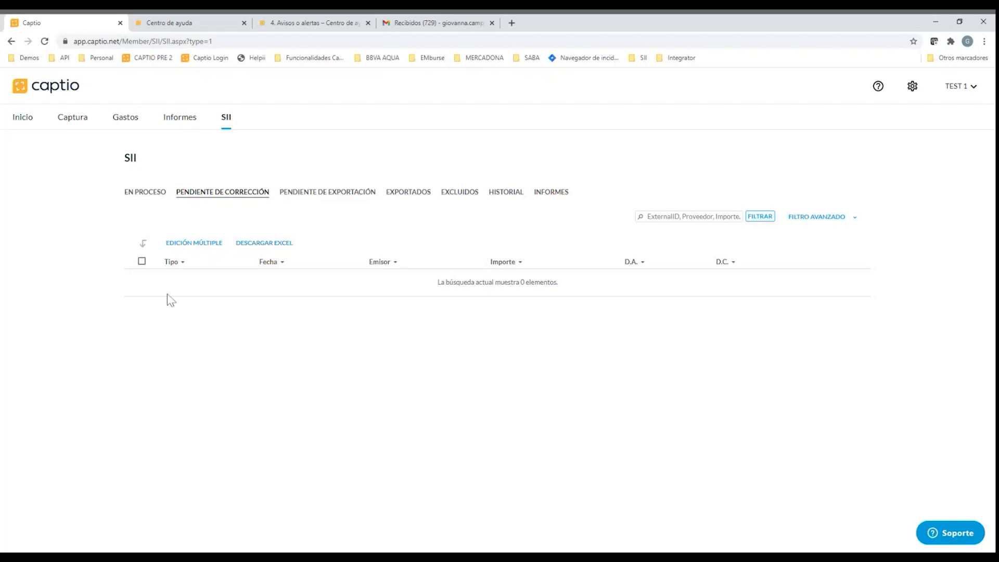
{"action": "left_click", "coordinate": [139, 197]}
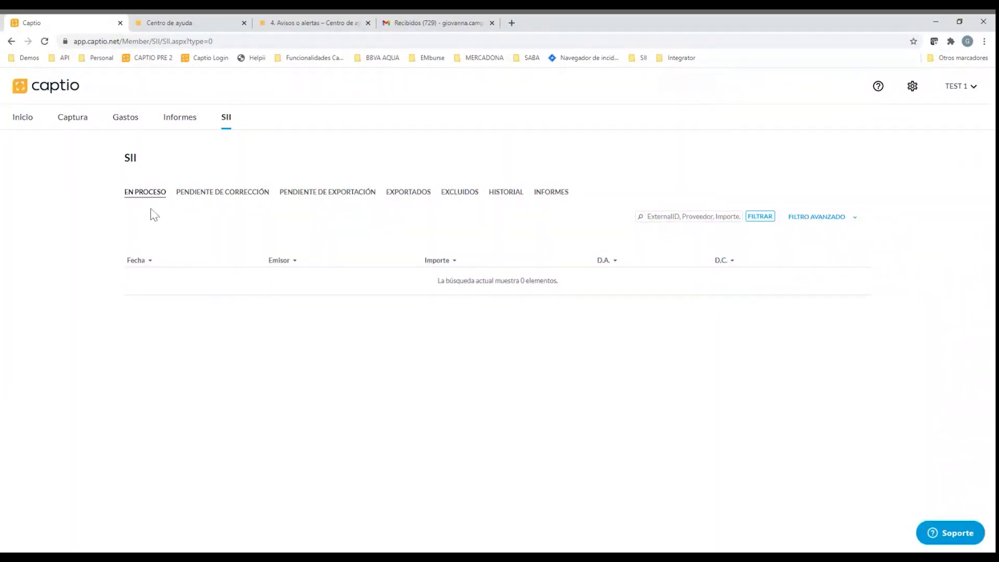
{"action": "left_click", "coordinate": [194, 195]}
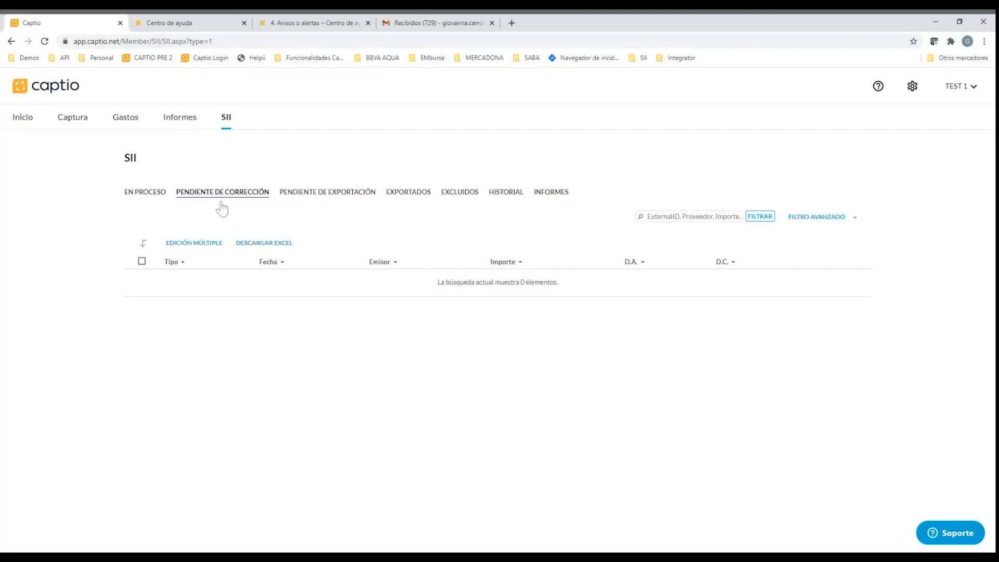
{"action": "left_click", "coordinate": [314, 197]}
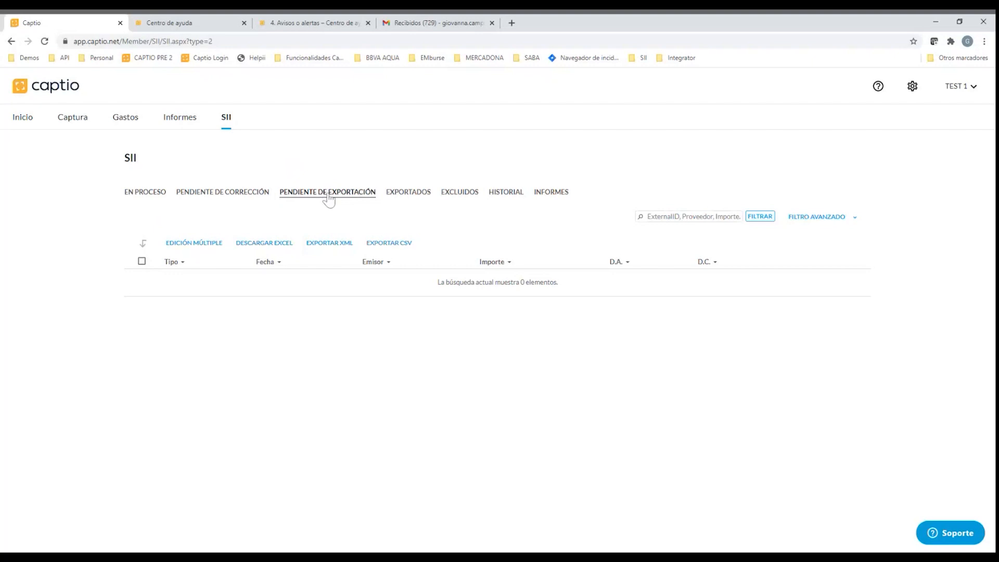
Review the full SII details and receipt image of the exported DECOHOME IMPORT, S.L. invoice, and close them
{"action": "left_click", "coordinate": [409, 194]}
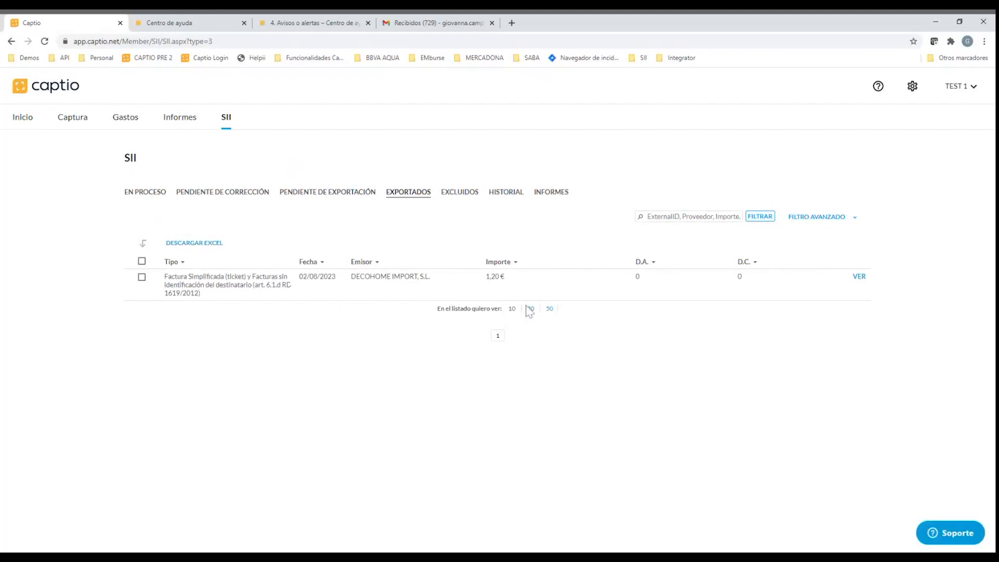
{"action": "left_click", "coordinate": [859, 277]}
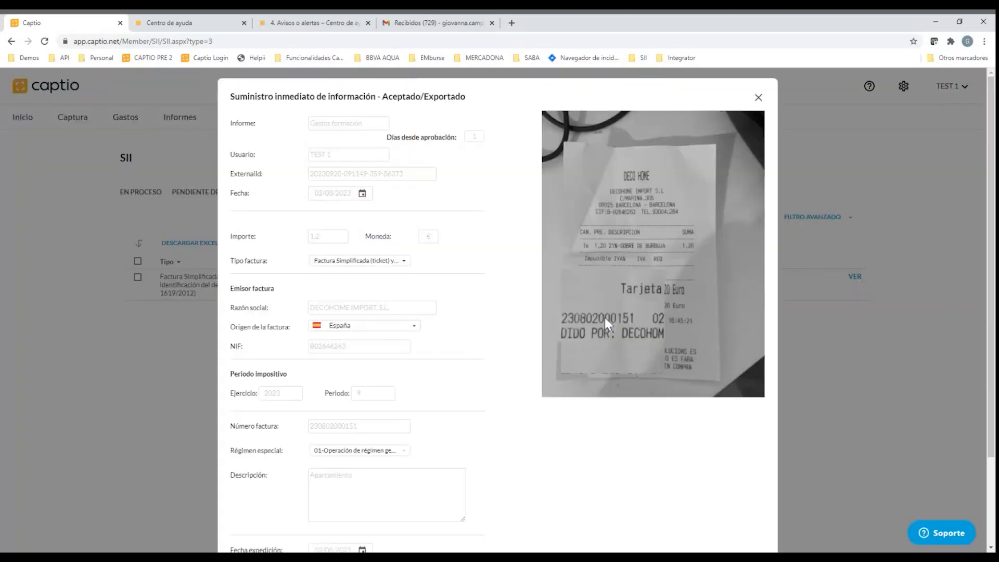
{"action": "scroll", "coordinate": [353, 381], "scroll_direction": "down", "scroll_amount": 1}
{"action": "scroll", "coordinate": [359, 375], "scroll_direction": "down", "scroll_amount": 1}
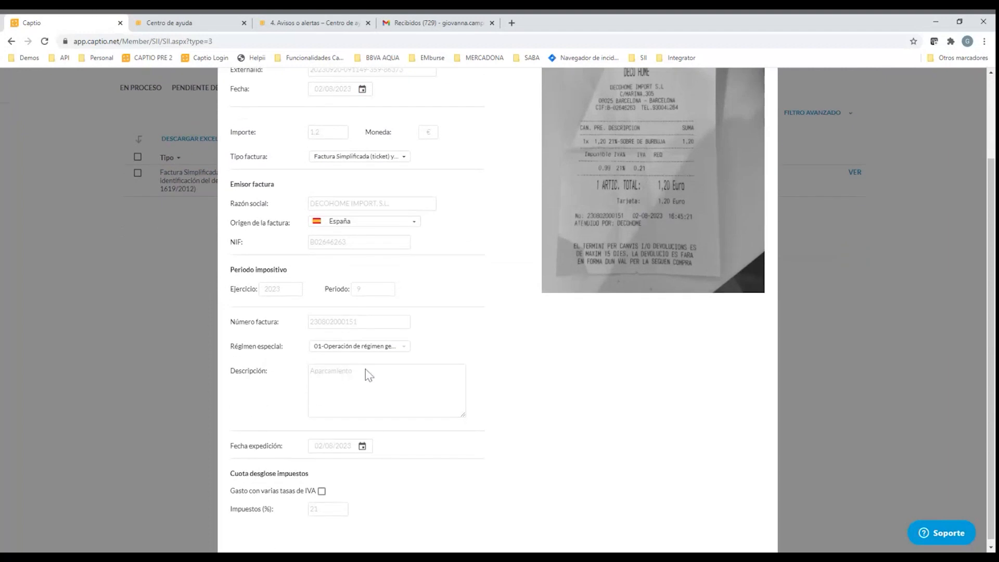
{"action": "scroll", "coordinate": [313, 518], "scroll_direction": "up", "scroll_amount": 1}
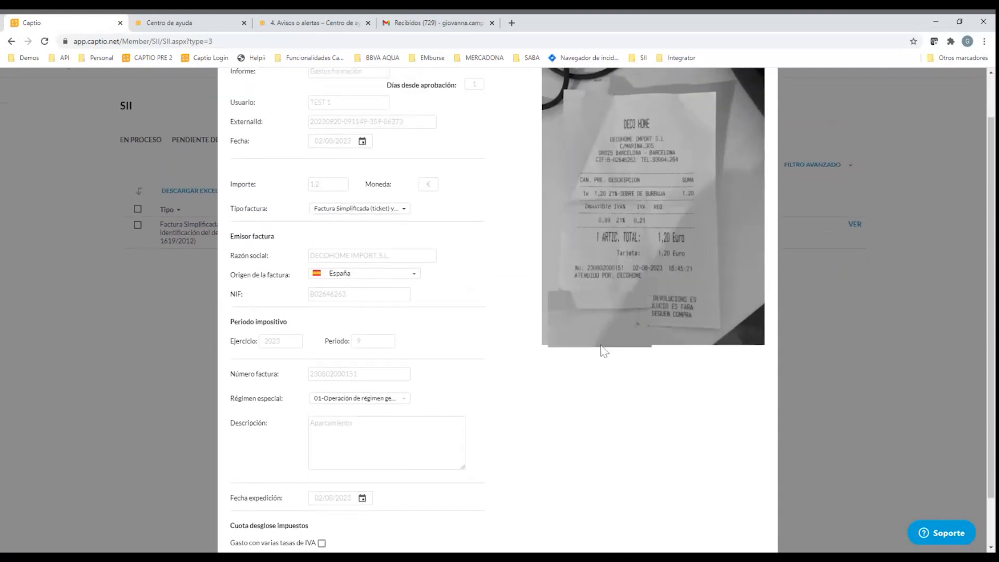
{"action": "scroll", "coordinate": [707, 298], "scroll_direction": "up", "scroll_amount": 1}
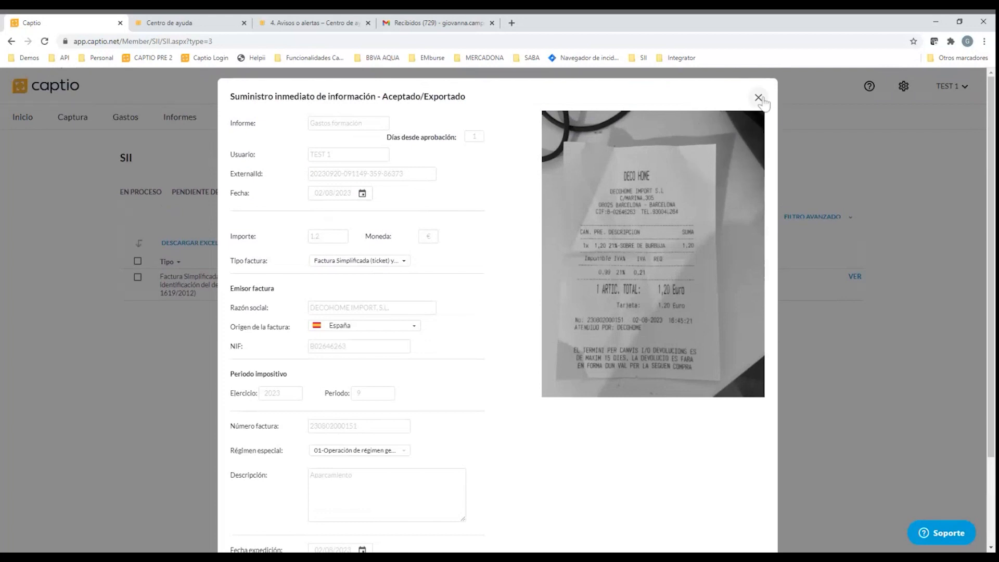
{"action": "left_click", "coordinate": [764, 100]}
View the excluded SII invoices, the SII event history and the SII reports list
{"action": "left_click", "coordinate": [455, 201]}
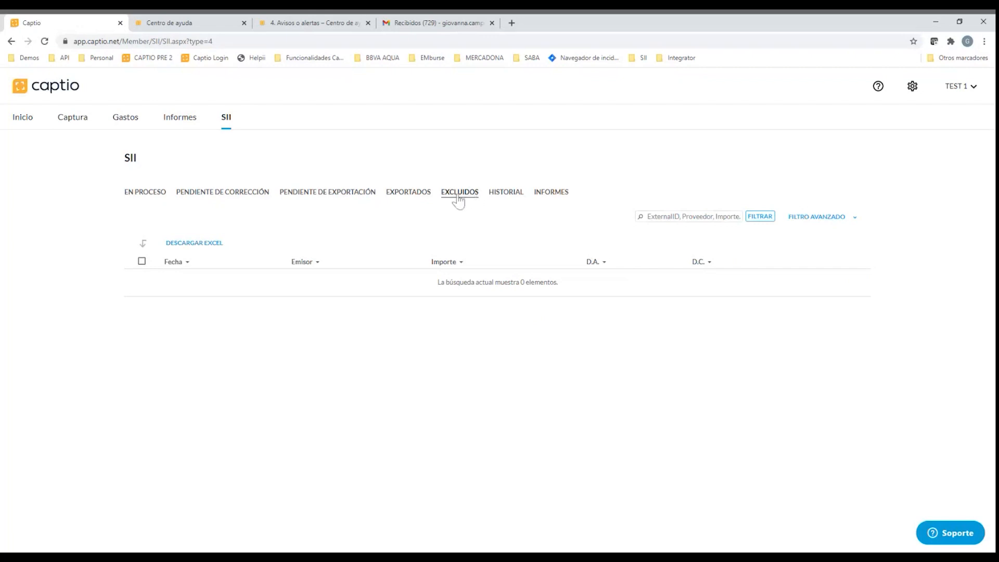
{"action": "left_click", "coordinate": [505, 197]}
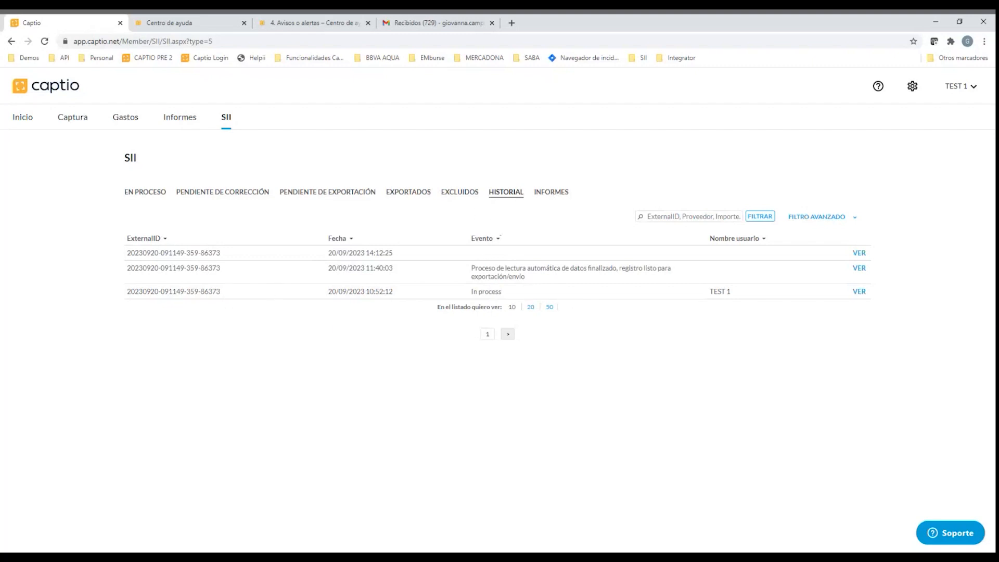
{"action": "left_click", "coordinate": [541, 193]}
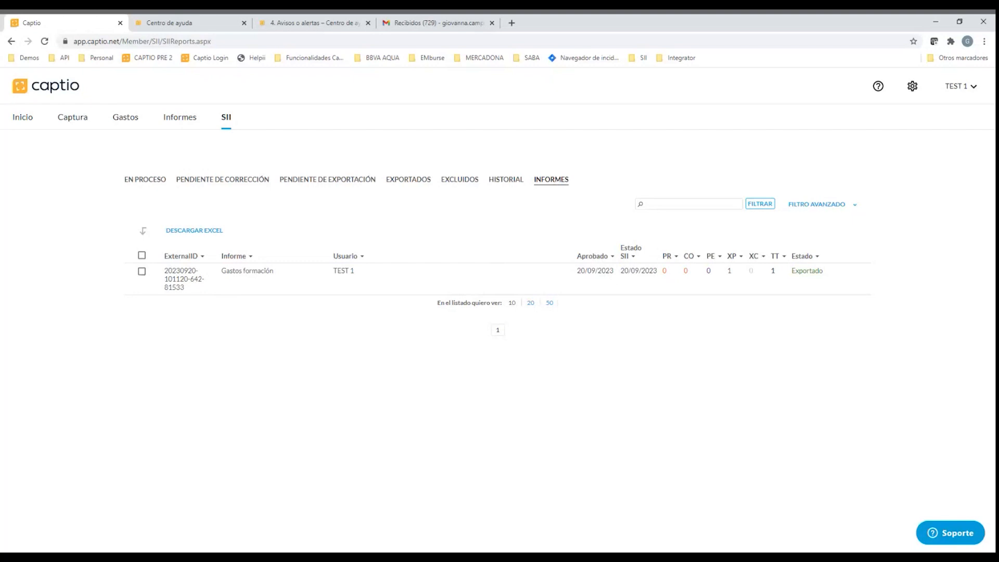
Open the help center and go to its company configuration section for administrators
{"action": "left_click", "coordinate": [878, 87]}
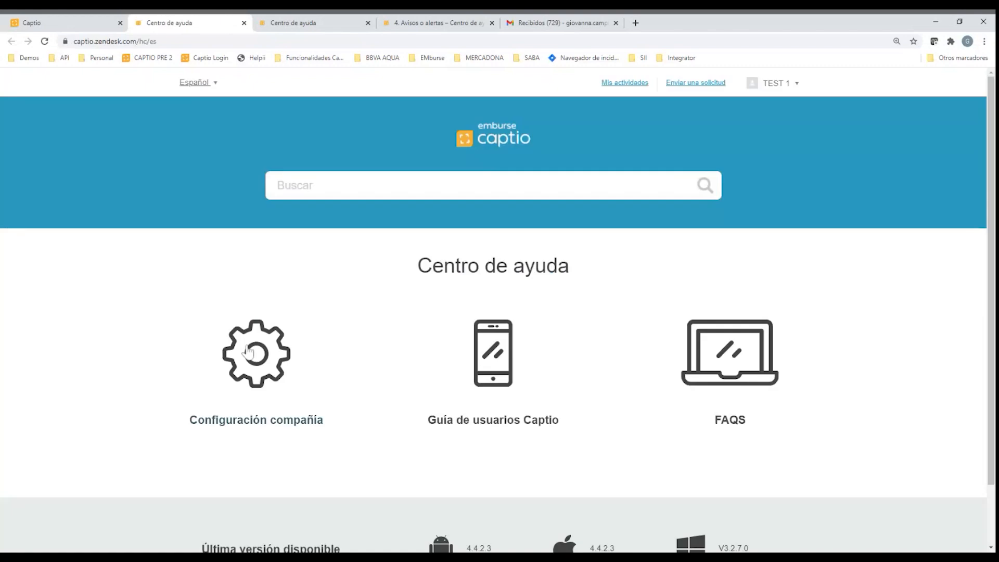
{"action": "scroll", "coordinate": [252, 364], "scroll_direction": "down", "scroll_amount": 2}
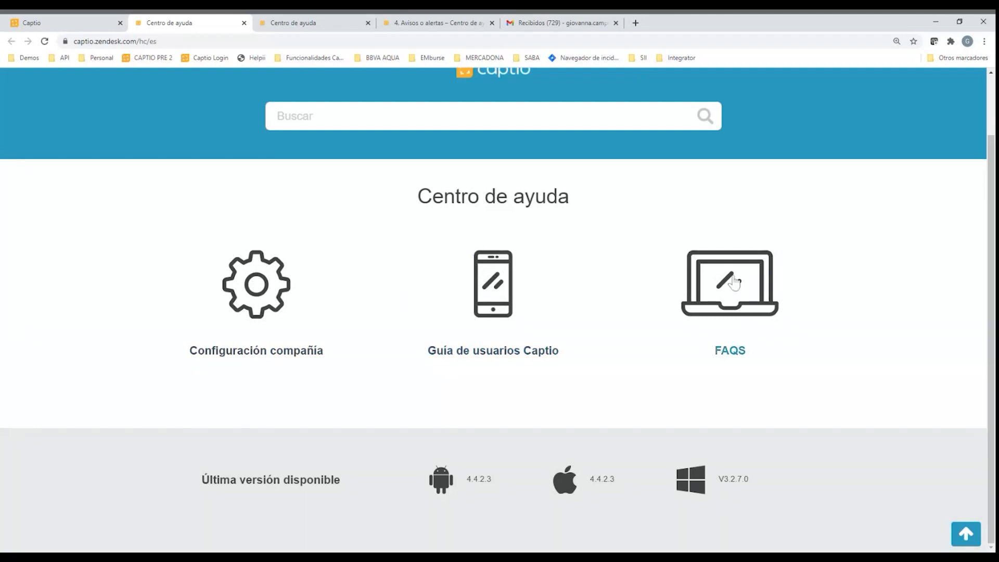
{"action": "left_click", "coordinate": [270, 312]}
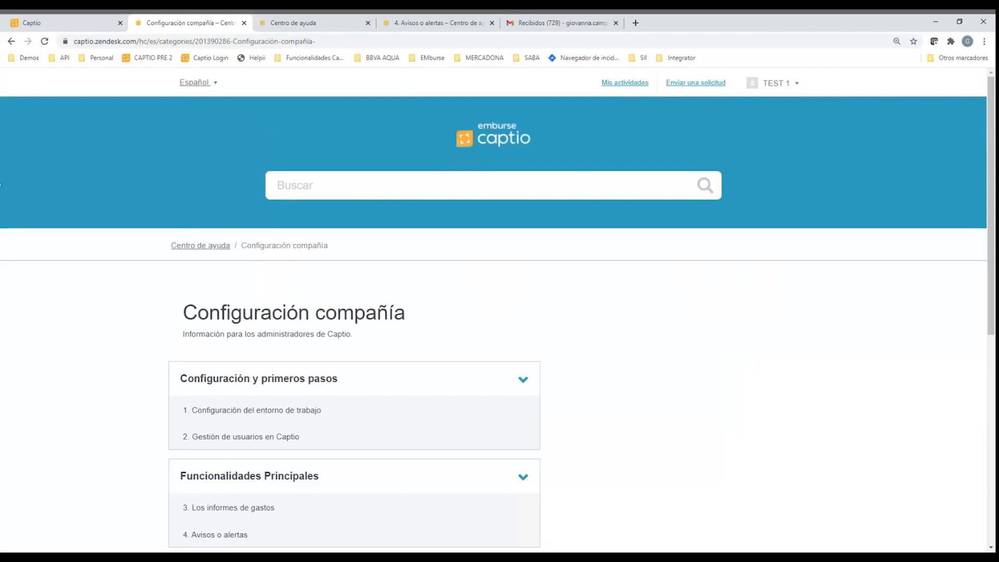
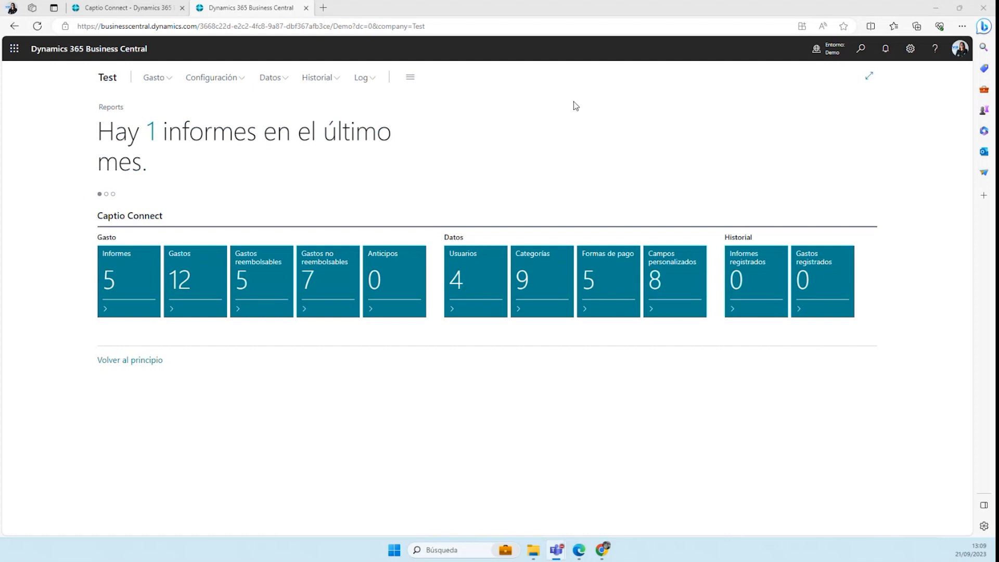
Open the Captio users list for editing, check the first user's movement type options and account number, and close the list
{"action": "left_click", "coordinate": [465, 274]}
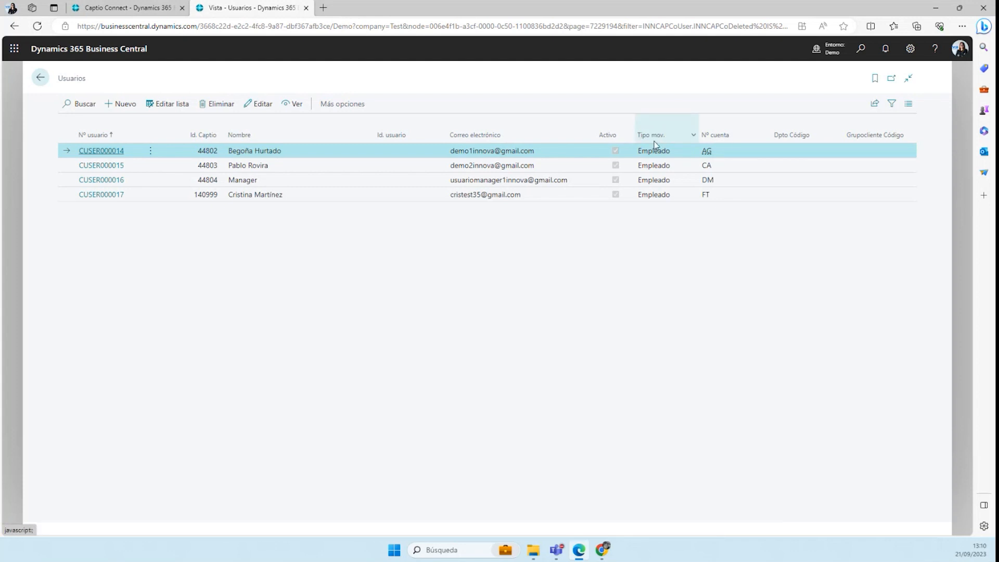
{"action": "left_click", "coordinate": [176, 105]}
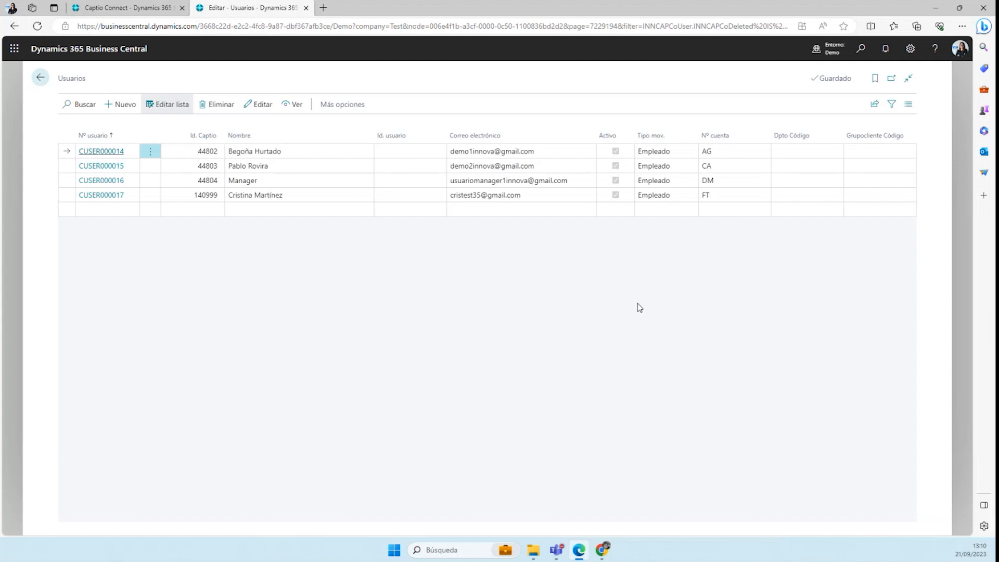
{"action": "left_click", "coordinate": [666, 151]}
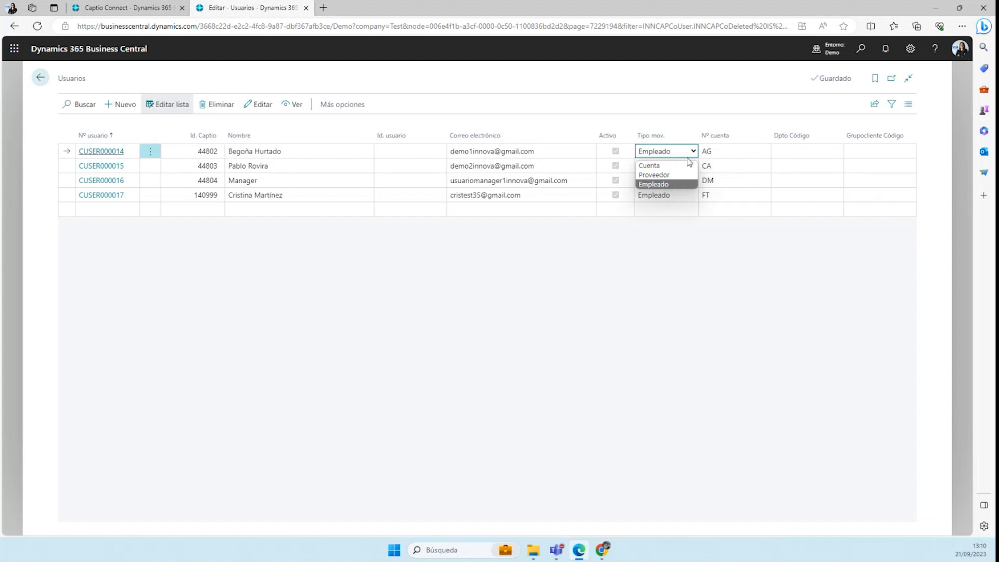
{"action": "left_click", "coordinate": [733, 155]}
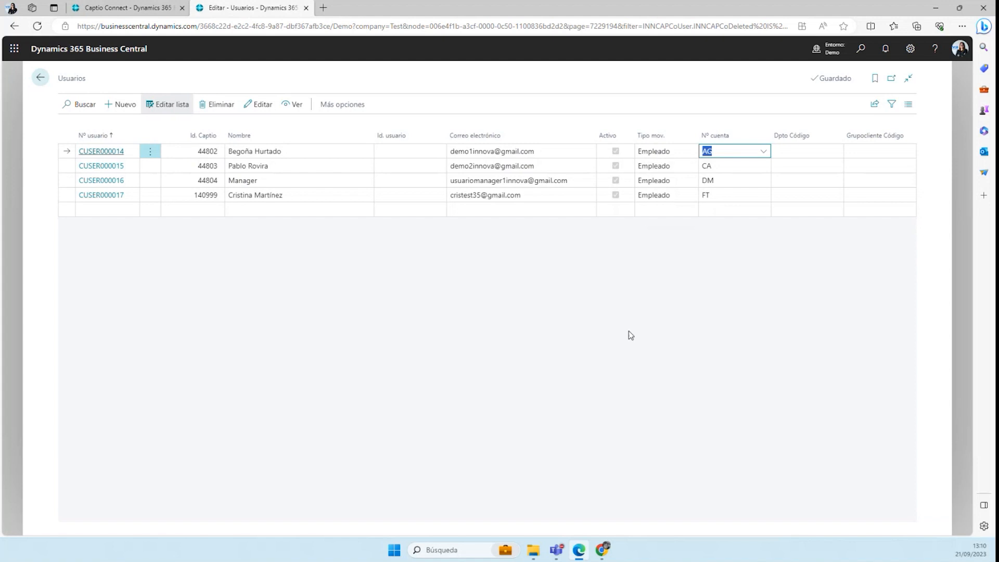
{"action": "left_click", "coordinate": [36, 81]}
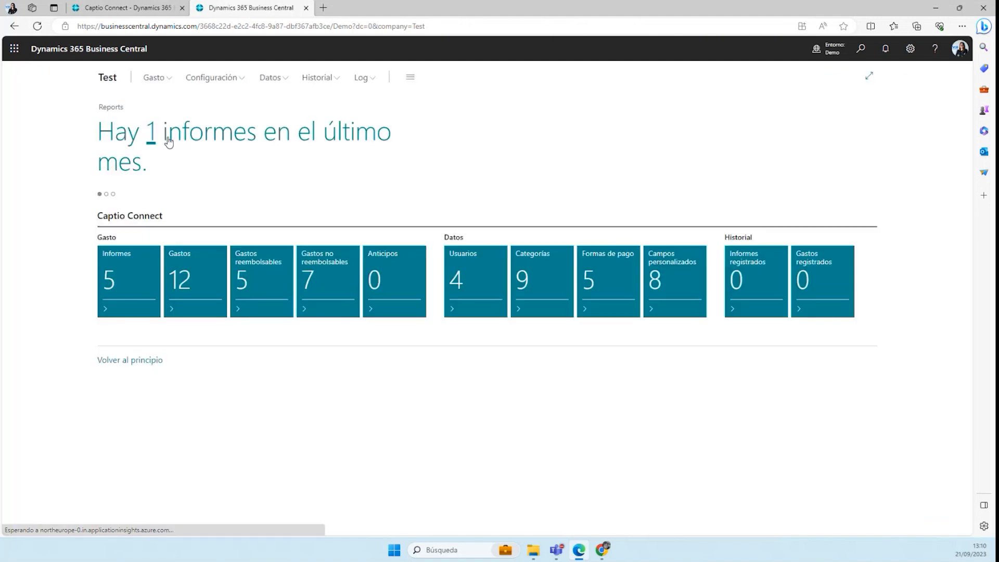
View the expense categories with their account numbers, and open the list of payment methods
{"action": "left_click", "coordinate": [540, 279]}
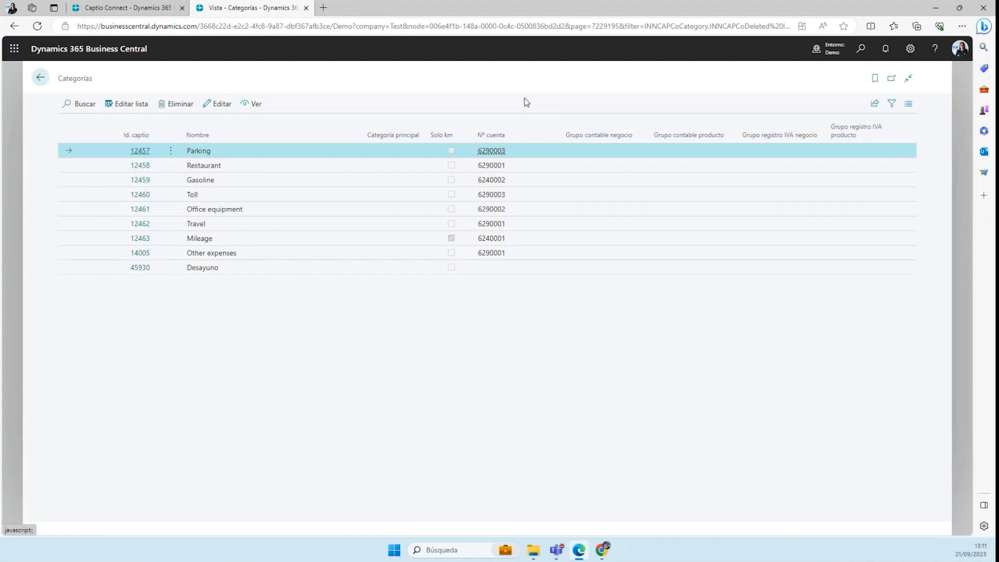
{"action": "left_click", "coordinate": [40, 78]}
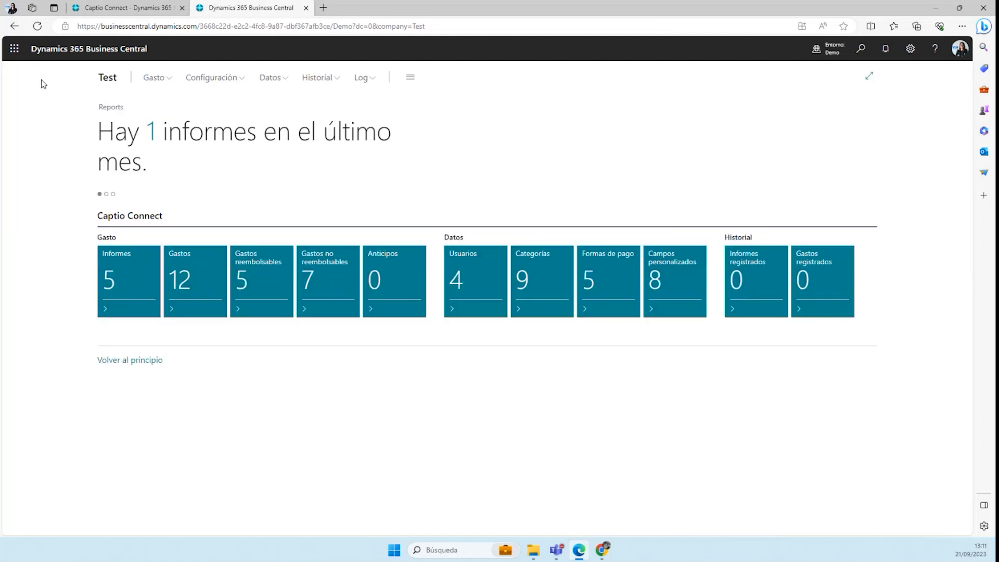
{"action": "left_click", "coordinate": [591, 279]}
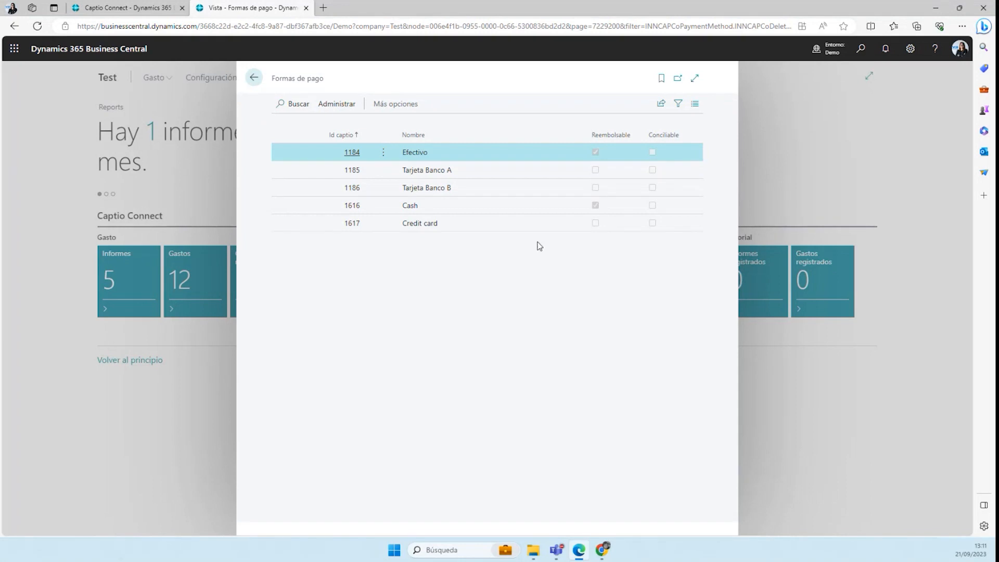
Open the posting setup of payment method Tarjeta Banco A at full width and check its movement type options and account number
{"action": "left_click", "coordinate": [451, 177]}
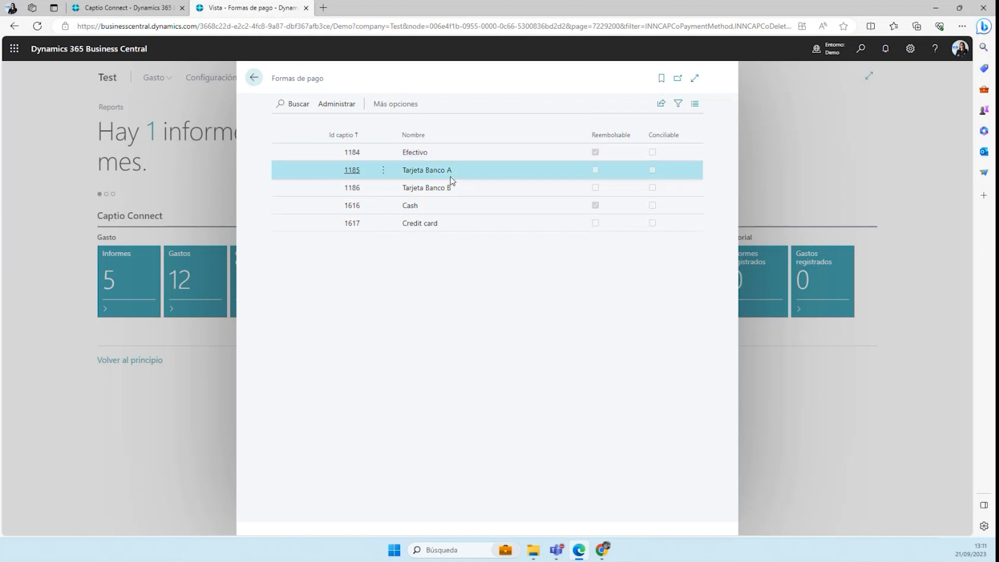
{"action": "left_click", "coordinate": [337, 103]}
{"action": "left_click", "coordinate": [395, 105]}
{"action": "left_click", "coordinate": [394, 106]}
{"action": "left_click", "coordinate": [411, 125]}
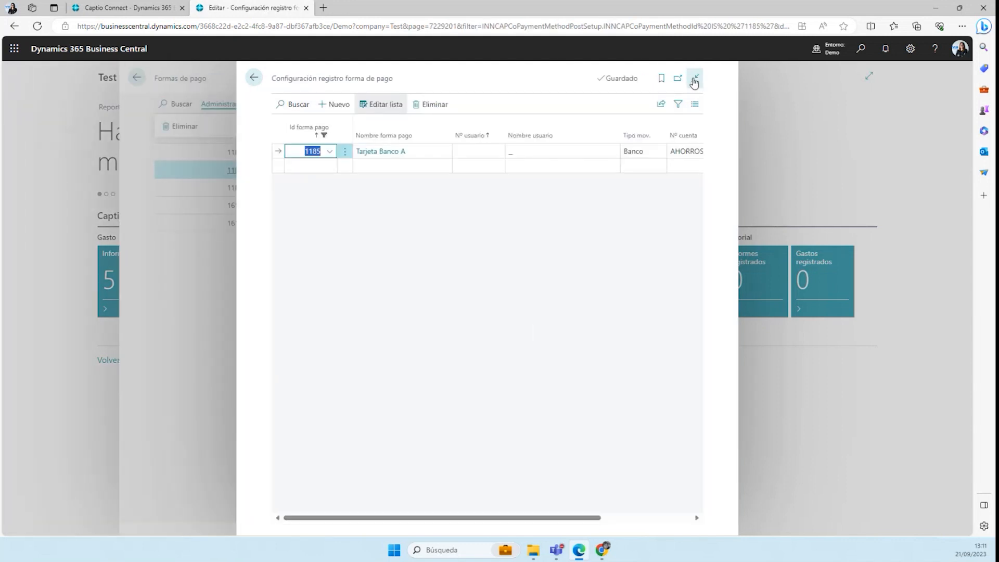
{"action": "left_click", "coordinate": [694, 78]}
{"action": "left_click", "coordinate": [630, 153]}
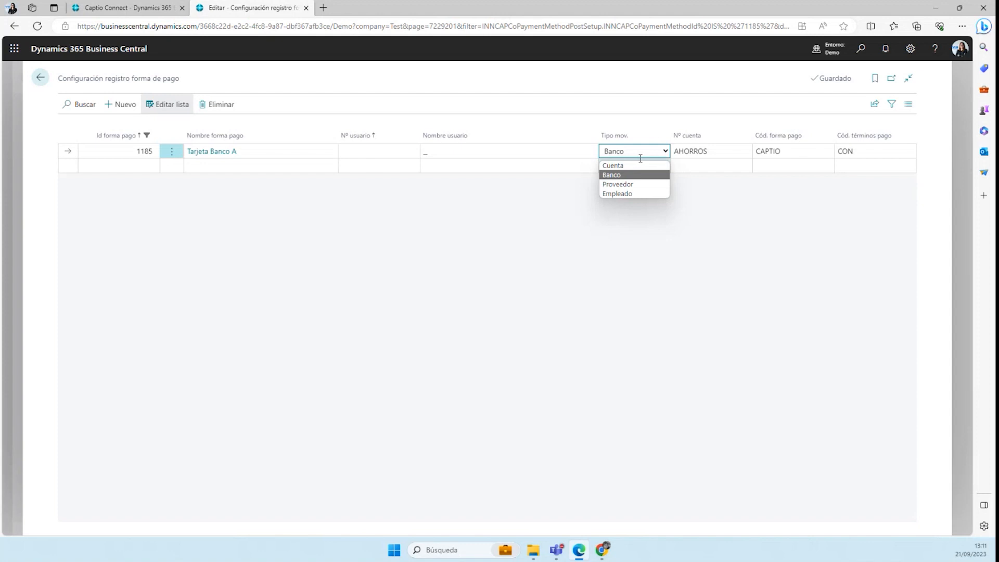
{"action": "left_click", "coordinate": [685, 152]}
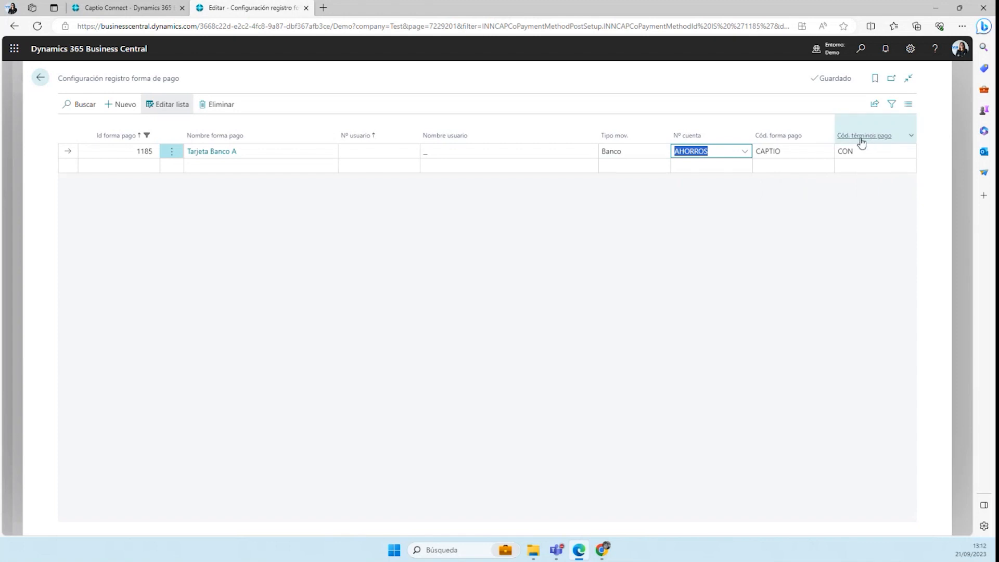
Look up the CAPTIO payment method code in the full list of payment methods, and close the lookup, posting setup and payment methods
{"action": "left_click", "coordinate": [786, 152]}
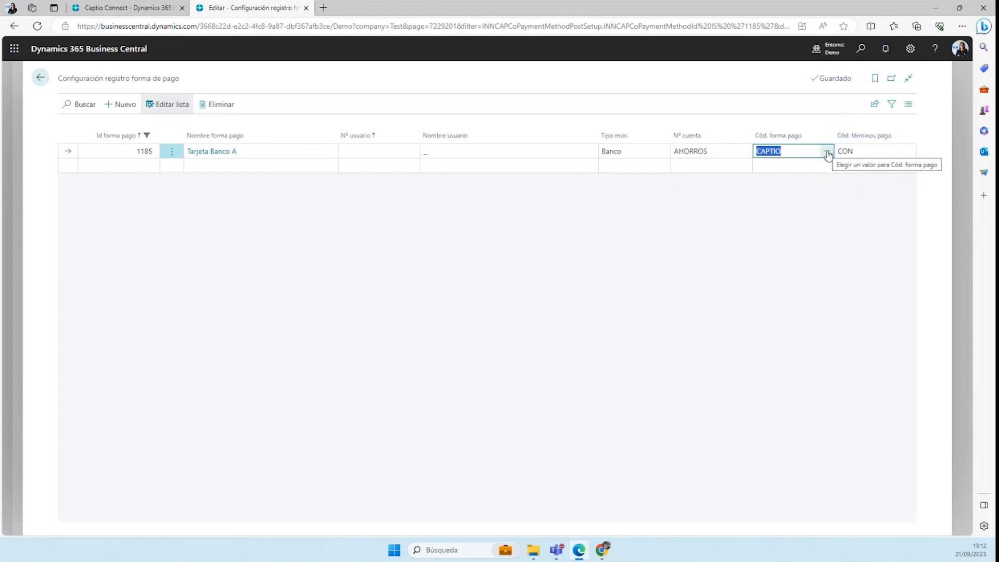
{"action": "left_click", "coordinate": [828, 154]}
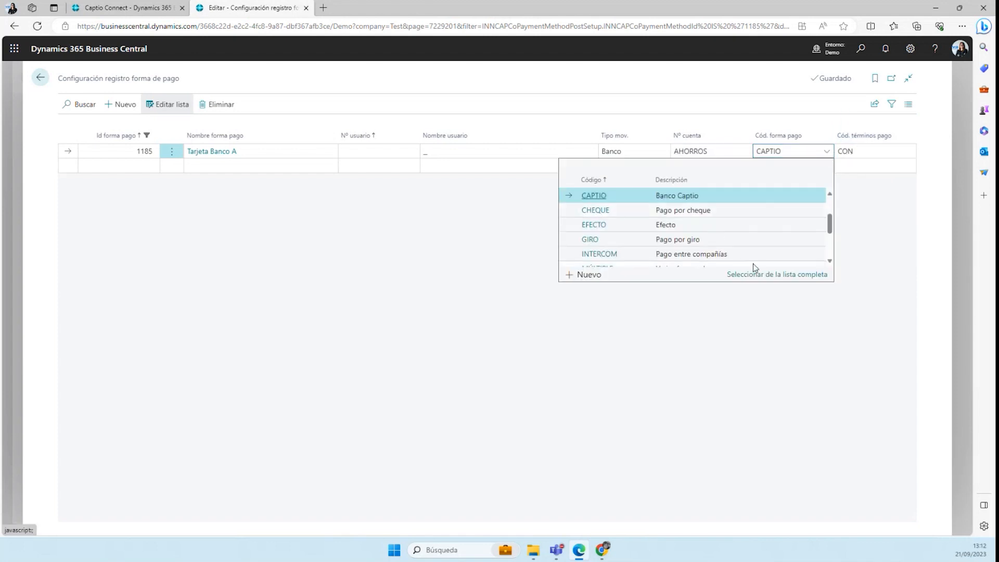
{"action": "left_click", "coordinate": [758, 271]}
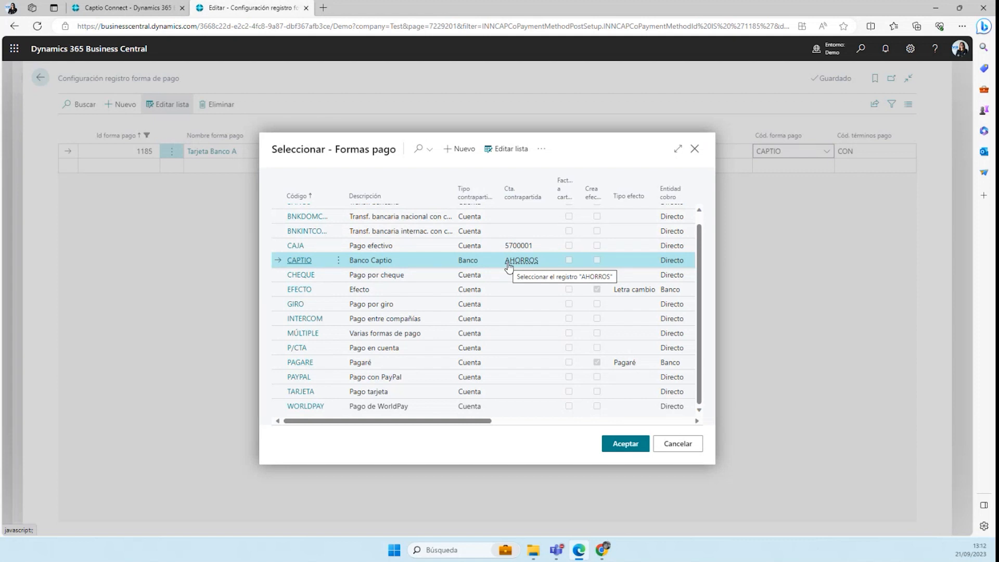
{"action": "left_click", "coordinate": [695, 149]}
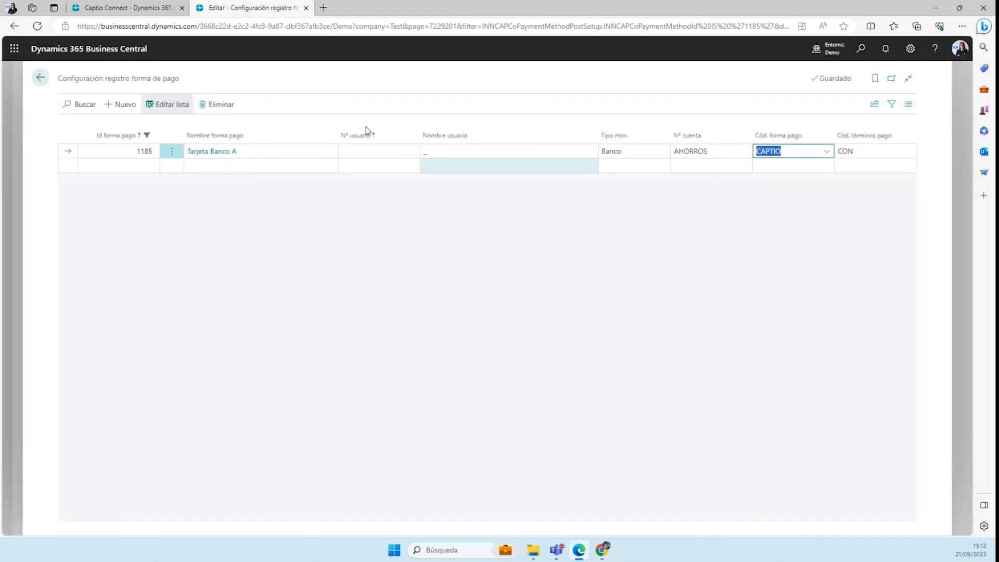
{"action": "left_click", "coordinate": [40, 78]}
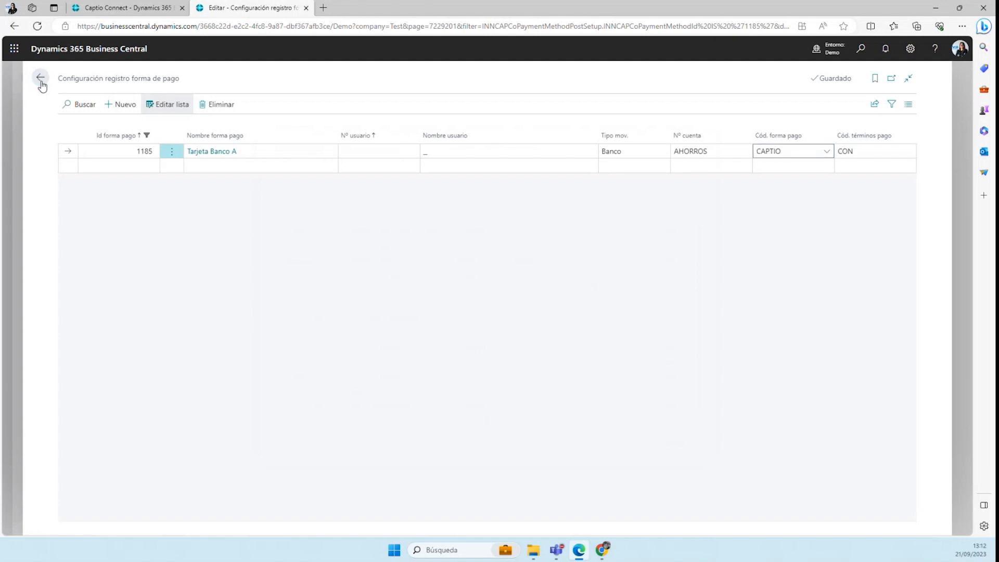
{"action": "left_click", "coordinate": [253, 78]}
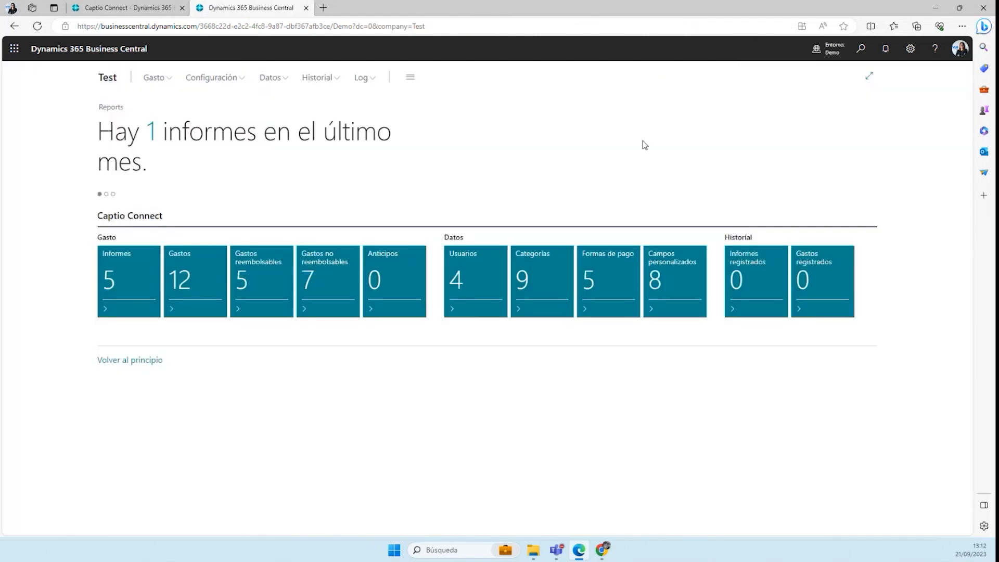
View the list of custom fields and return to the role center
{"action": "left_click", "coordinate": [662, 281]}
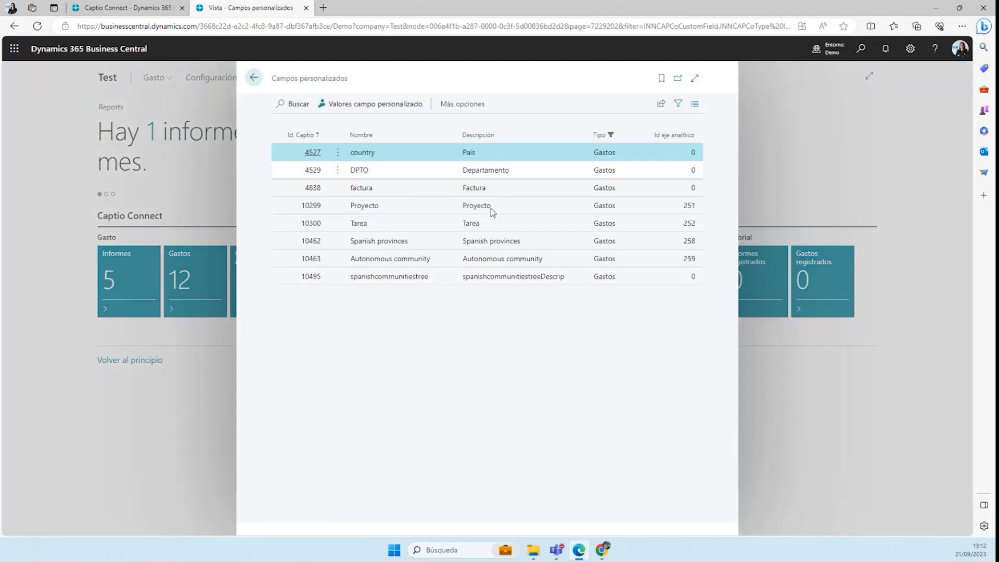
{"action": "left_click", "coordinate": [255, 78]}
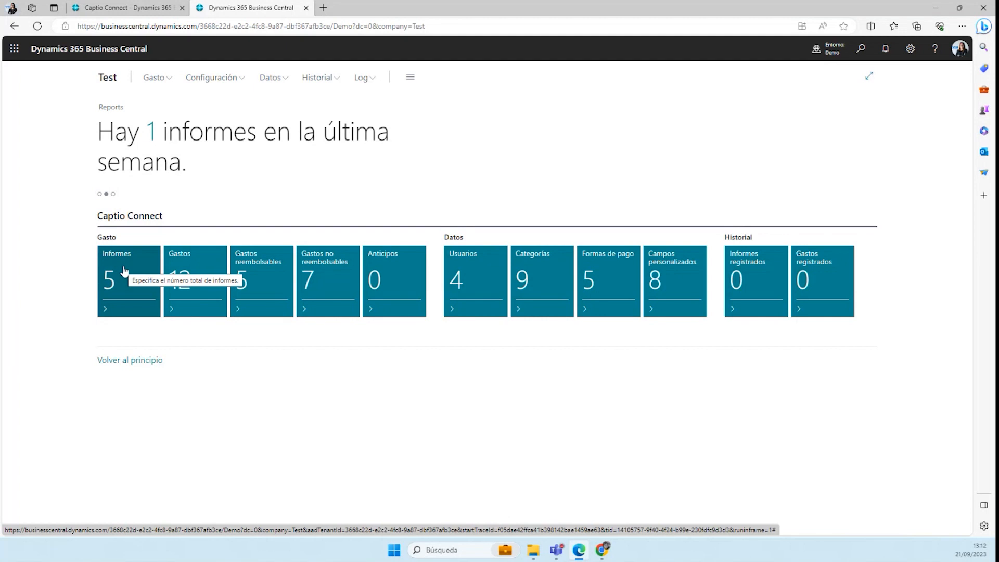
Open the Captio Connect configuration, review its data synchronization actions without running any, and return to the role center
{"action": "left_click", "coordinate": [212, 77]}
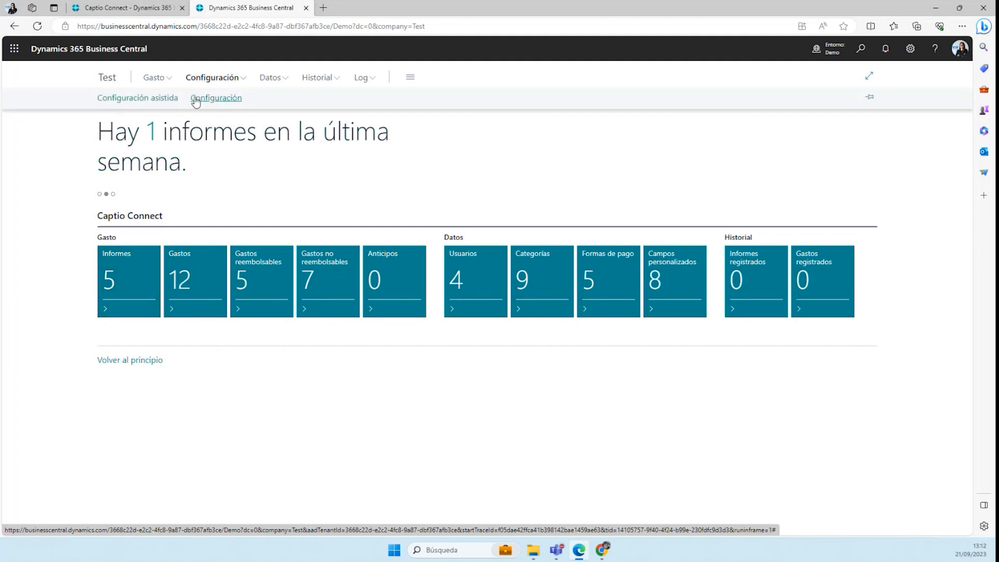
{"action": "left_click", "coordinate": [194, 98]}
{"action": "left_click", "coordinate": [125, 235]}
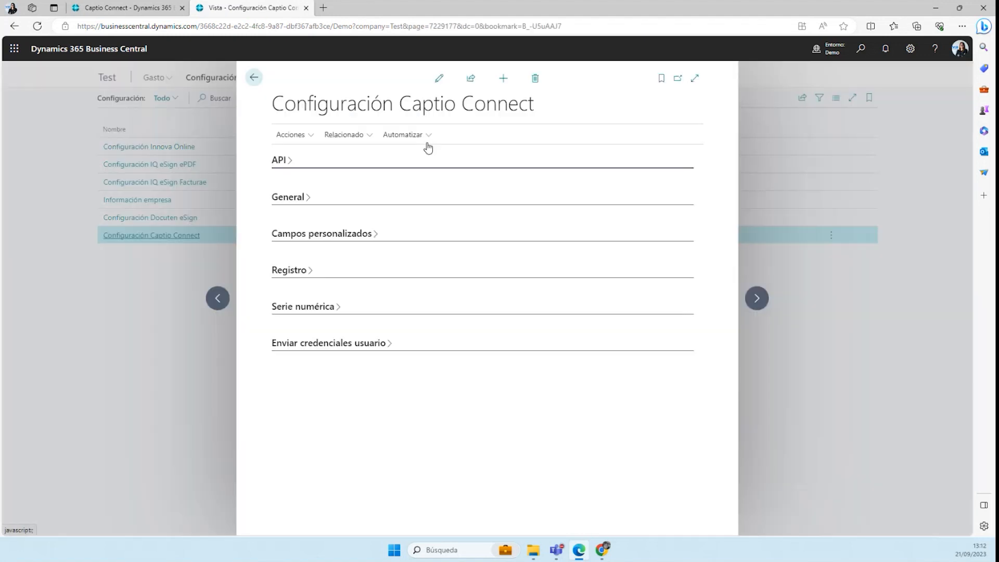
{"action": "left_click", "coordinate": [305, 135]}
{"action": "mouse_move", "coordinate": [306, 155]}
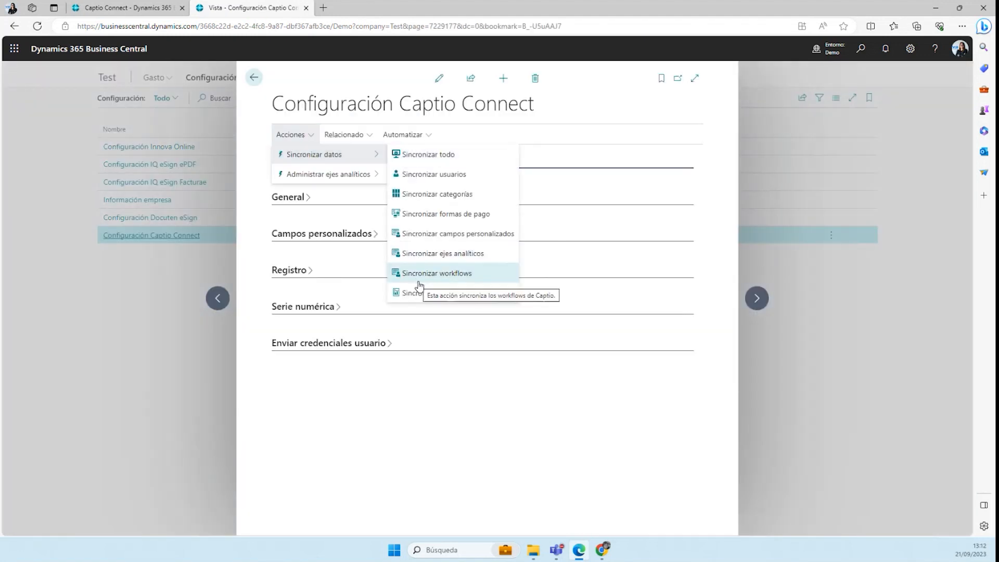
{"action": "left_click", "coordinate": [153, 362]}
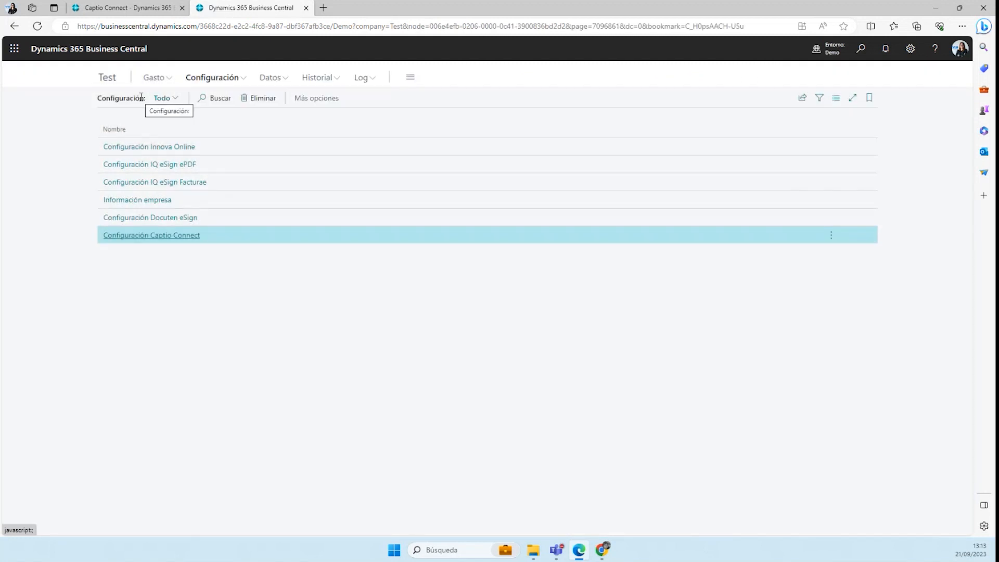
{"action": "left_click", "coordinate": [108, 83]}
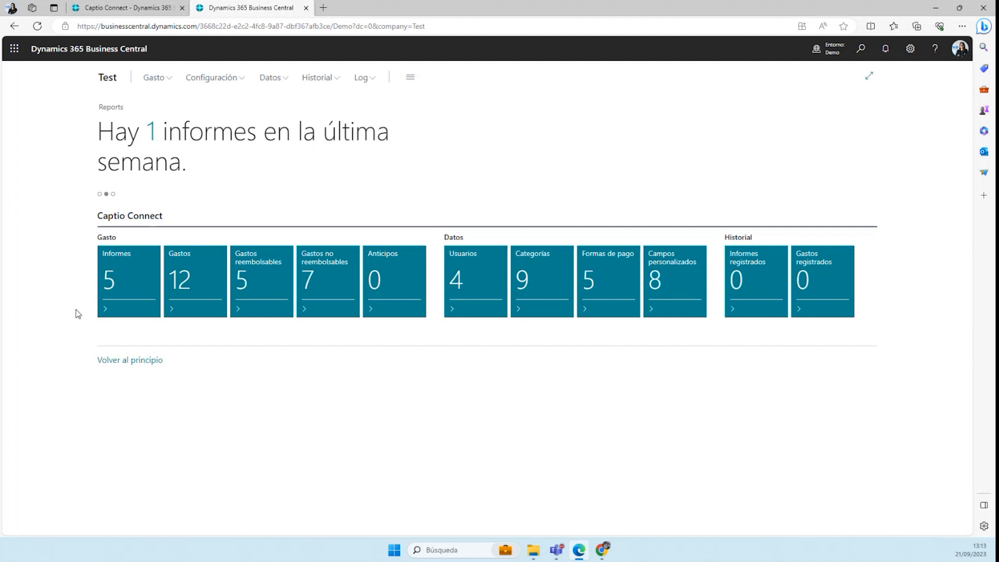
Review expense report CREP000088, its reimbursable expense CEXP000184 and the available action for posting expenses, and close the report and the list
{"action": "left_click", "coordinate": [113, 278]}
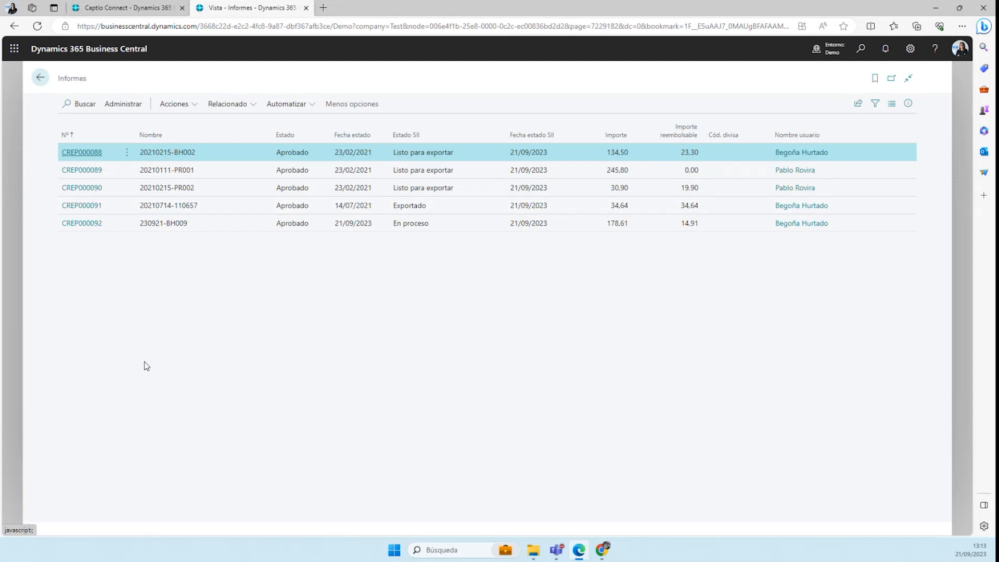
{"action": "left_click", "coordinate": [97, 152]}
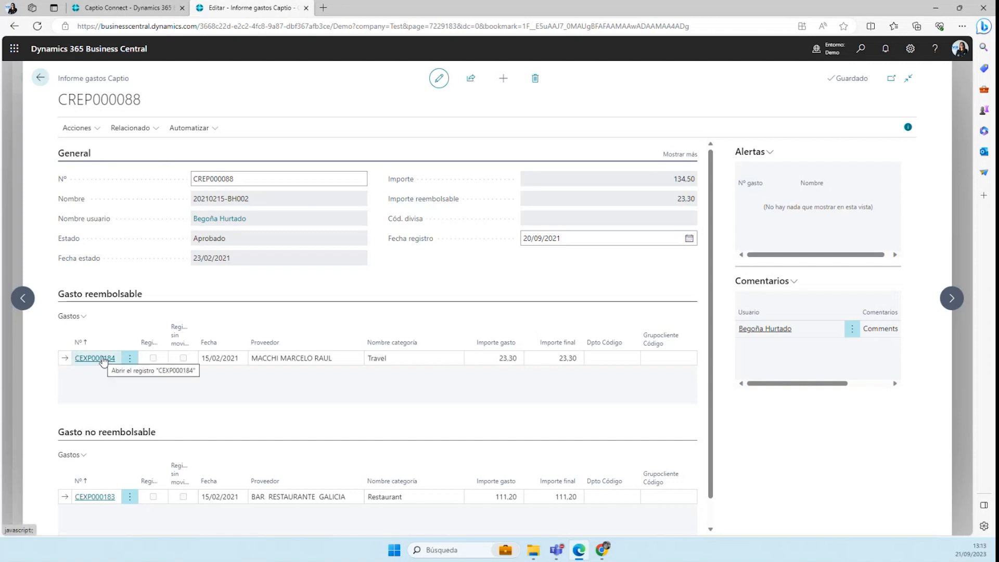
{"action": "left_click", "coordinate": [78, 359]}
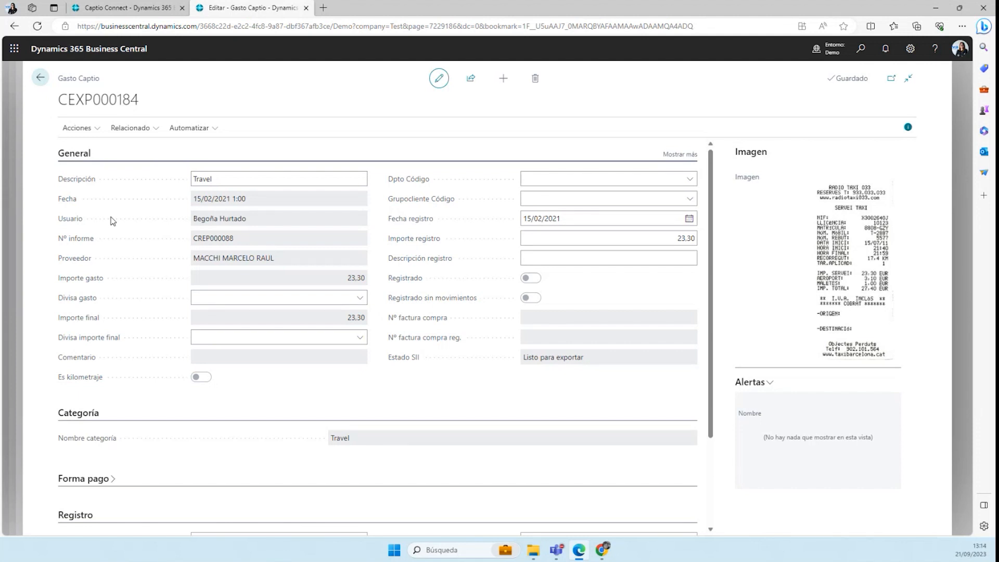
{"action": "left_click", "coordinate": [40, 79]}
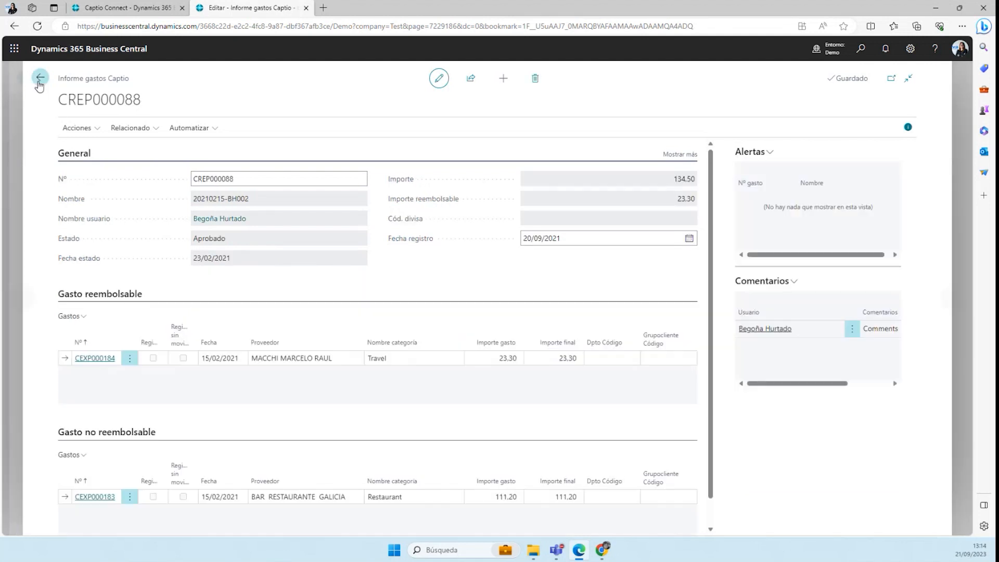
{"action": "left_click", "coordinate": [74, 129]}
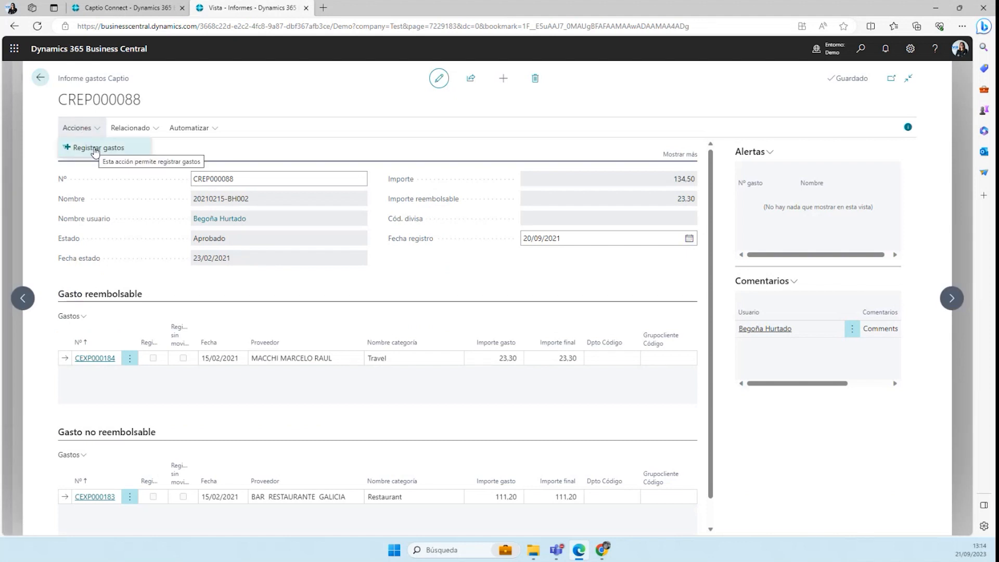
{"action": "left_click", "coordinate": [40, 78]}
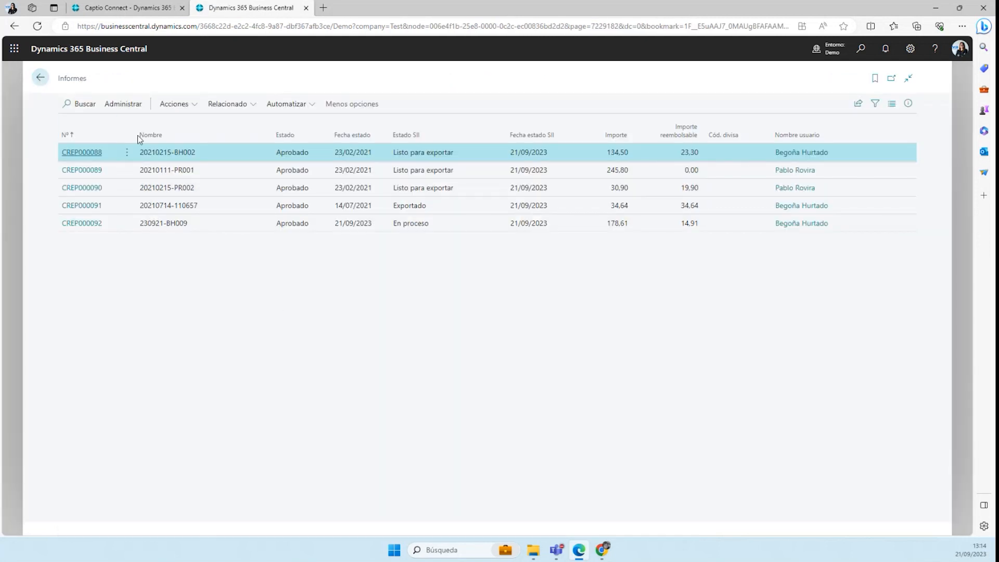
{"action": "left_click", "coordinate": [40, 78]}
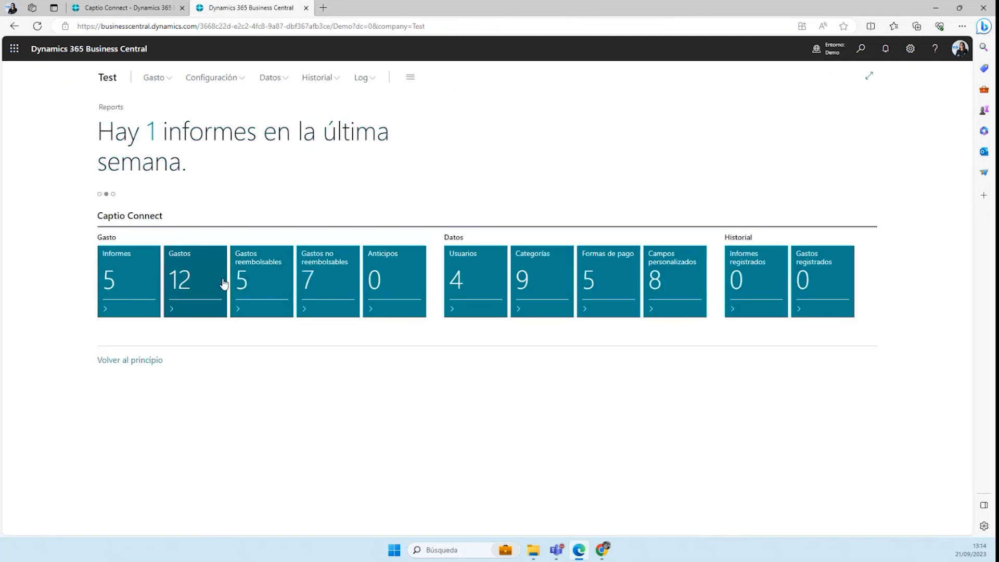
View the non-reimbursable expenses and reopen the list of expense reports
{"action": "left_click", "coordinate": [331, 276]}
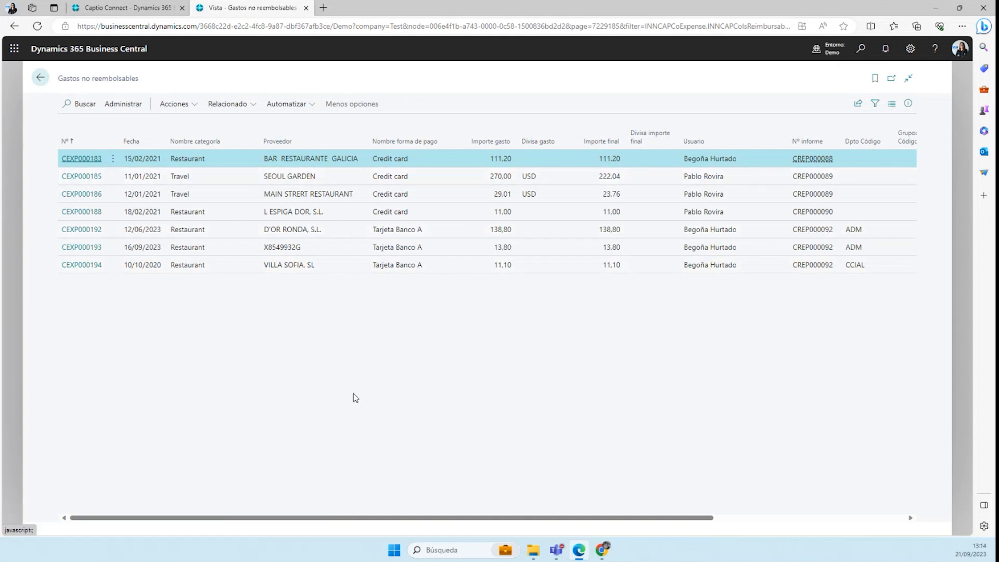
{"action": "left_click", "coordinate": [41, 77]}
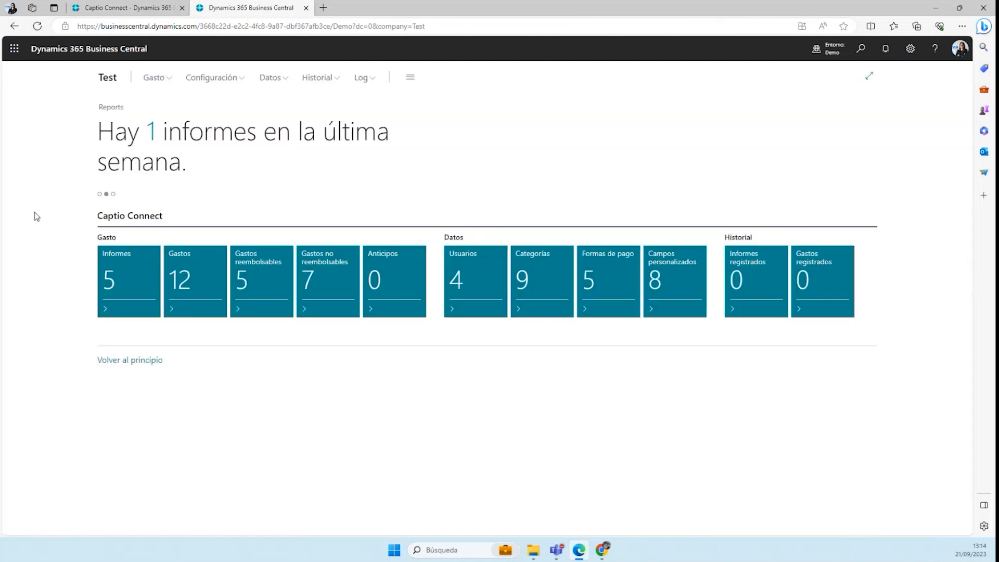
{"action": "left_click", "coordinate": [115, 282]}
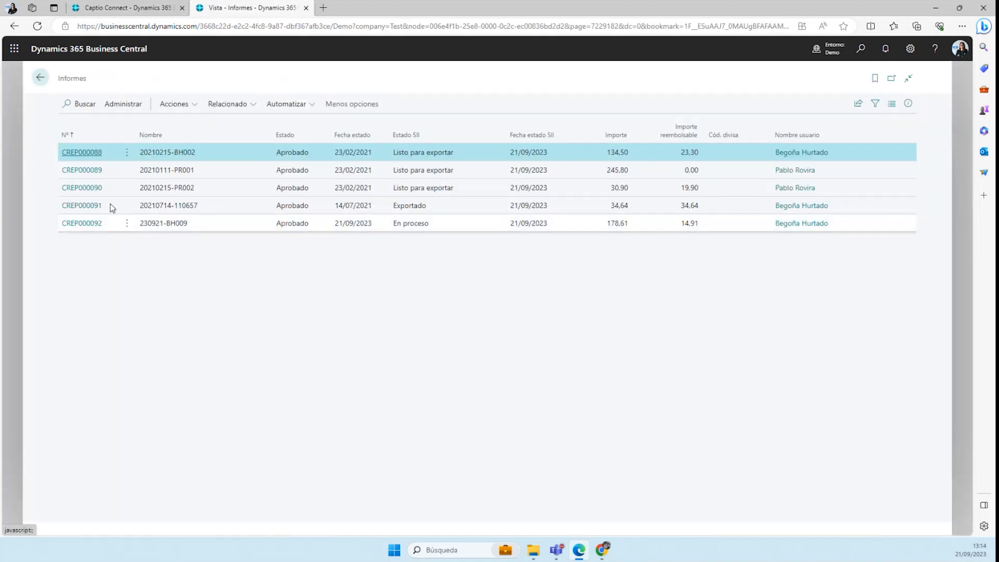
View expense report CREP000088 from the reports list and return to the role center
{"action": "left_click", "coordinate": [79, 154]}
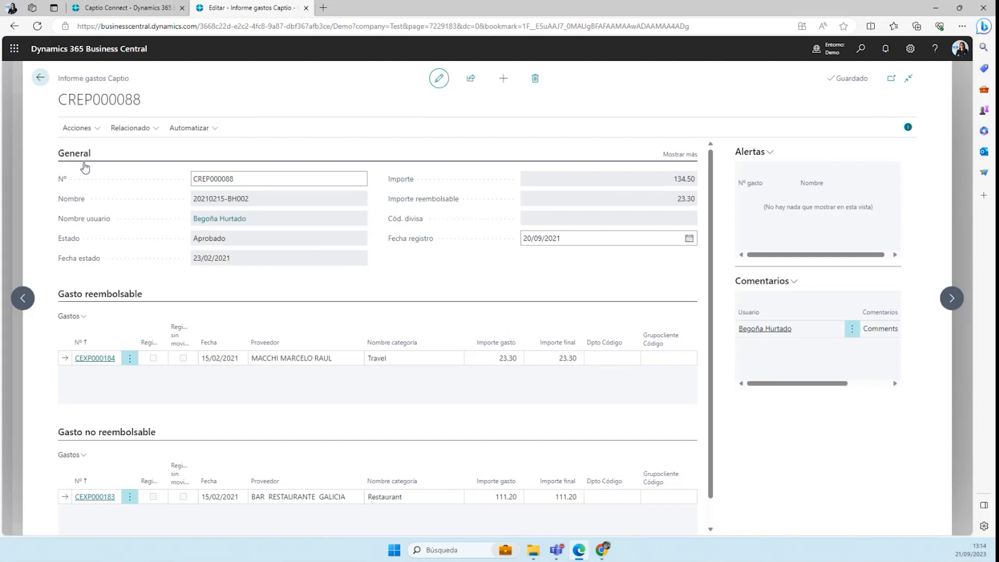
{"action": "left_click", "coordinate": [40, 78]}
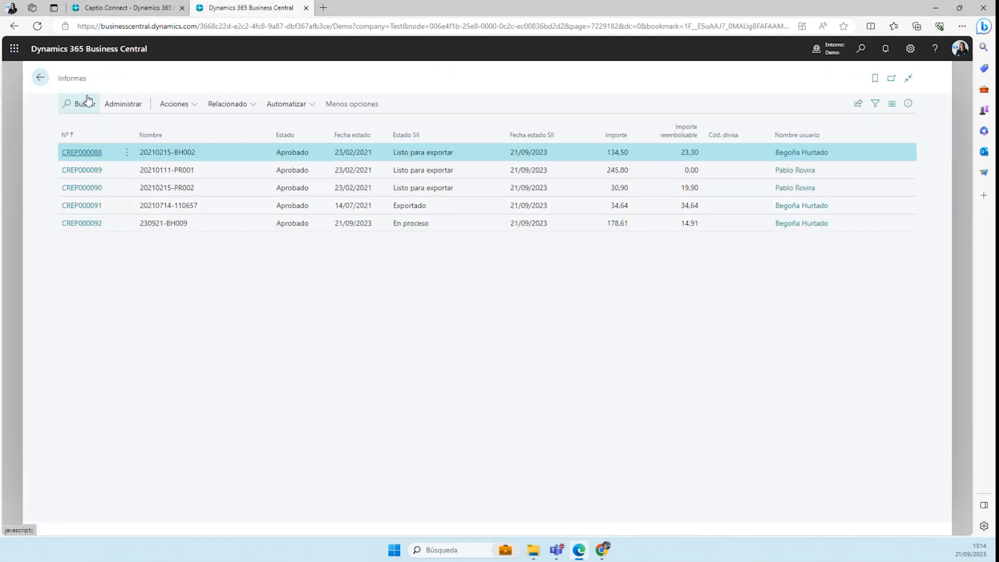
{"action": "left_click", "coordinate": [41, 77]}
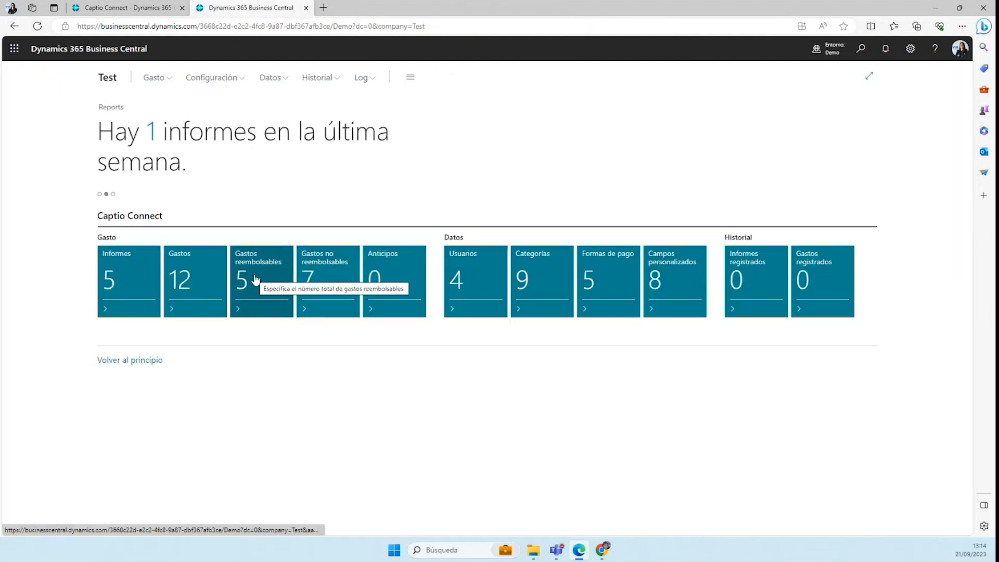
Open expense CEXP000184 from the reimbursable expenses, and review its receipt image and the available related-information options
{"action": "left_click", "coordinate": [270, 281]}
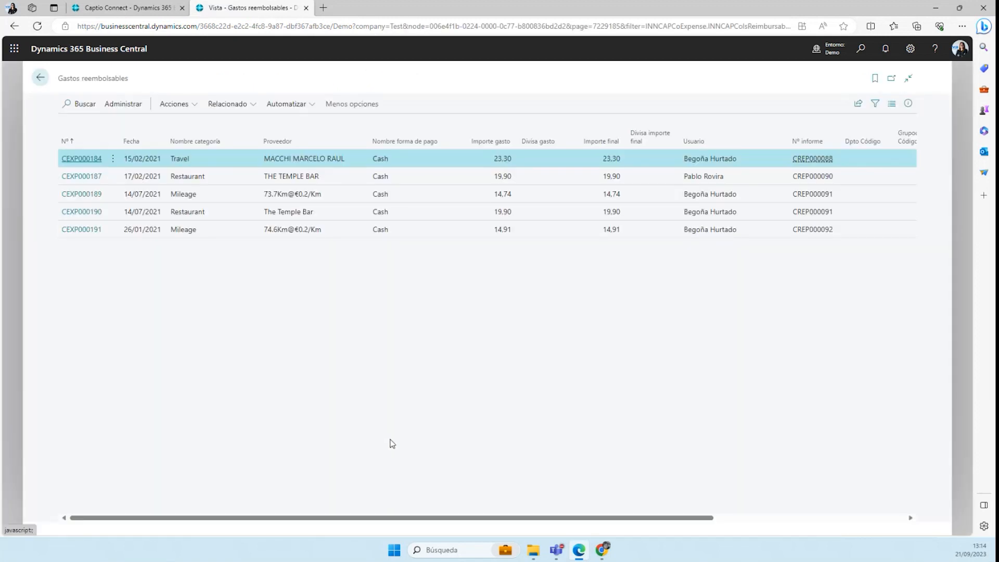
{"action": "left_click", "coordinate": [90, 161]}
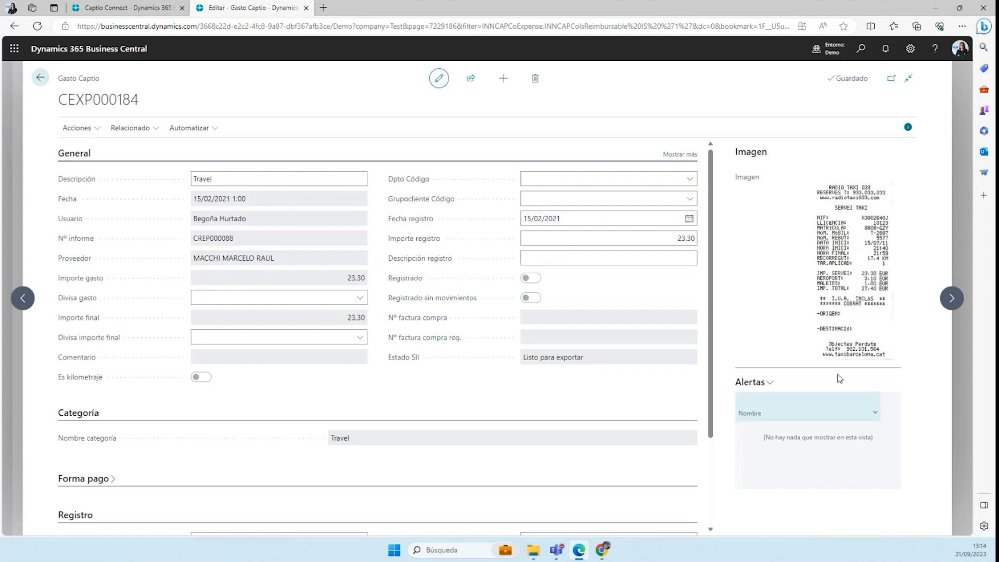
{"action": "left_click", "coordinate": [143, 128]}
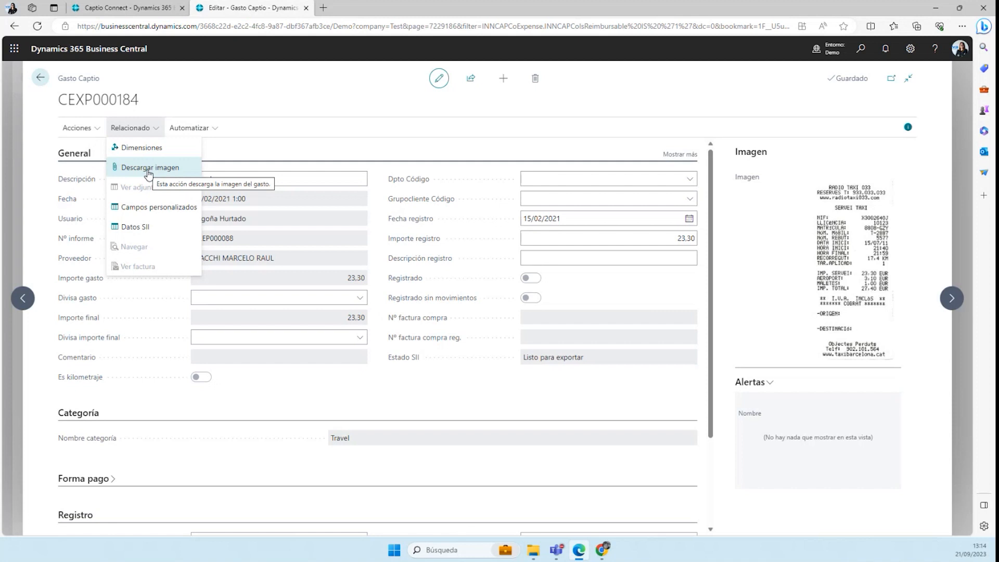
{"action": "left_click", "coordinate": [341, 88]}
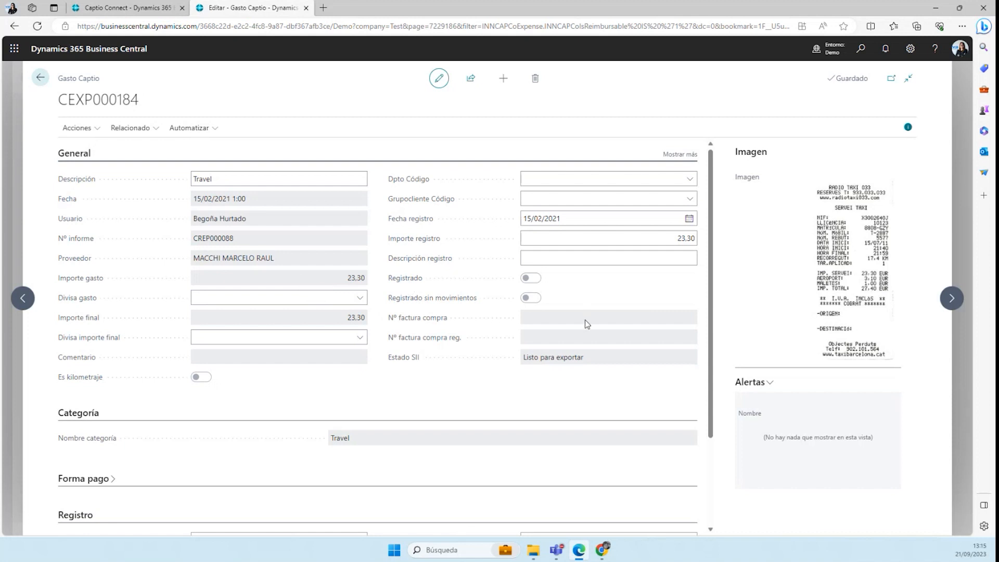
Review the department and customer group dimensions of expense CEXP000184 and its posting details, including the tax ID and country/region fields
{"action": "left_click", "coordinate": [575, 177]}
{"action": "left_click", "coordinate": [562, 197]}
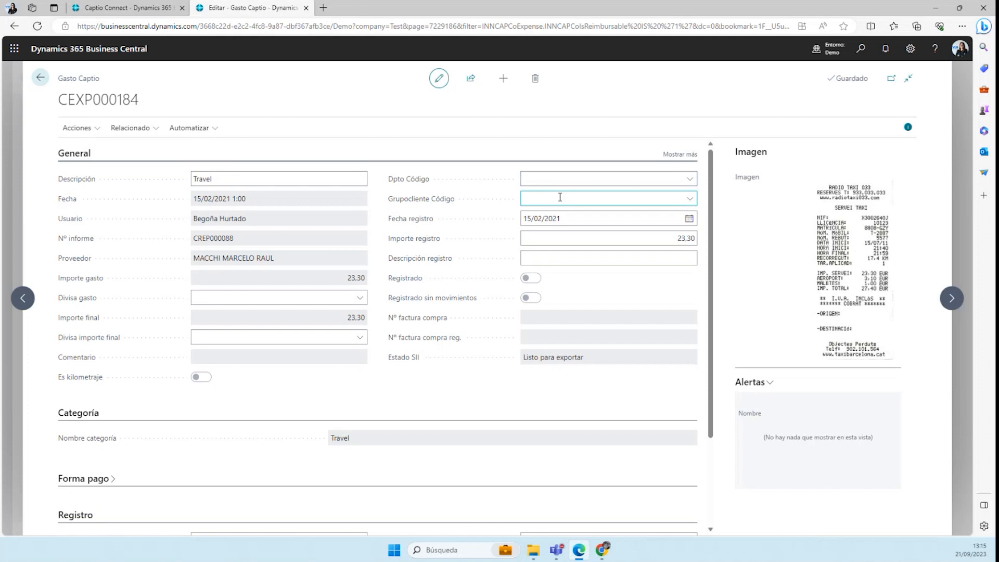
{"action": "scroll", "coordinate": [211, 403], "scroll_direction": "down", "scroll_amount": 1}
{"action": "scroll", "coordinate": [211, 403], "scroll_direction": "down", "scroll_amount": 2}
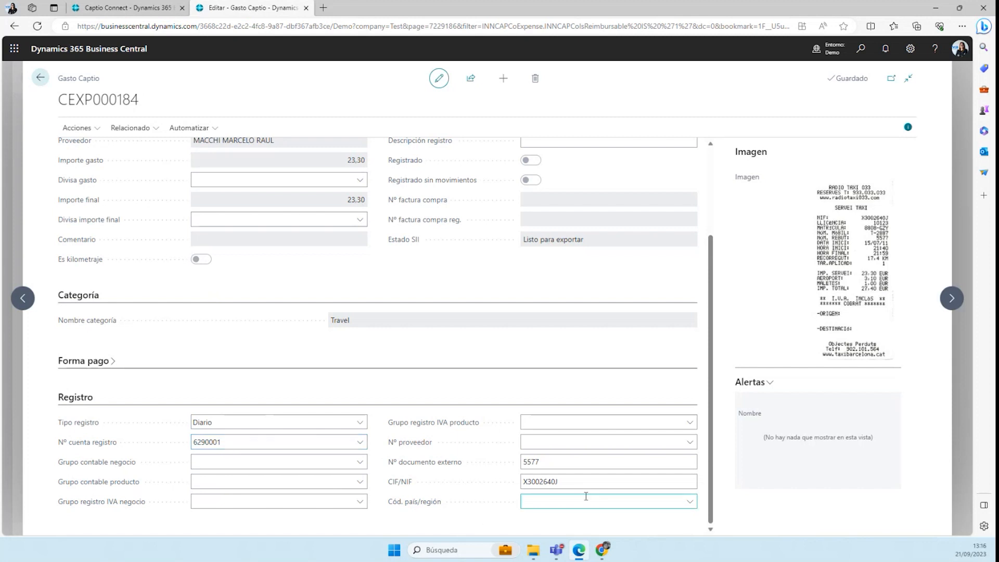
{"action": "left_click", "coordinate": [528, 483]}
{"action": "left_click", "coordinate": [541, 501]}
{"action": "left_click", "coordinate": [563, 481]}
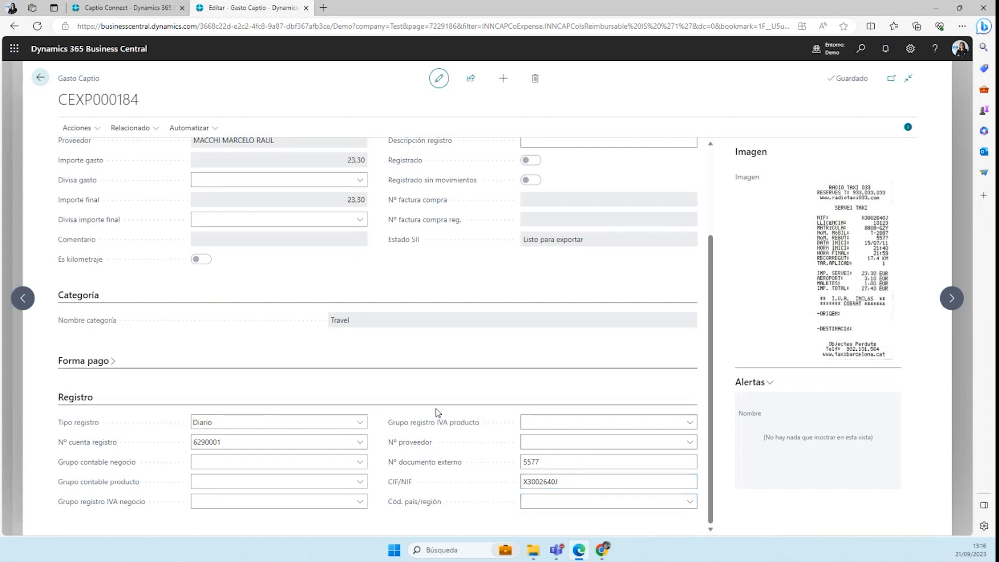
Post reimbursable expense CEXP000184 and accept the confirmation
{"action": "scroll", "coordinate": [436, 413], "scroll_direction": "up", "scroll_amount": 3}
{"action": "left_click", "coordinate": [86, 129]}
{"action": "left_click", "coordinate": [94, 148]}
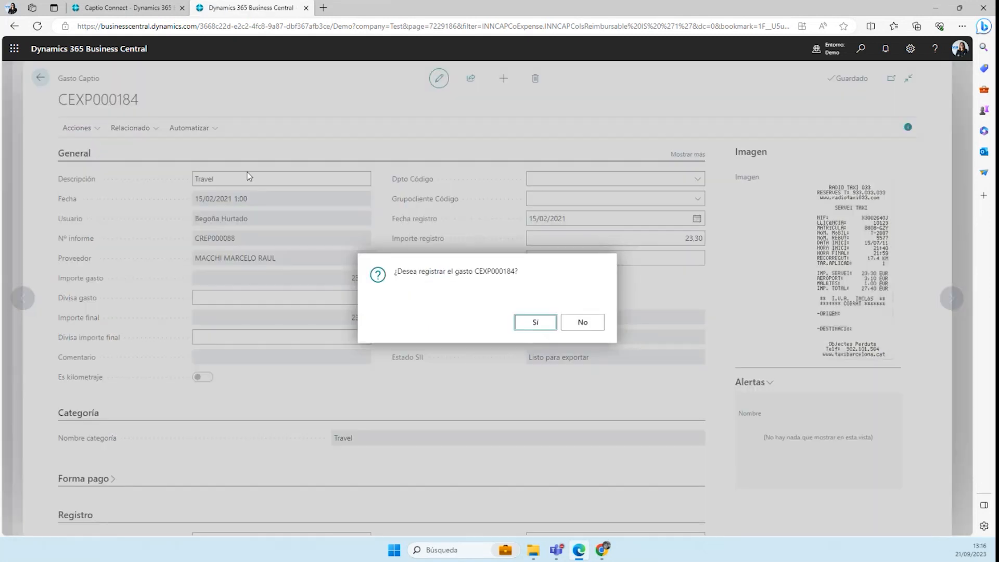
{"action": "left_click", "coordinate": [518, 325]}
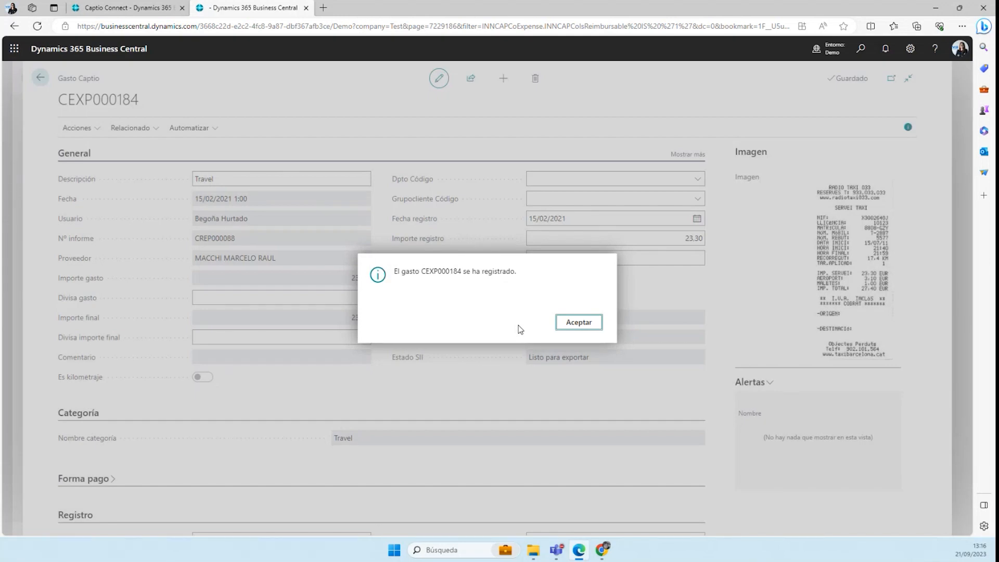
{"action": "left_click", "coordinate": [587, 326]}
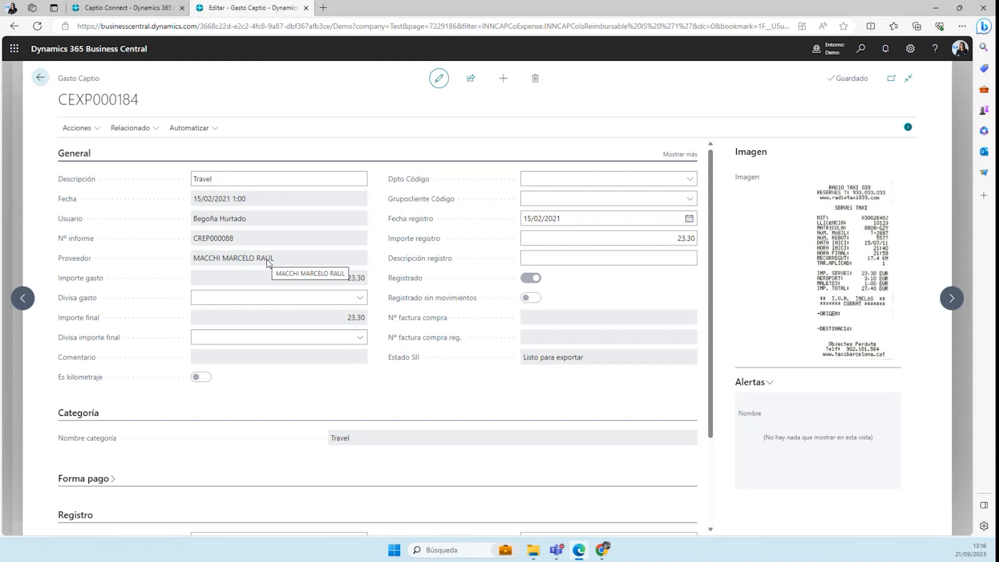
Find the entries related to posted expense CEXP000184, view its general ledger entries, and return to the role center
{"action": "left_click", "coordinate": [132, 128]}
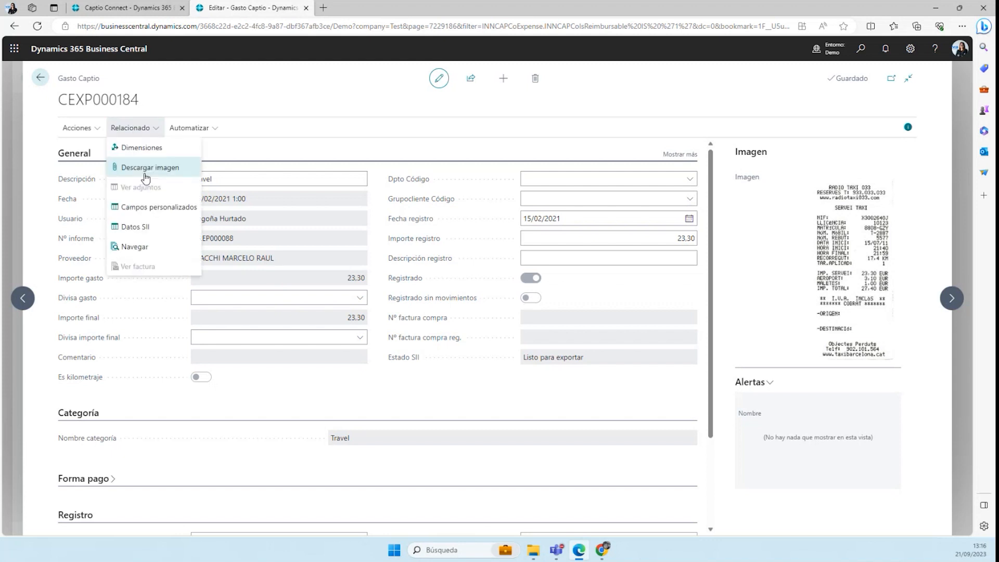
{"action": "left_click", "coordinate": [134, 246]}
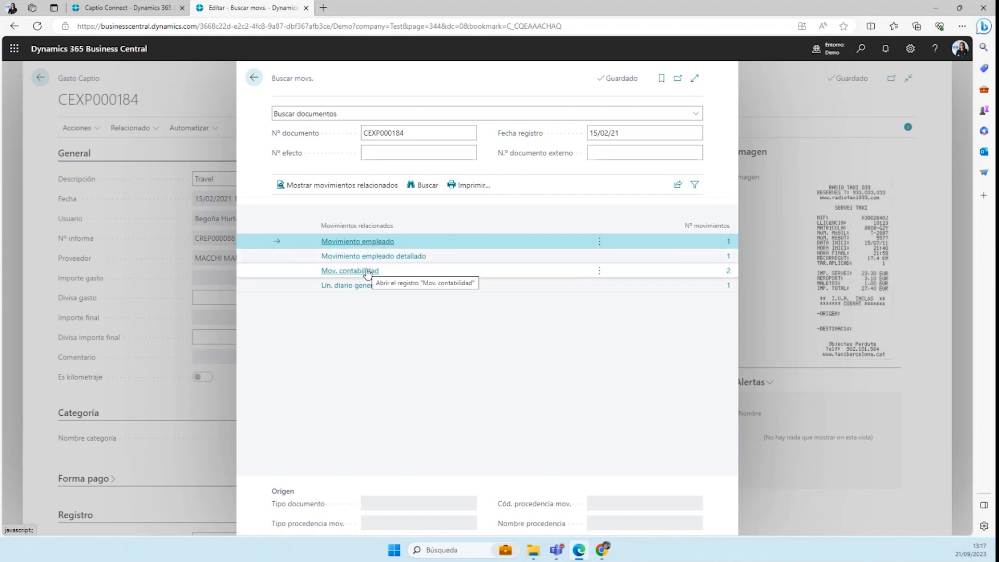
{"action": "left_click", "coordinate": [325, 271]}
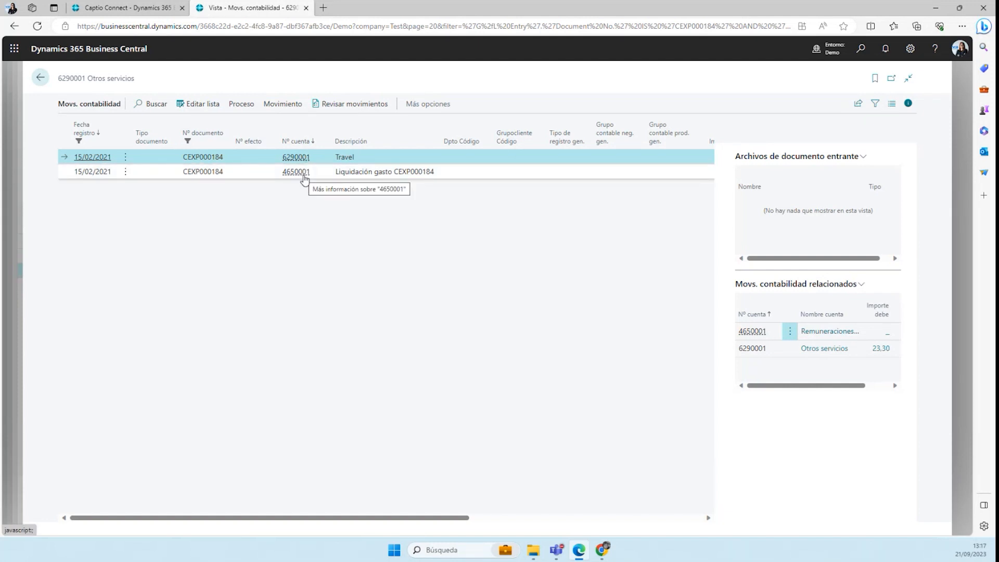
{"action": "left_click", "coordinate": [42, 81]}
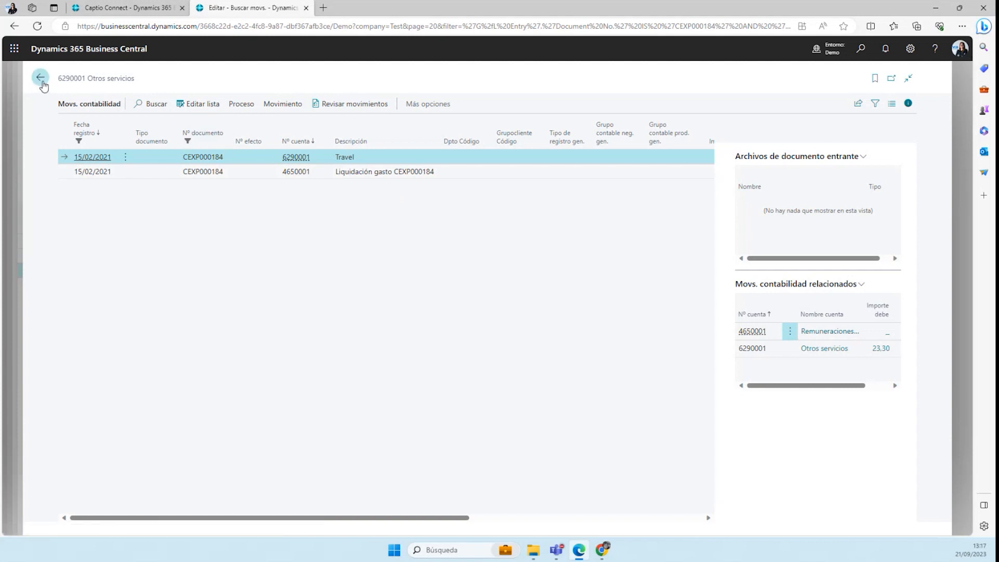
{"action": "left_click", "coordinate": [260, 79]}
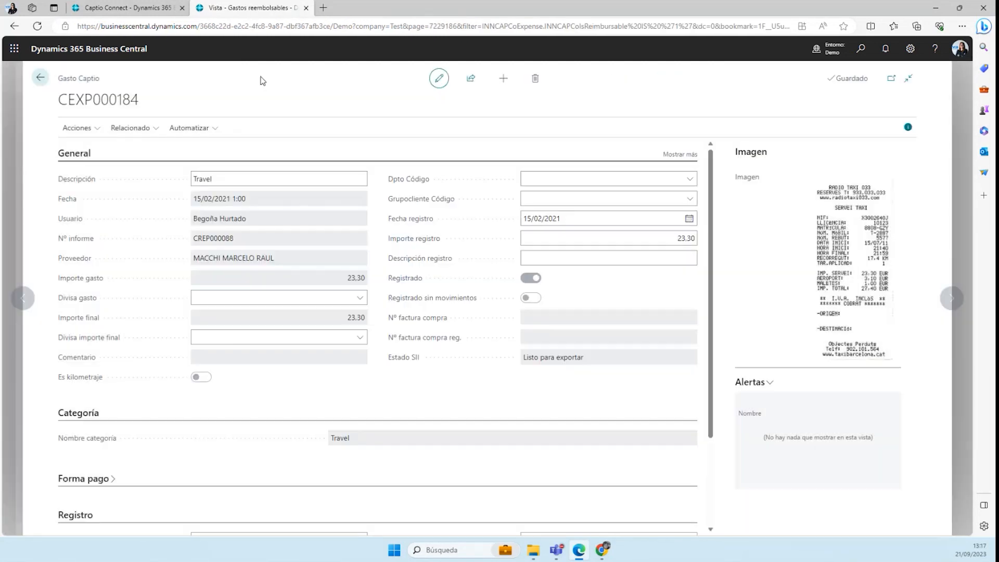
{"action": "left_click", "coordinate": [41, 78]}
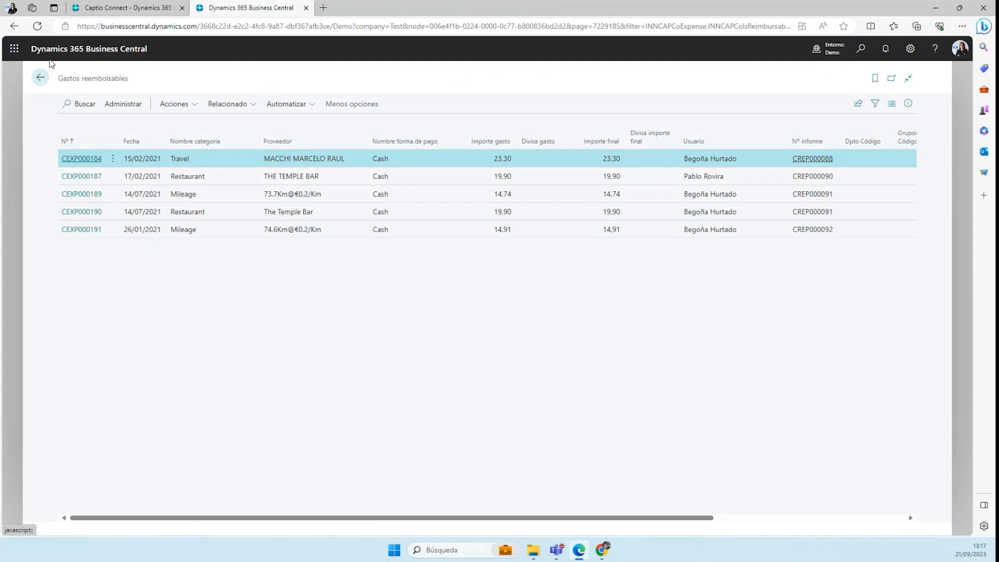
{"action": "left_click", "coordinate": [40, 78]}
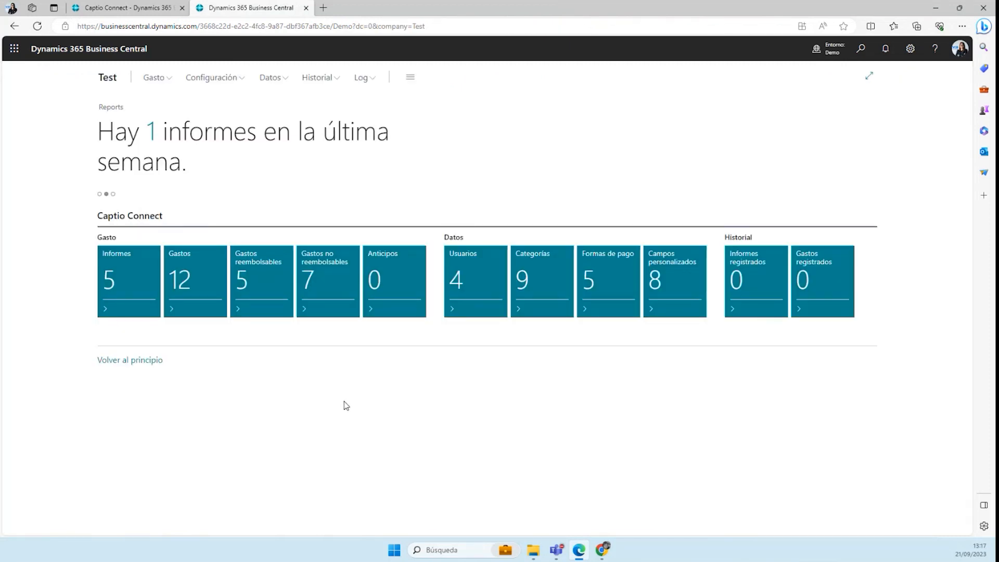
Open non-reimbursable expense CEXP000183, examine its SII data with the VAT detail, and return to the expense
{"action": "left_click", "coordinate": [327, 290]}
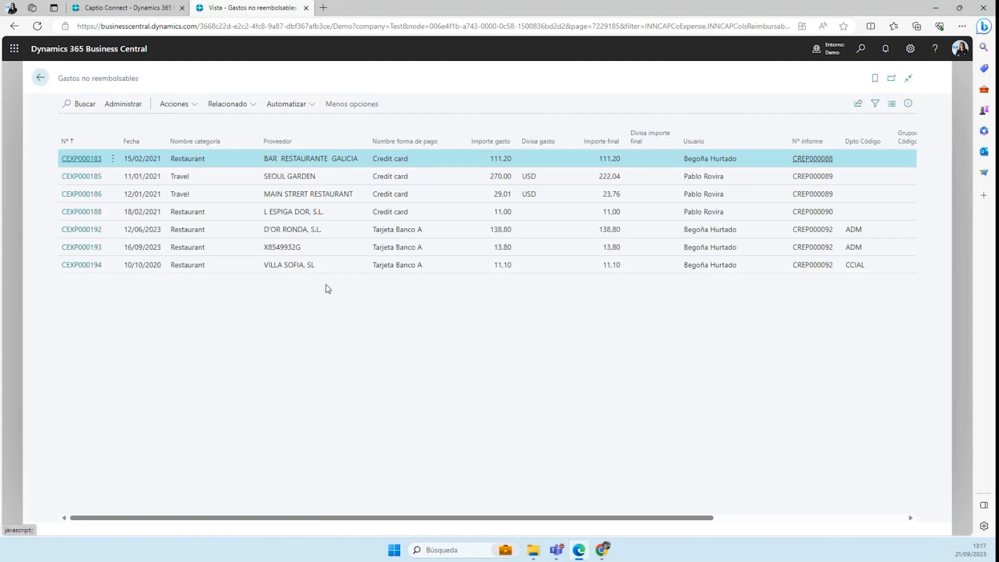
{"action": "left_click", "coordinate": [96, 159]}
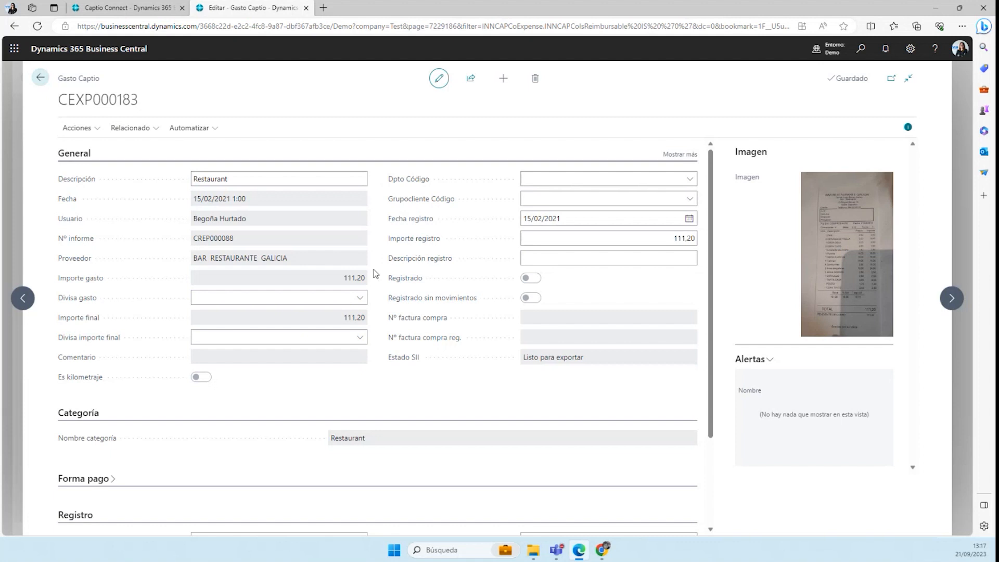
{"action": "left_click", "coordinate": [152, 131]}
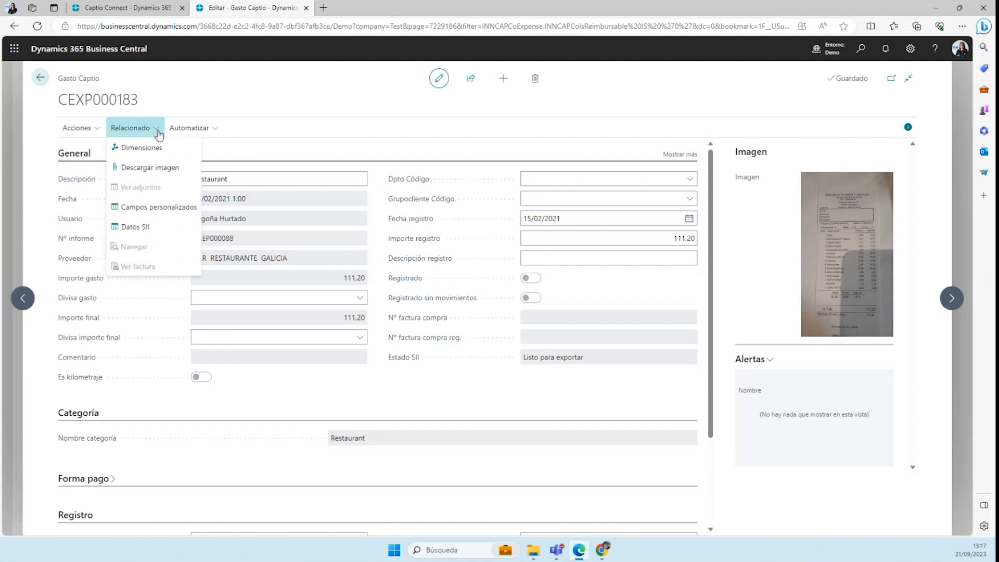
{"action": "left_click", "coordinate": [148, 229]}
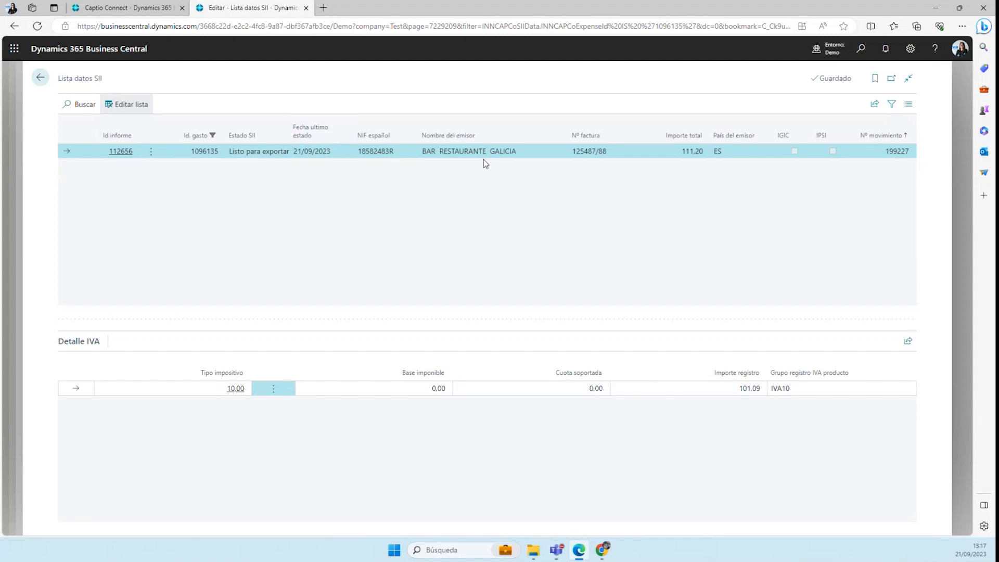
{"action": "left_click", "coordinate": [40, 77]}
{"action": "scroll", "coordinate": [373, 321], "scroll_direction": "down", "scroll_amount": 3}
{"action": "scroll", "coordinate": [373, 321], "scroll_direction": "up", "scroll_amount": 3}
{"action": "left_click", "coordinate": [129, 136]}
{"action": "left_click", "coordinate": [147, 218]}
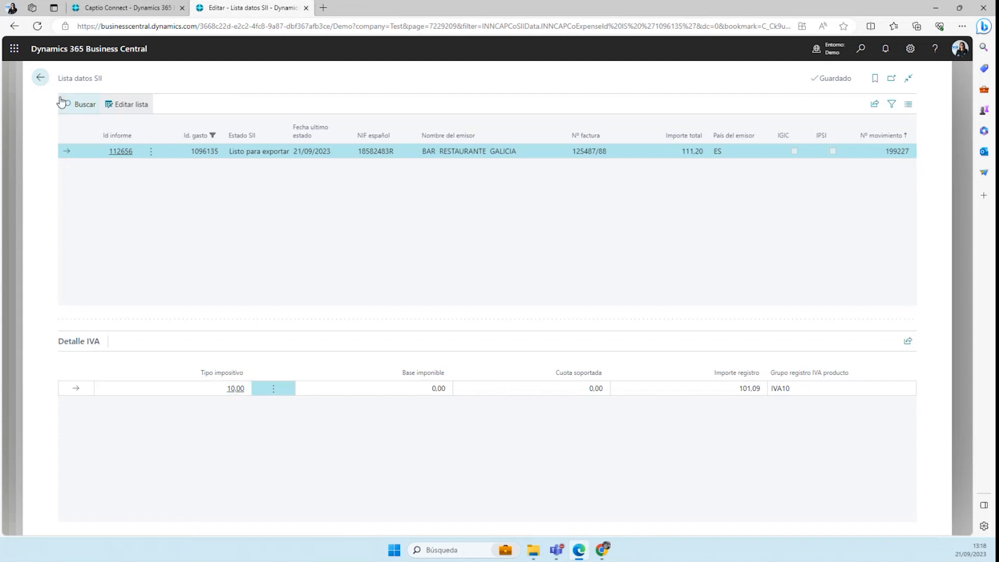
{"action": "left_click", "coordinate": [39, 78]}
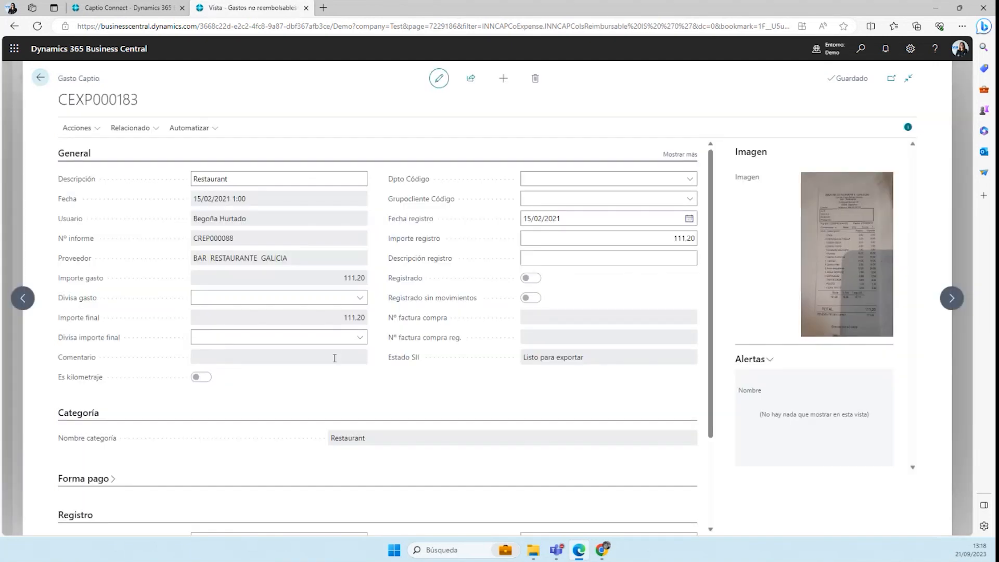
Set the posting type (Tipo registro) of expense CEXP000183 to Factura compra
{"action": "scroll", "coordinate": [397, 383], "scroll_direction": "down", "scroll_amount": 3}
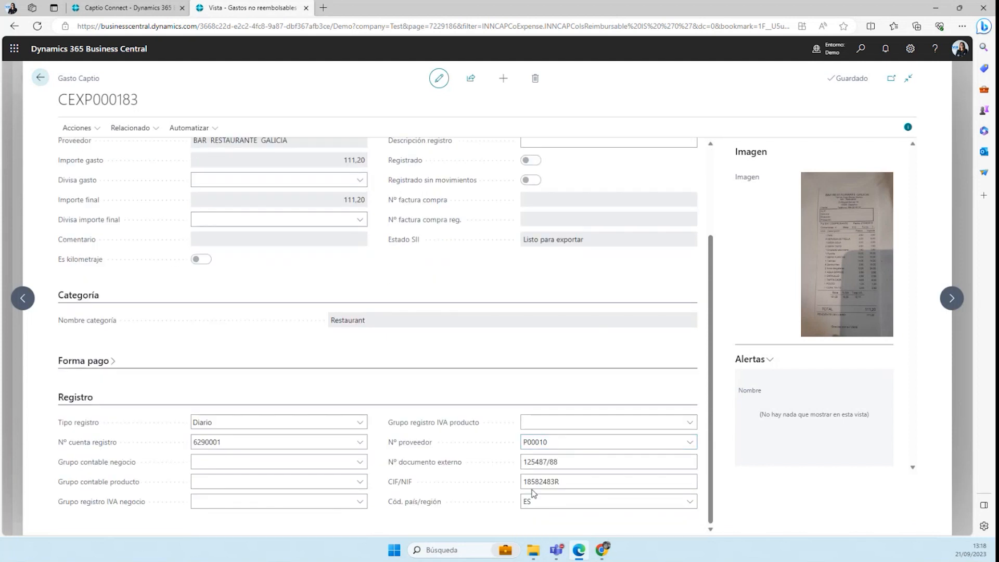
{"action": "left_click", "coordinate": [559, 482]}
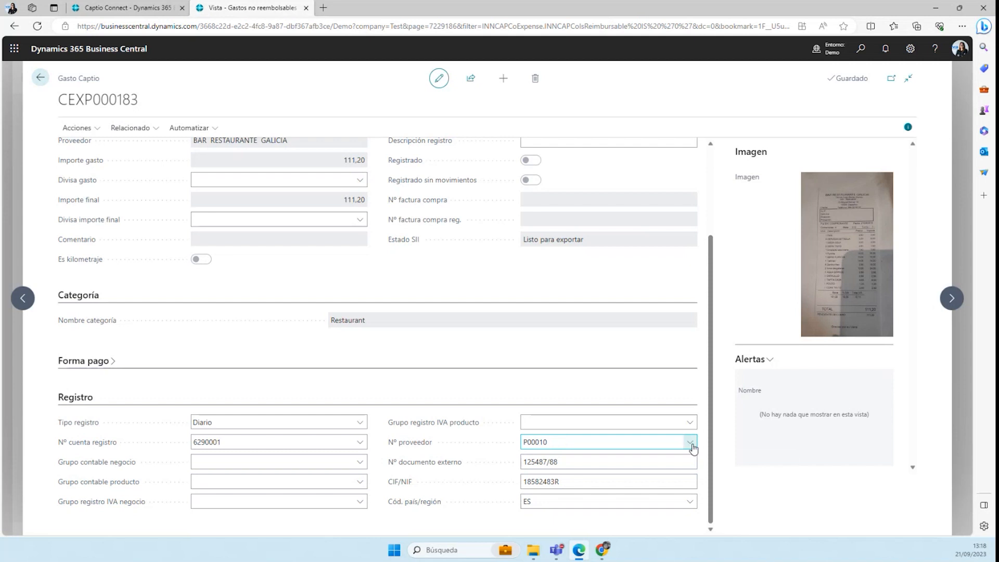
{"action": "left_click", "coordinate": [660, 426]}
{"action": "left_click", "coordinate": [358, 422]}
{"action": "left_click", "coordinate": [297, 446]}
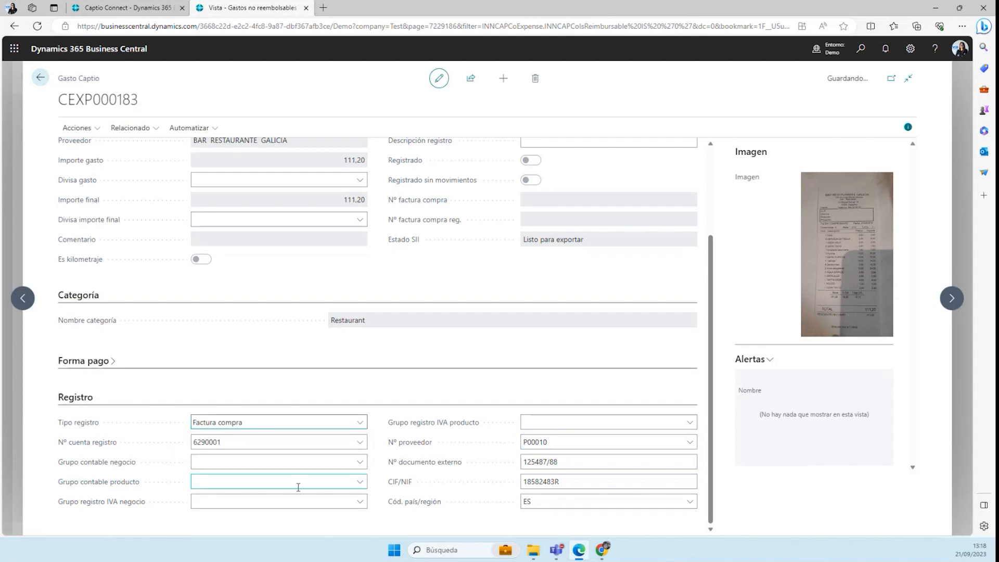
Post non-reimbursable expense CEXP000183 and open the purchase invoice generated from it
{"action": "left_click", "coordinate": [76, 128]}
{"action": "left_click", "coordinate": [90, 148]}
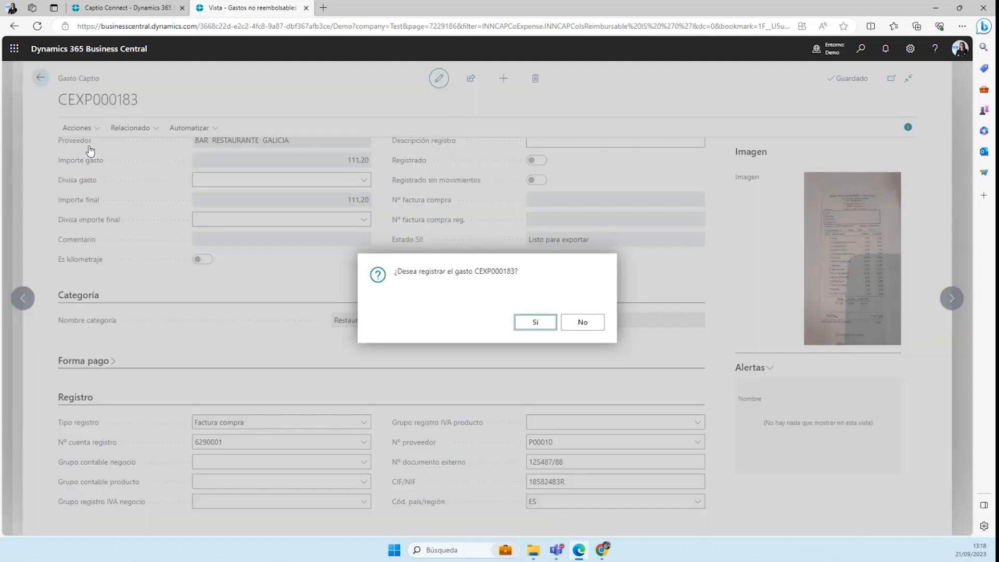
{"action": "left_click", "coordinate": [528, 325]}
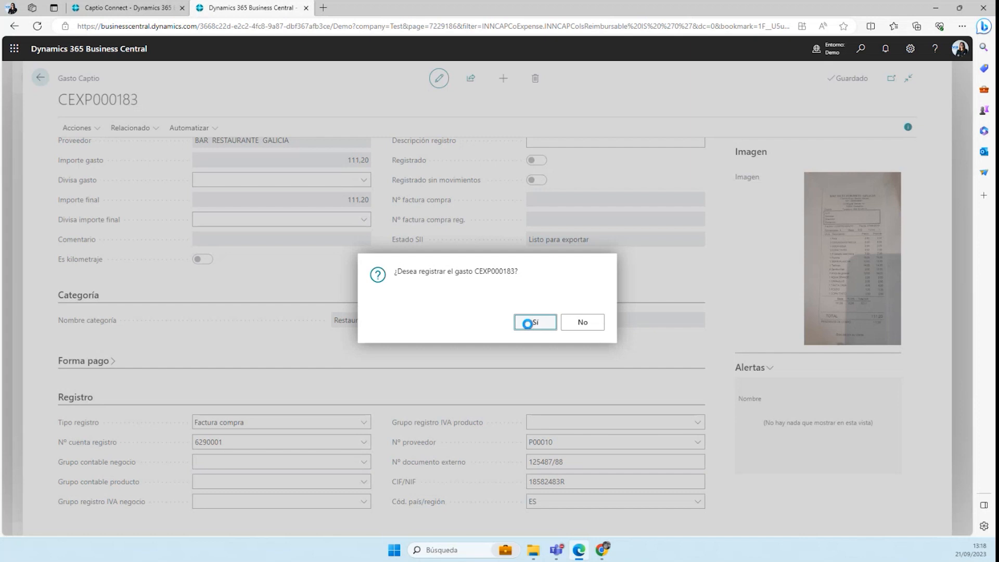
{"action": "left_click", "coordinate": [577, 324]}
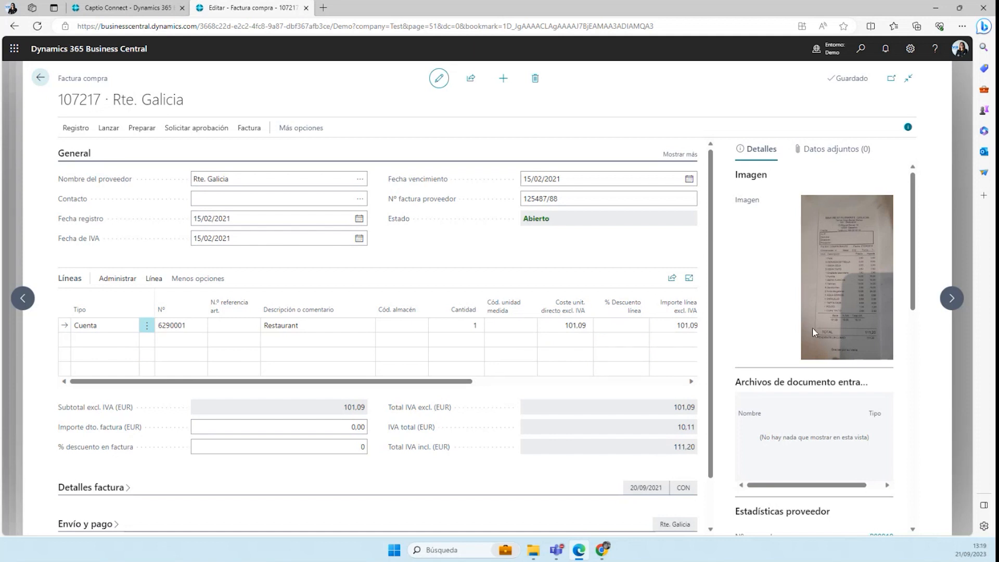
Post the Rte. Galicia purchase invoice and open the resulting posted invoice
{"action": "left_click", "coordinate": [72, 131]}
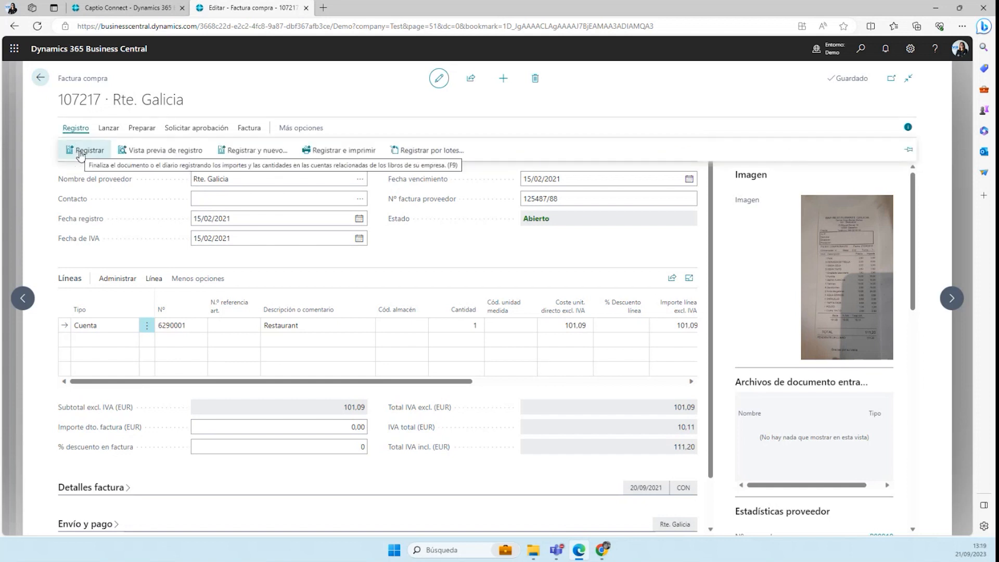
{"action": "left_click", "coordinate": [80, 151]}
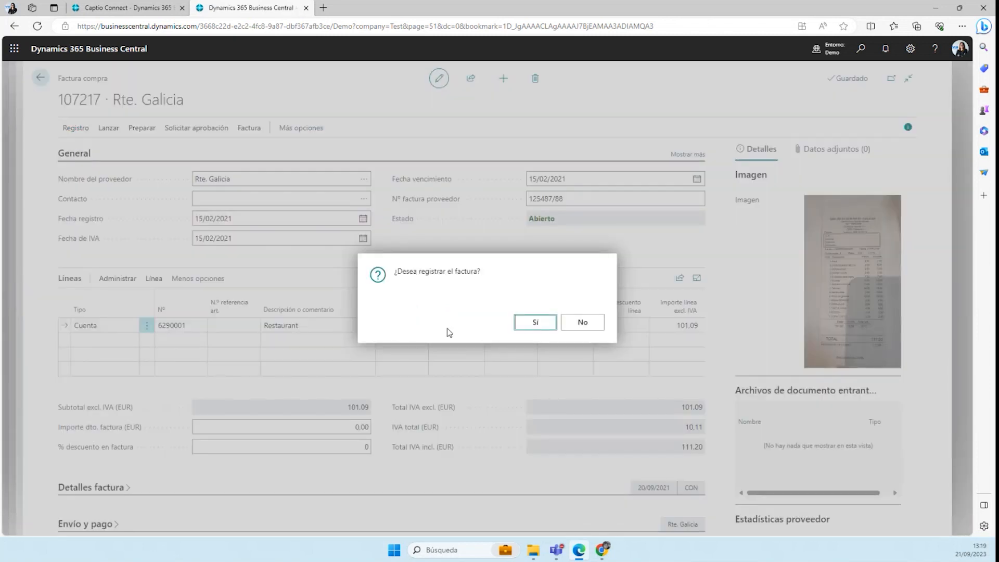
{"action": "left_click", "coordinate": [528, 334]}
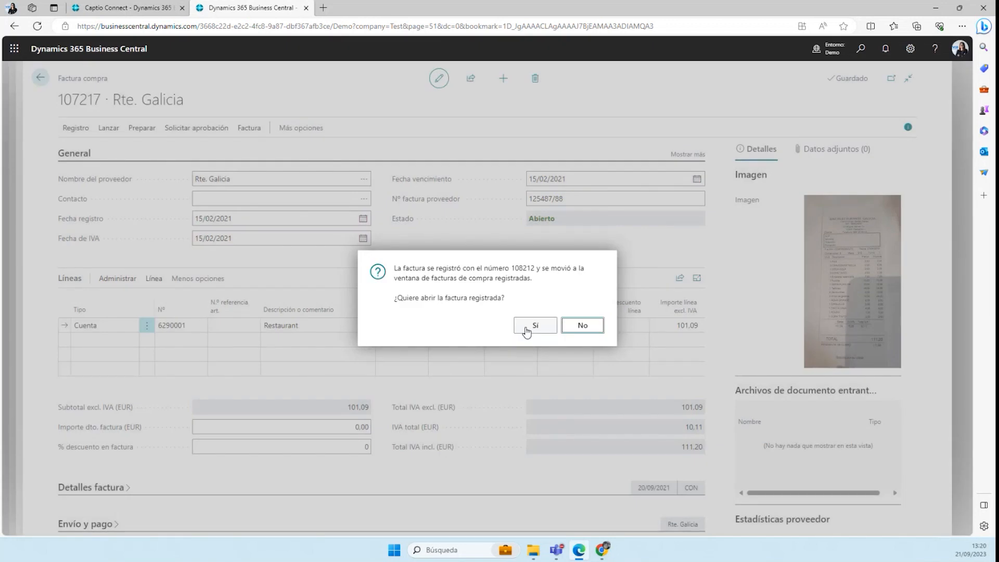
{"action": "left_click", "coordinate": [527, 330]}
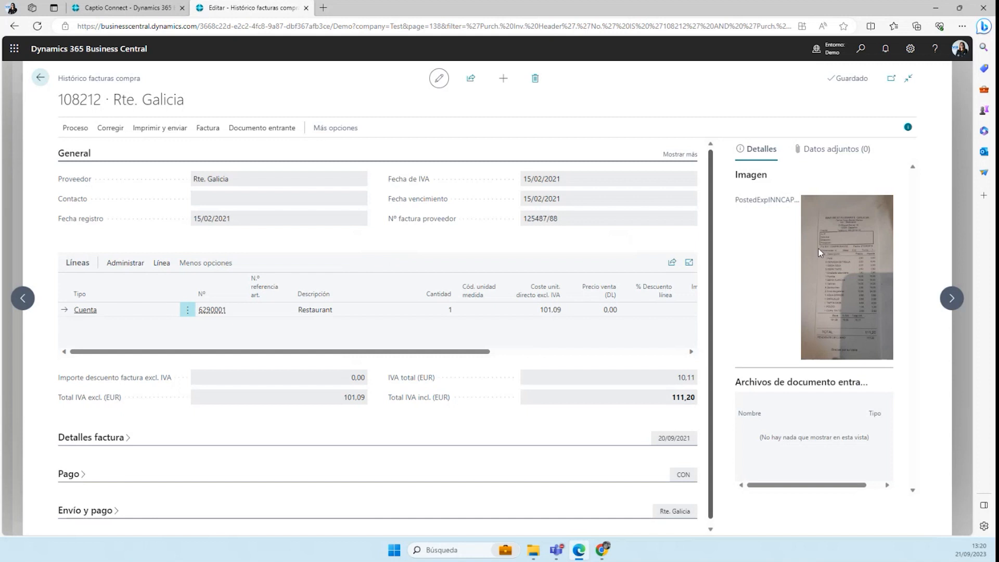
Close the posted invoice and the non-reimbursable expenses list, and refresh the role center
{"action": "left_click", "coordinate": [41, 78]}
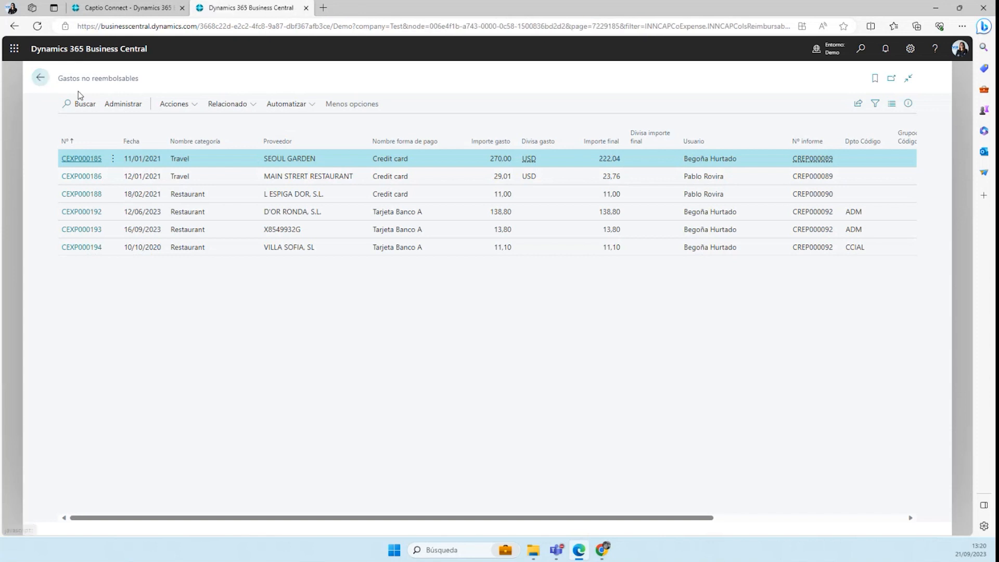
{"action": "left_click", "coordinate": [40, 78]}
{"action": "left_click", "coordinate": [37, 26]}
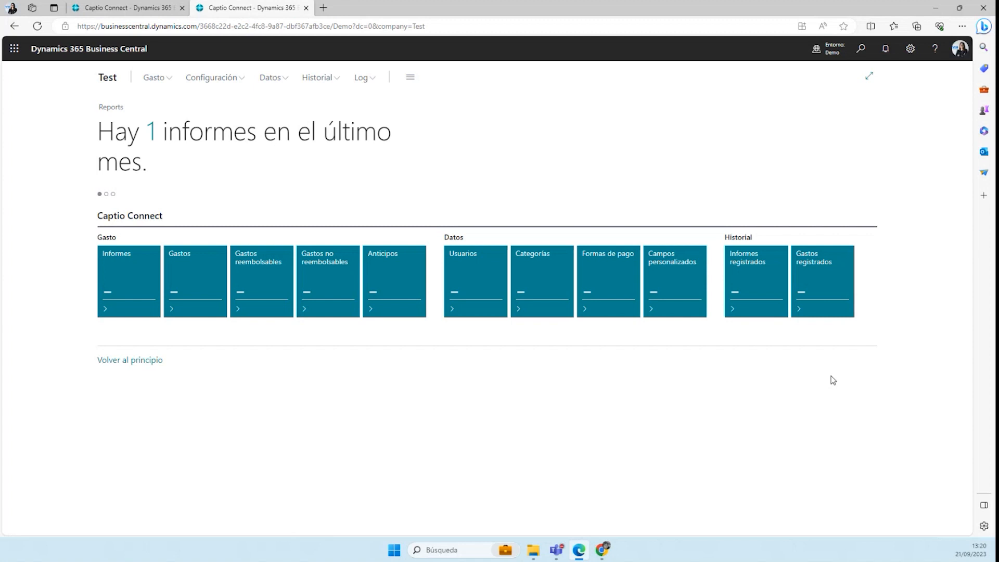
Open the posted expenses (Gastos registrados) and show them as a list instead of tiles
{"action": "left_click", "coordinate": [812, 285]}
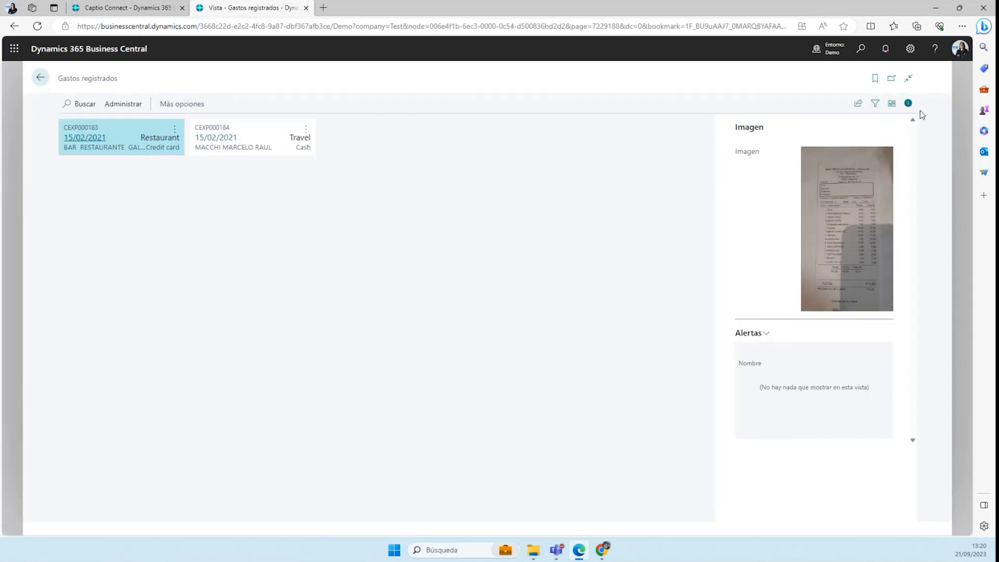
{"action": "left_click", "coordinate": [893, 107]}
{"action": "left_click", "coordinate": [839, 130]}
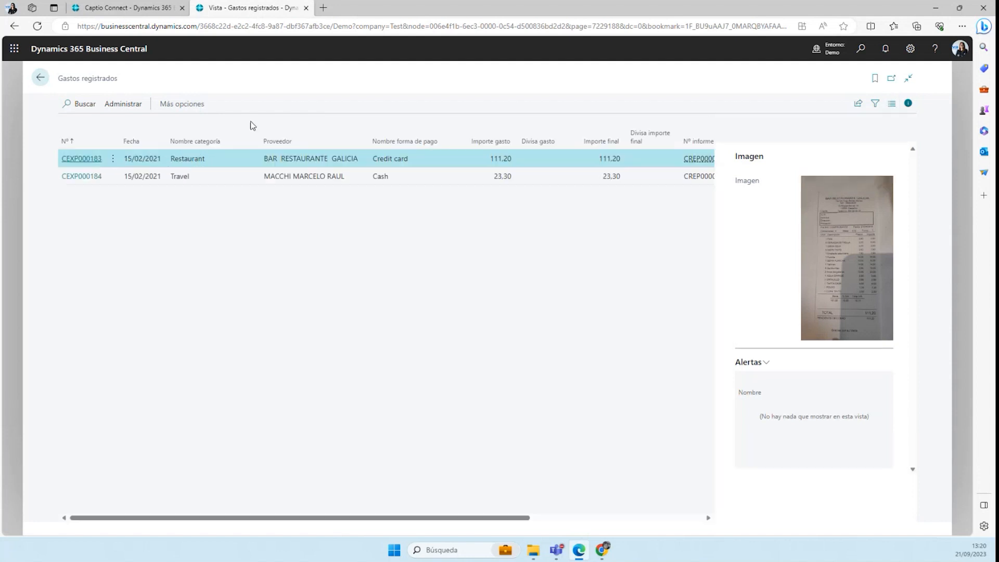
Examine posted expense CEXP000183, its posted purchase invoice number and its related actions, and return to the role center
{"action": "left_click", "coordinate": [92, 159]}
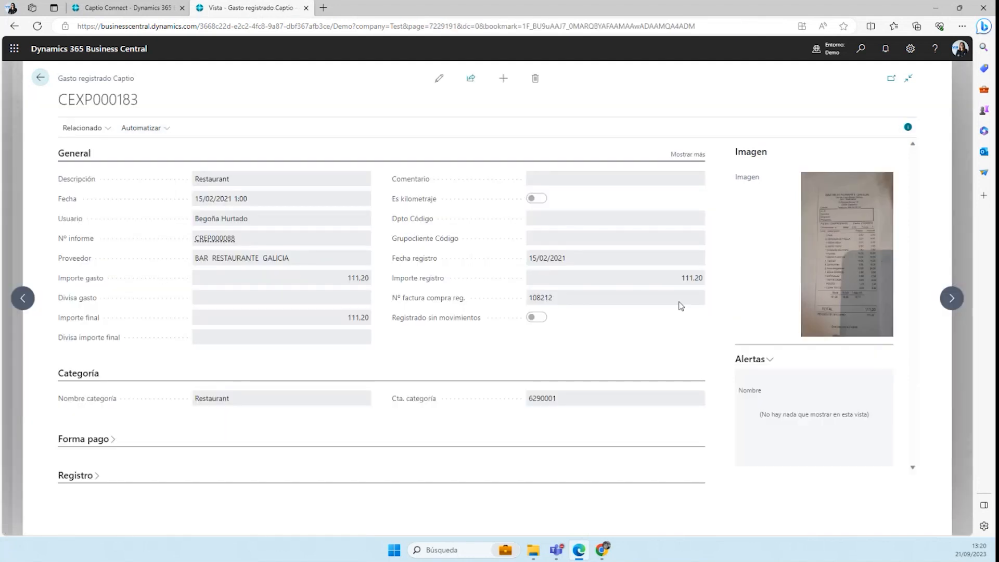
{"action": "left_click", "coordinate": [84, 128]}
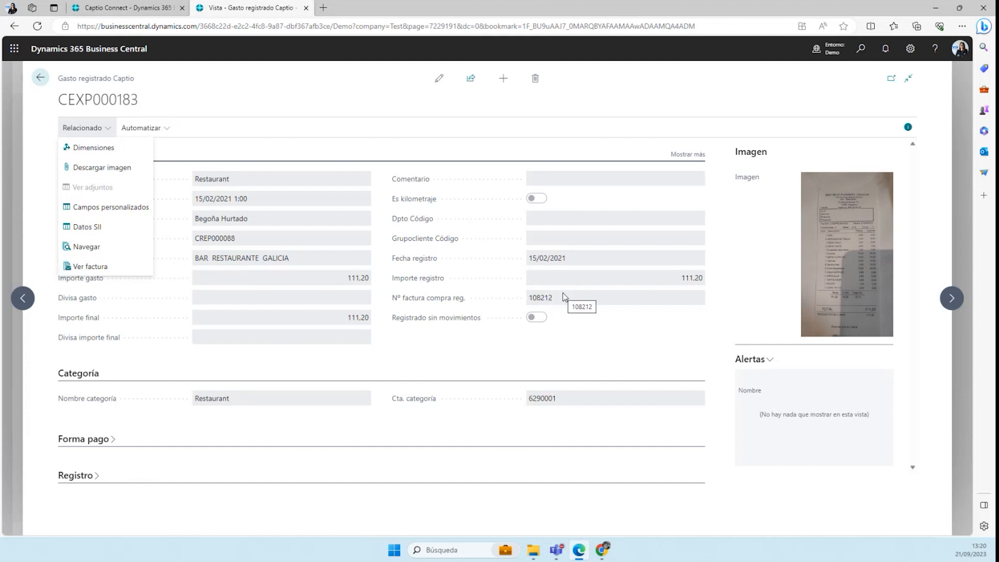
{"action": "left_click", "coordinate": [354, 97]}
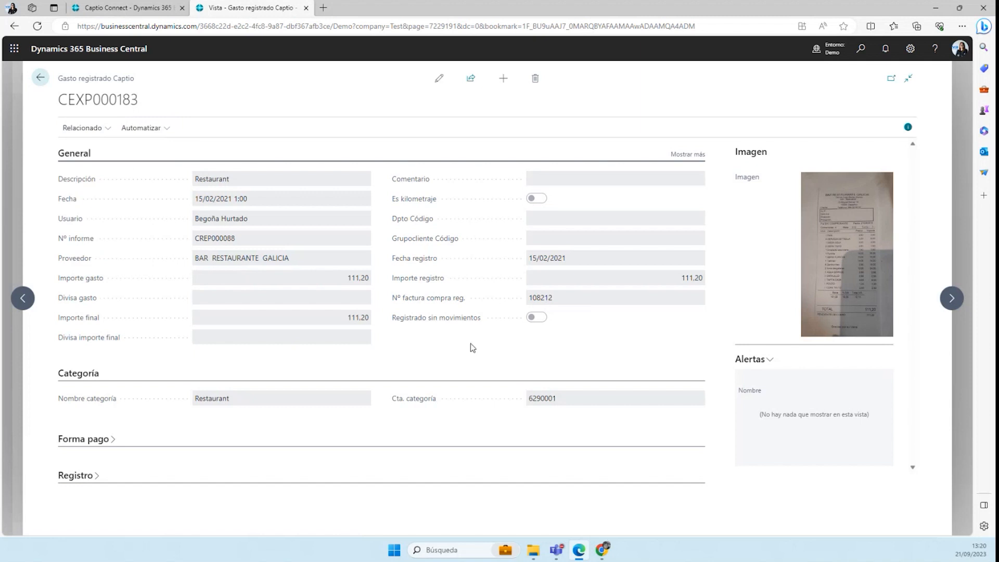
{"action": "left_click", "coordinate": [36, 78]}
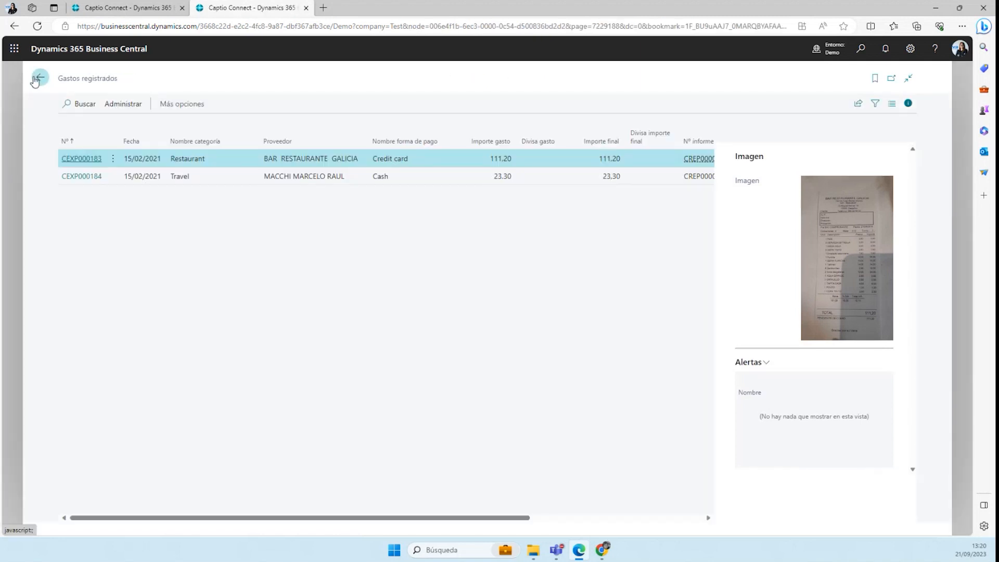
{"action": "left_click", "coordinate": [36, 78]}
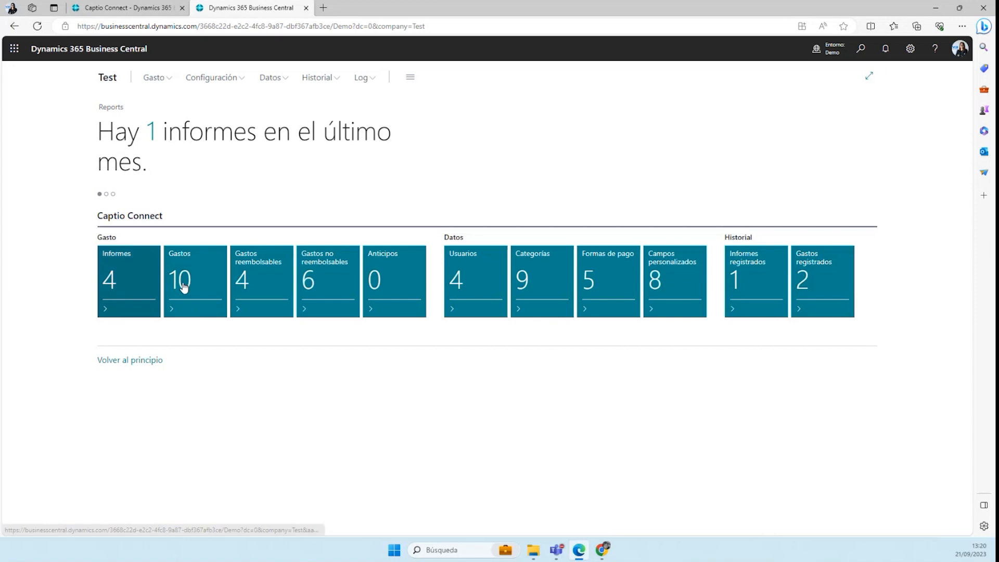
Review the lists of pending reimbursable expenses (Gastos reembolsables) and reports (Informes), returning to the role center after each
{"action": "left_click", "coordinate": [271, 274]}
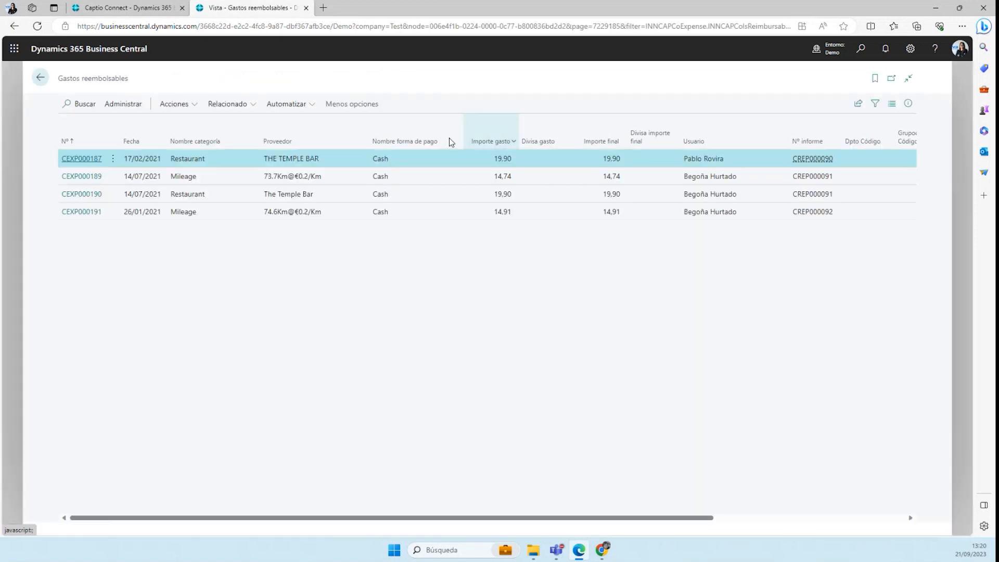
{"action": "left_click", "coordinate": [47, 76]}
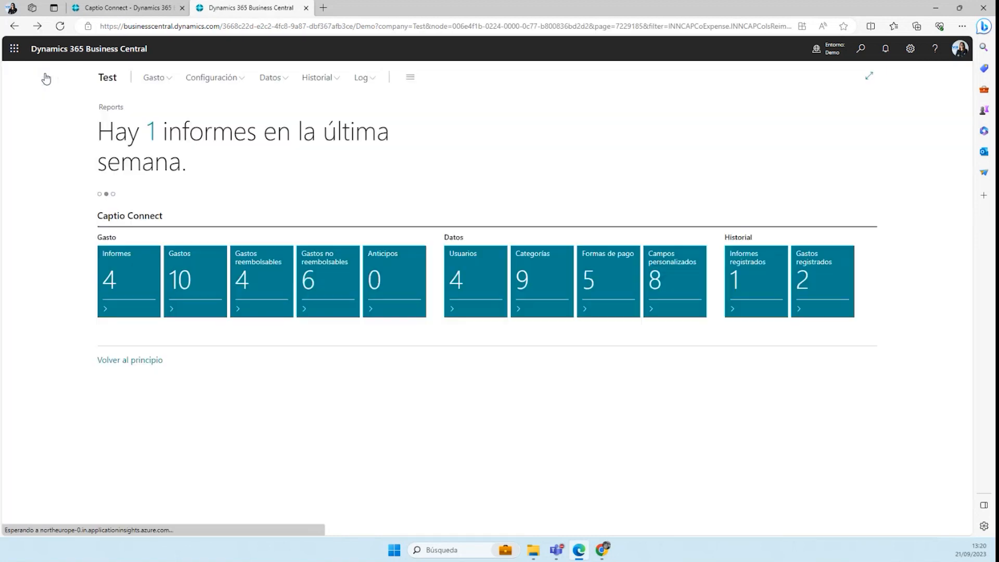
{"action": "left_click", "coordinate": [122, 281]}
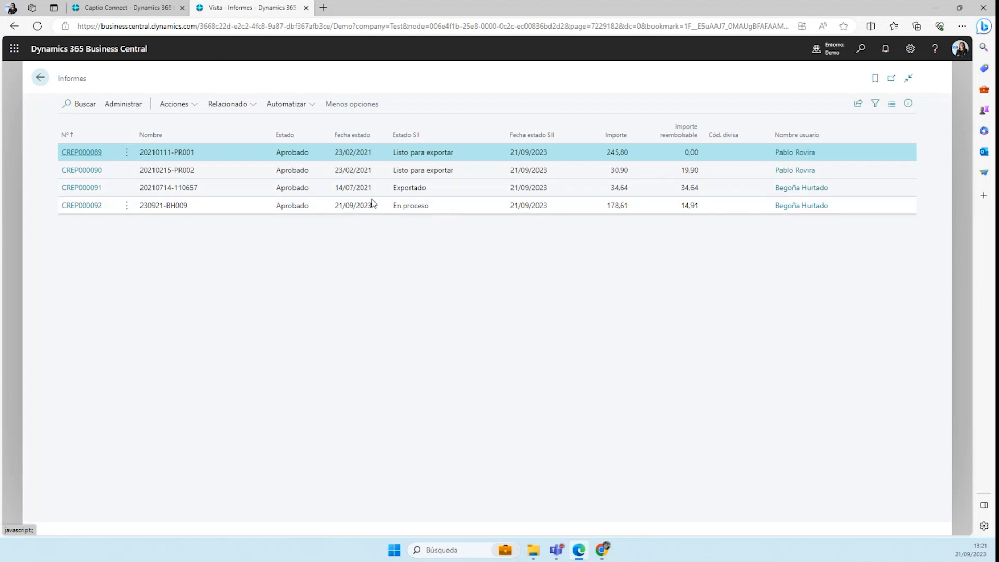
{"action": "left_click", "coordinate": [39, 80]}
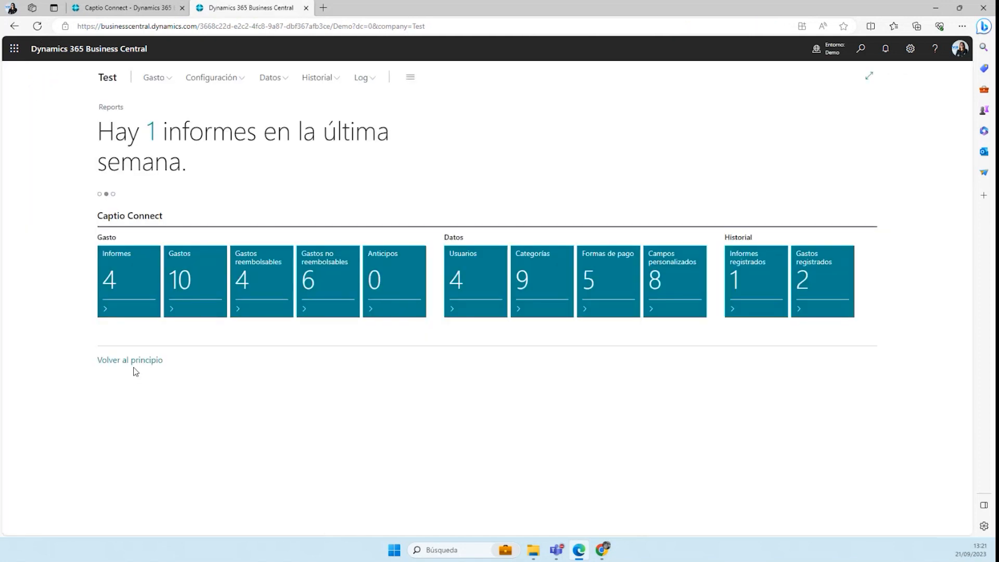